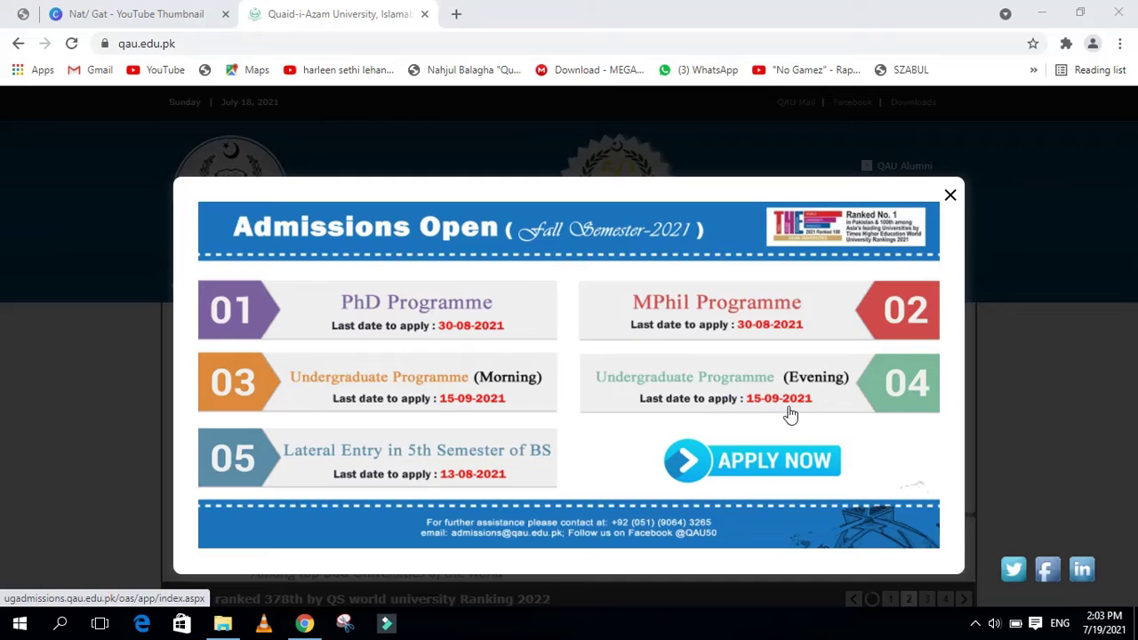
Open the QAU online admissions portal from APPLY NOW in the Fall 2021 admissions popup
{"action": "left_click", "coordinate": [215, 50]}
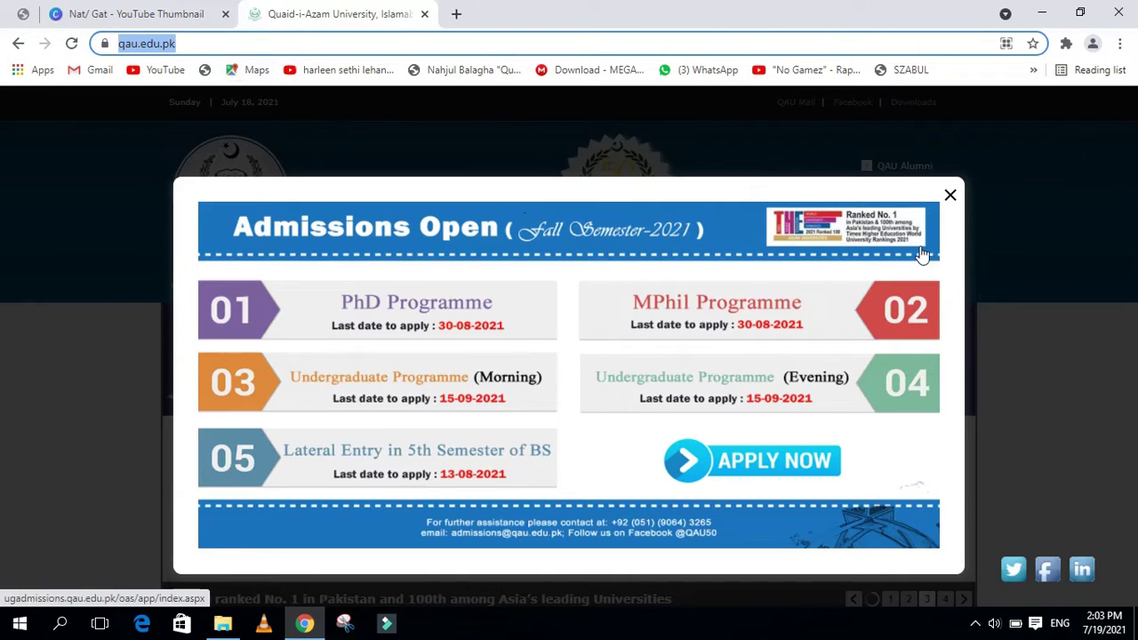
{"action": "left_click", "coordinate": [817, 200]}
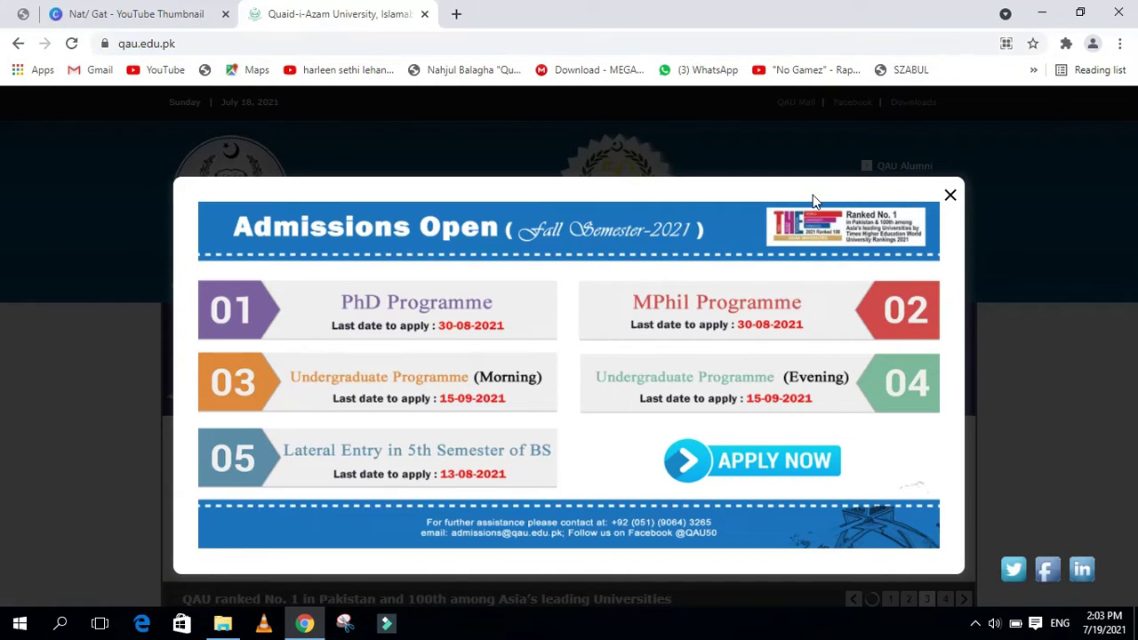
{"action": "left_click", "coordinate": [789, 464]}
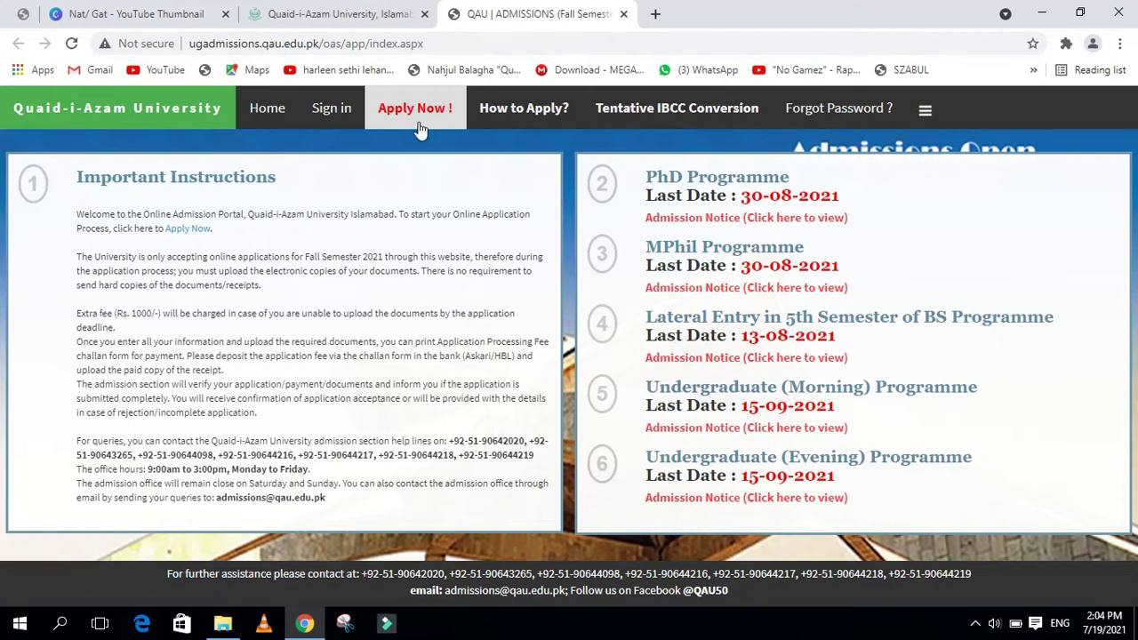
Go to the Sign in page and leave the Login ID and Password fields empty
{"action": "left_click", "coordinate": [338, 115]}
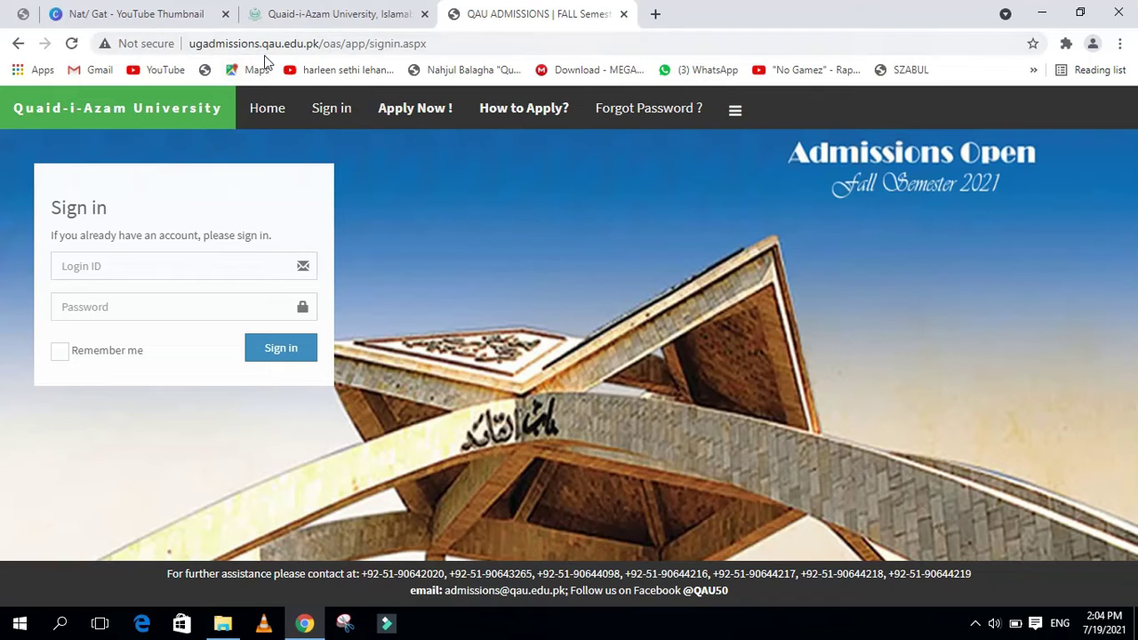
{"action": "left_click", "coordinate": [415, 45]}
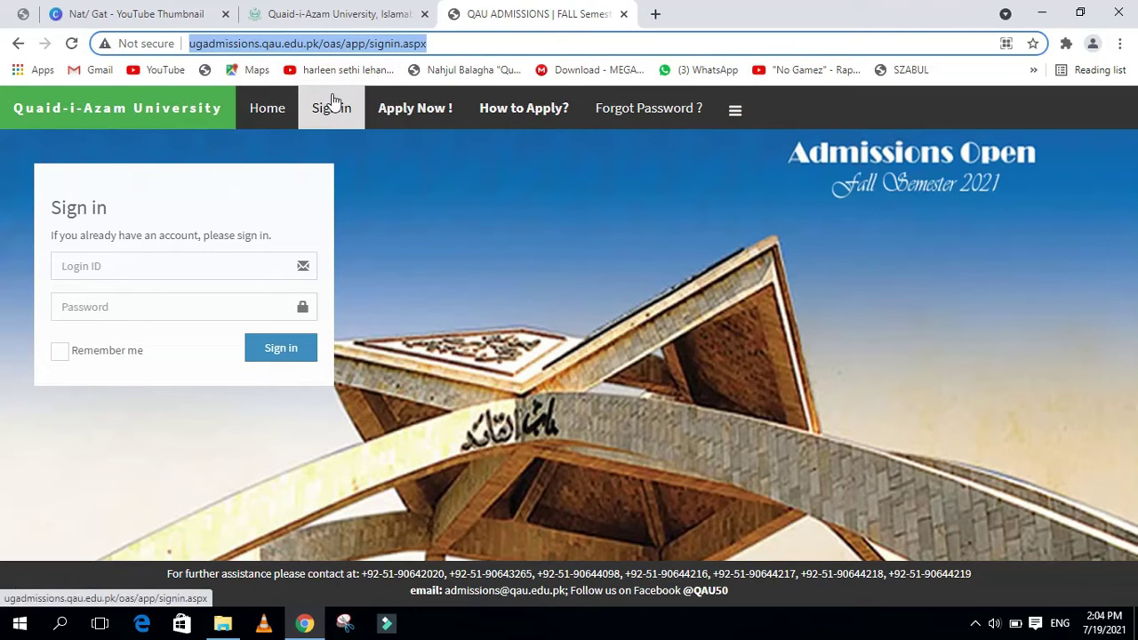
{"action": "left_click", "coordinate": [392, 289]}
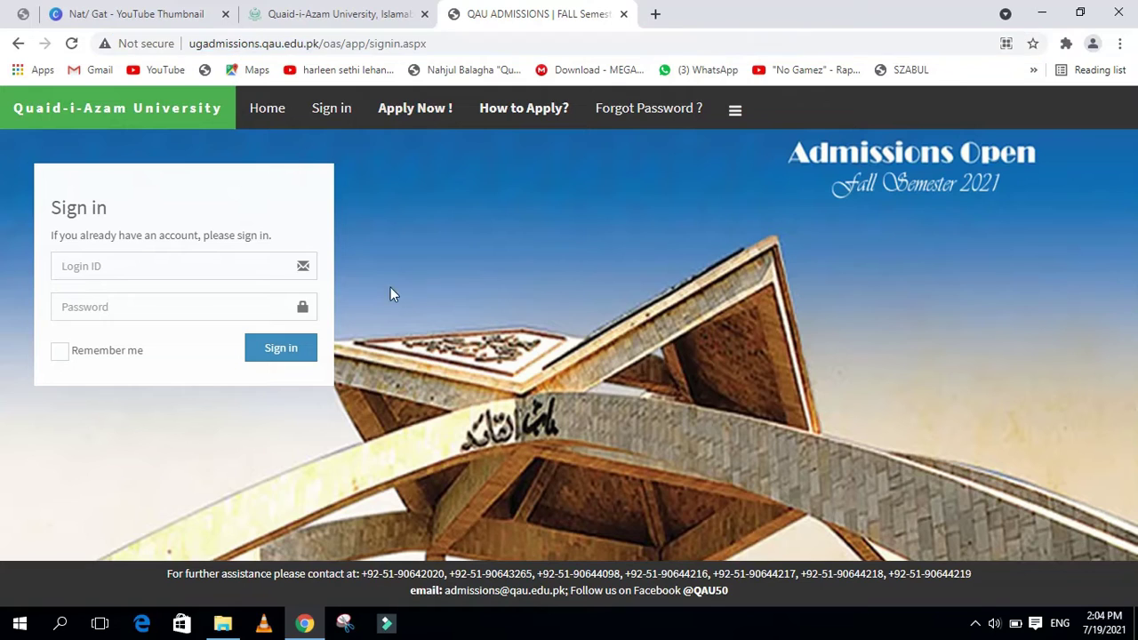
{"action": "left_click", "coordinate": [246, 269]}
{"action": "left_click", "coordinate": [219, 301]}
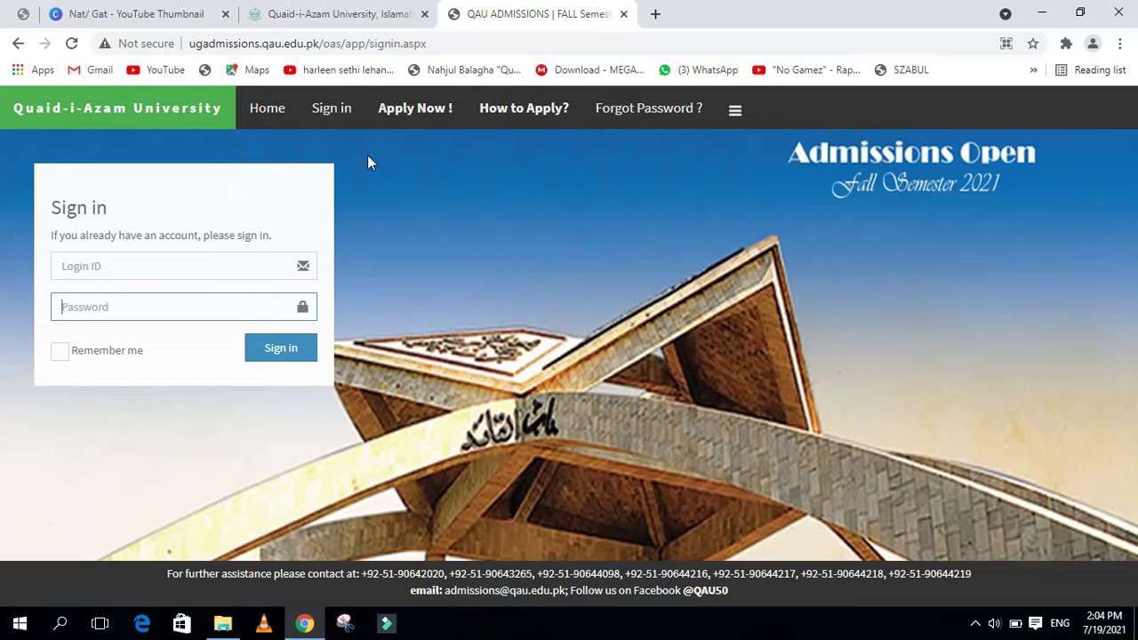
{"action": "left_click", "coordinate": [187, 286]}
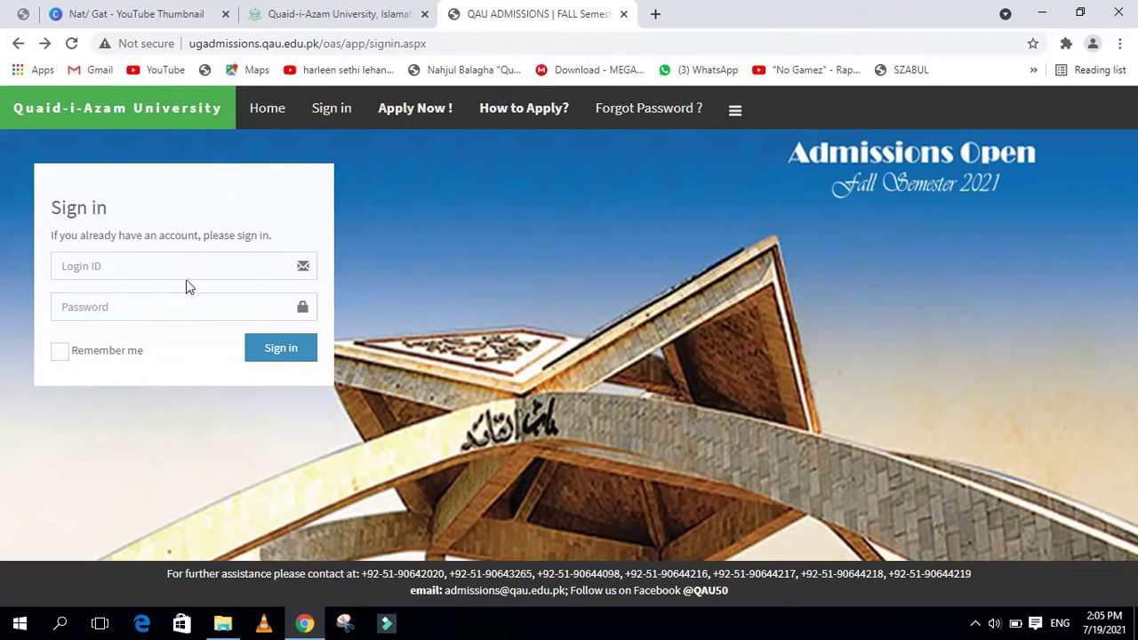
Start a new applicant sign-up for the BS/BHLLB/Pharm-D (Morning) programme
{"action": "left_click", "coordinate": [395, 112]}
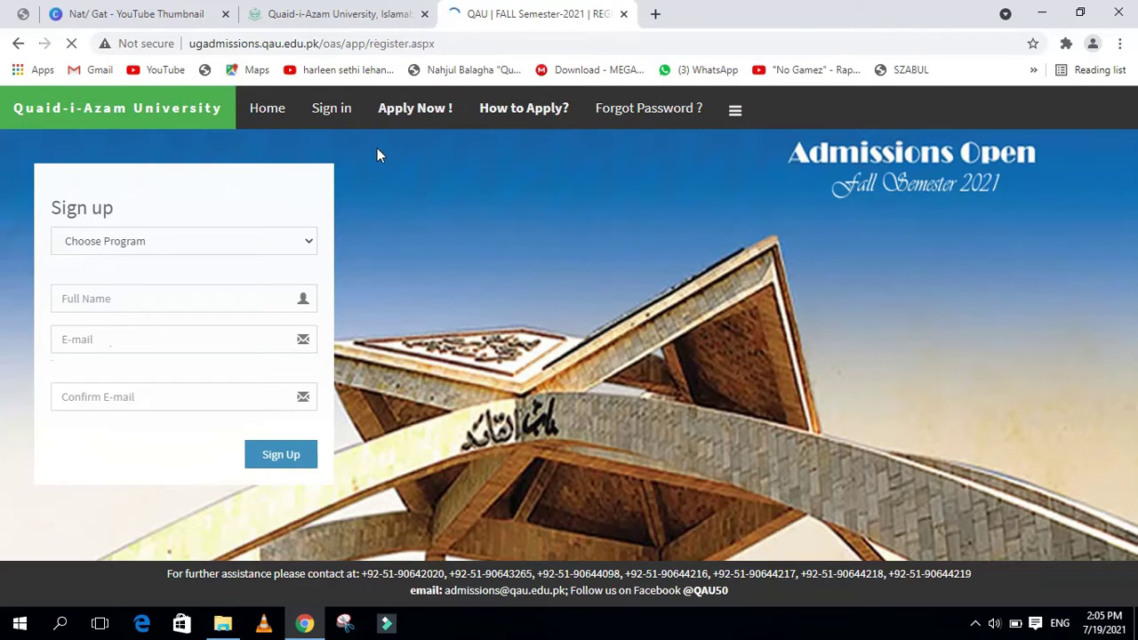
{"action": "left_click", "coordinate": [196, 251]}
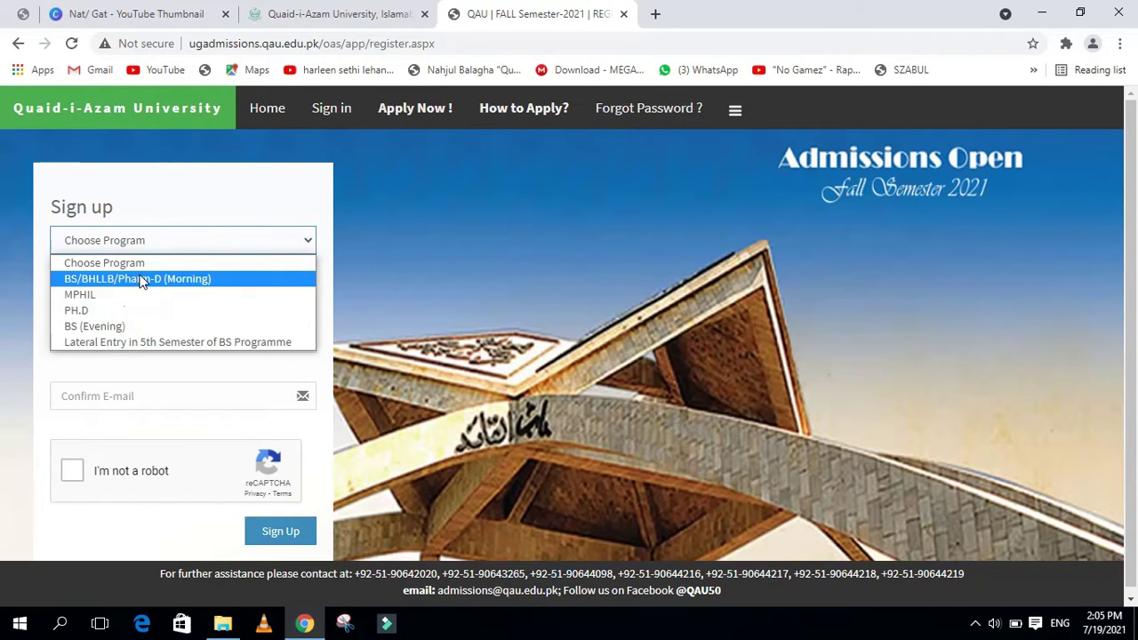
{"action": "left_click", "coordinate": [197, 287]}
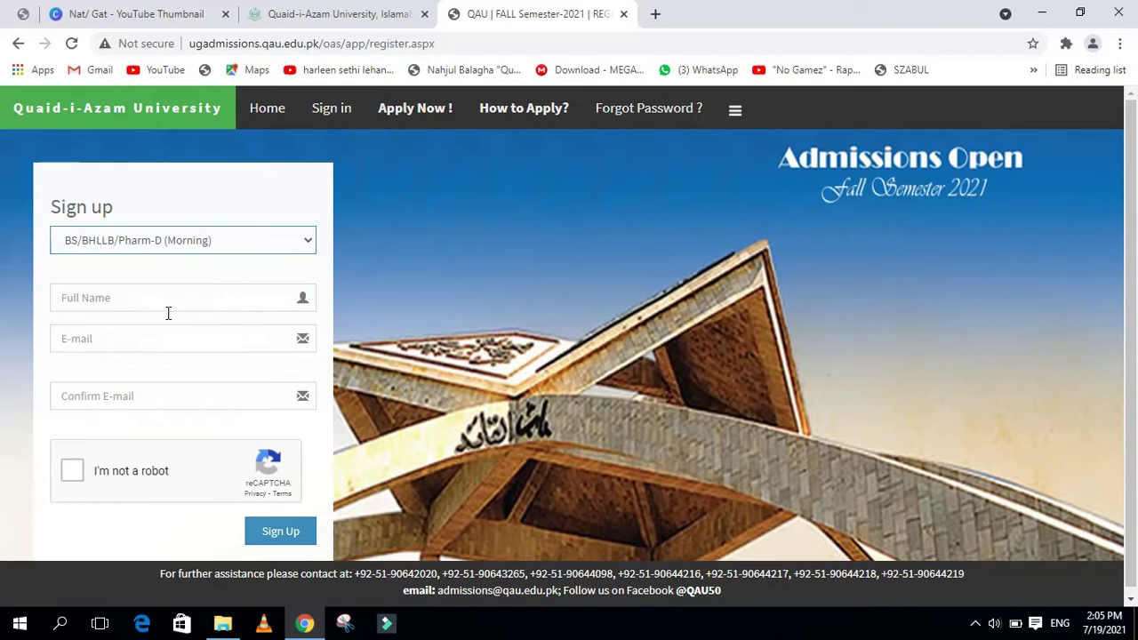
Fill in the applicant's full name, e-mail and confirmation e-mail, pass the robot check, and sign up
{"action": "left_click", "coordinate": [170, 310]}
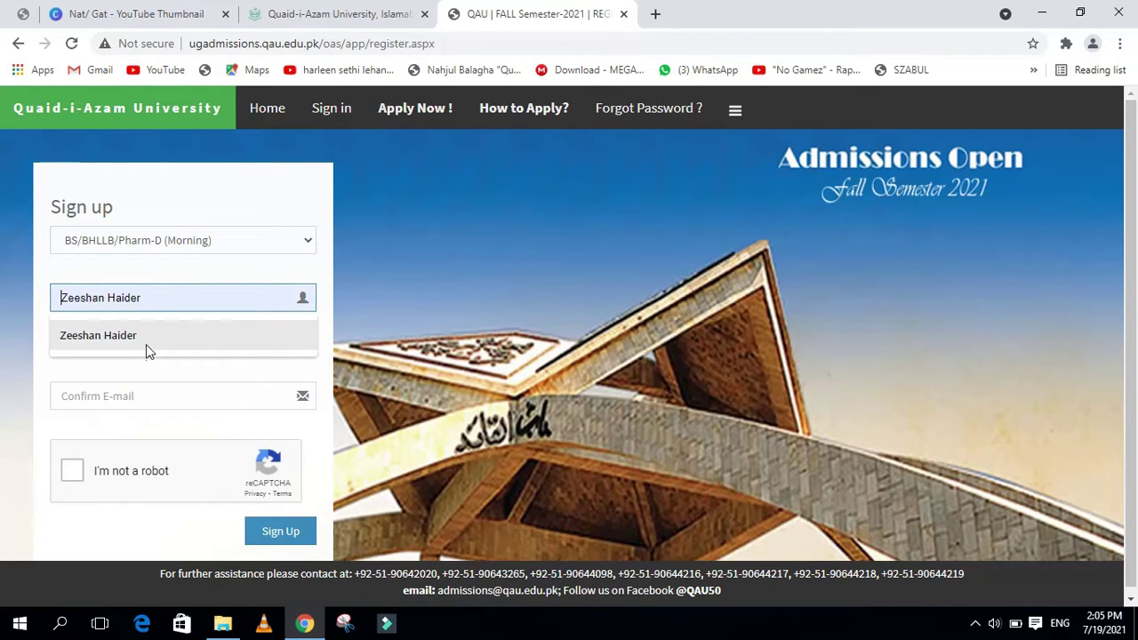
{"action": "left_click", "coordinate": [146, 344]}
{"action": "left_click", "coordinate": [141, 345]}
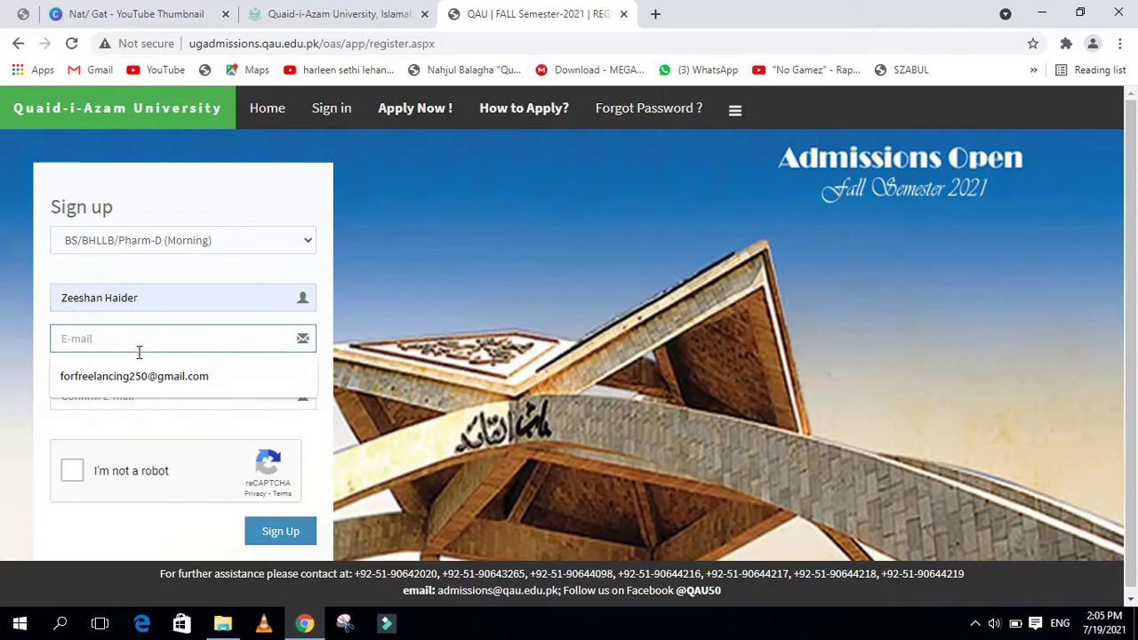
{"action": "left_click", "coordinate": [136, 373]}
{"action": "left_click", "coordinate": [139, 392]}
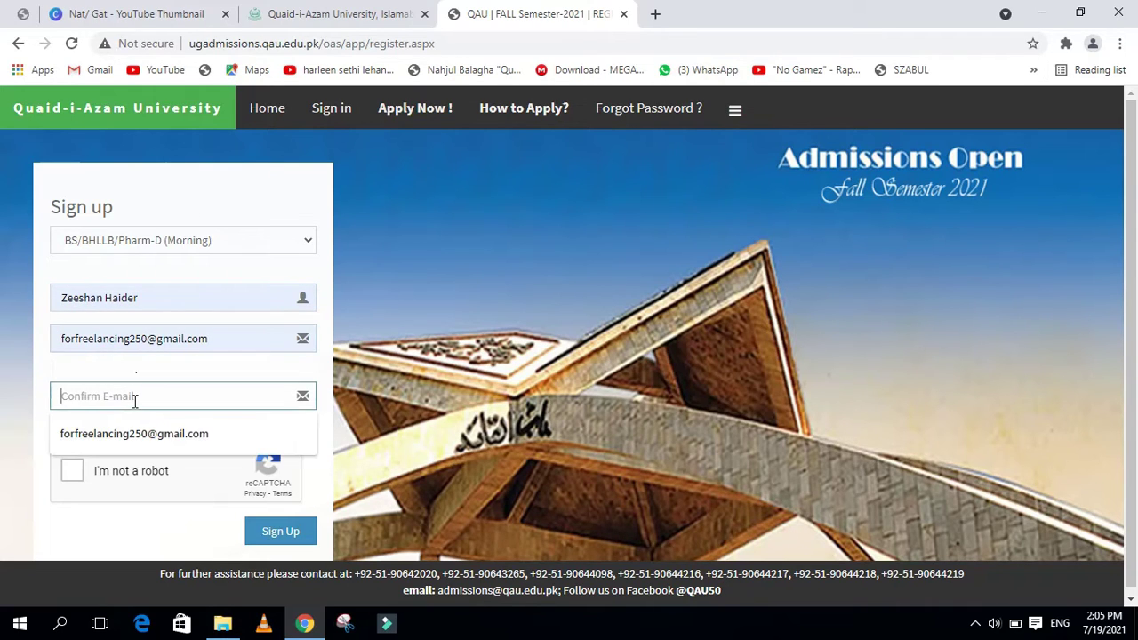
{"action": "left_click", "coordinate": [161, 434]}
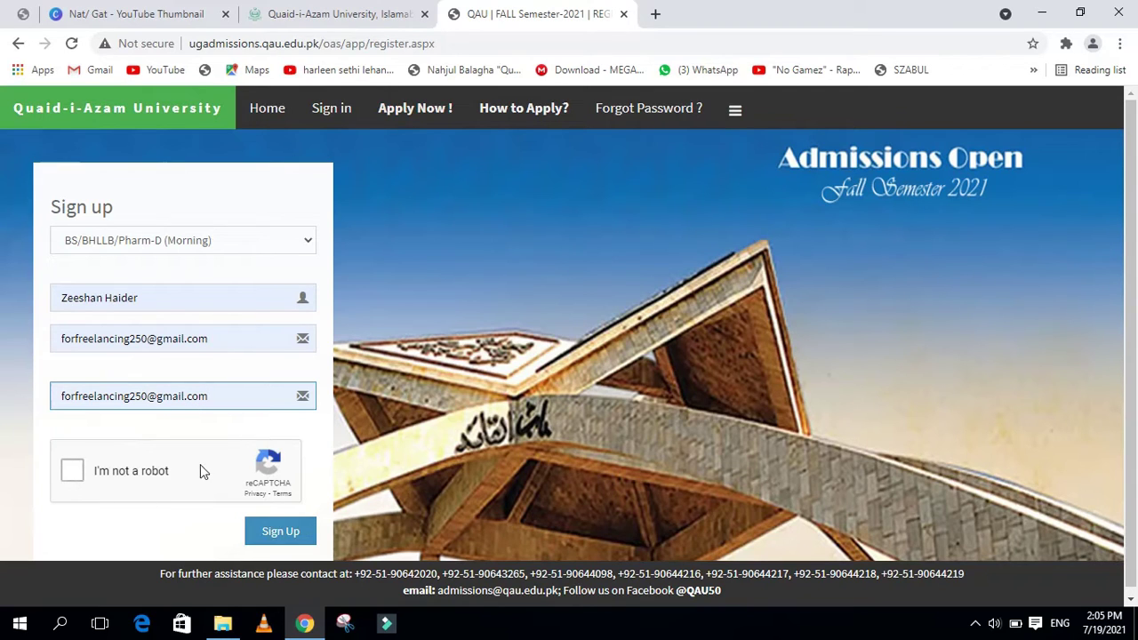
{"action": "left_click", "coordinate": [73, 473]}
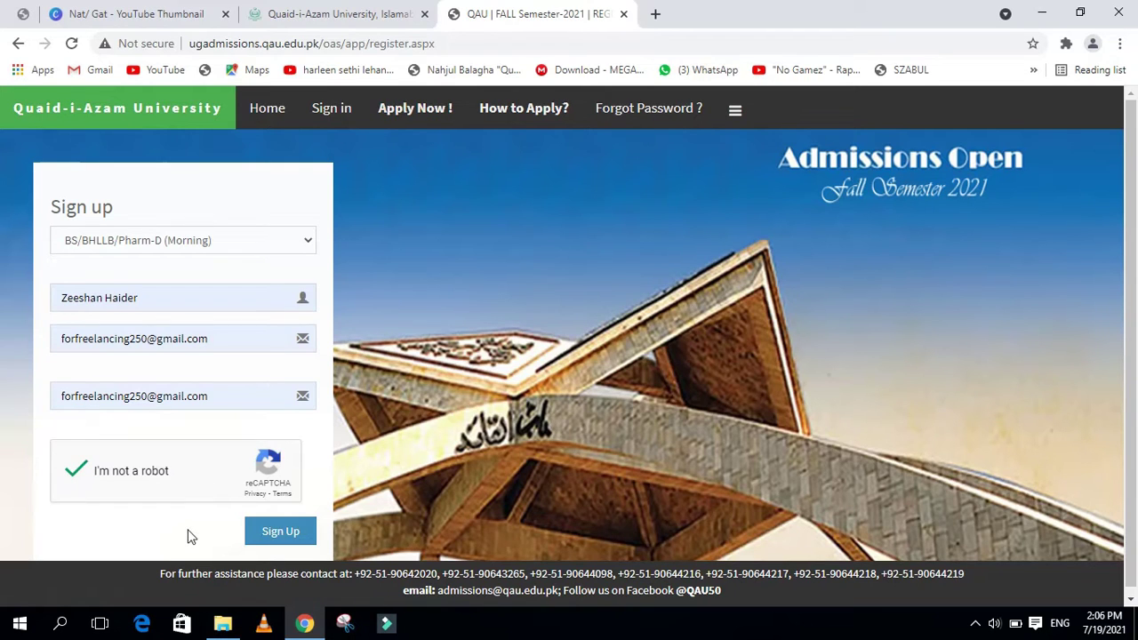
{"action": "left_click", "coordinate": [275, 540]}
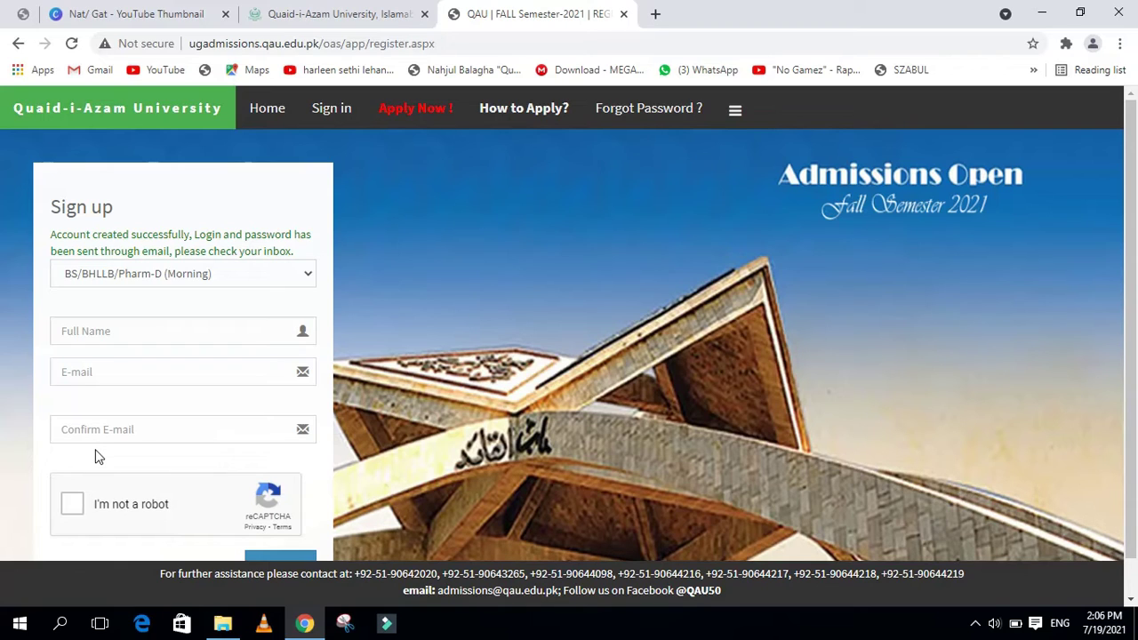
Sign in with the emailed login ID and password, declining Chrome's offer to save the password
{"action": "left_click", "coordinate": [306, 106]}
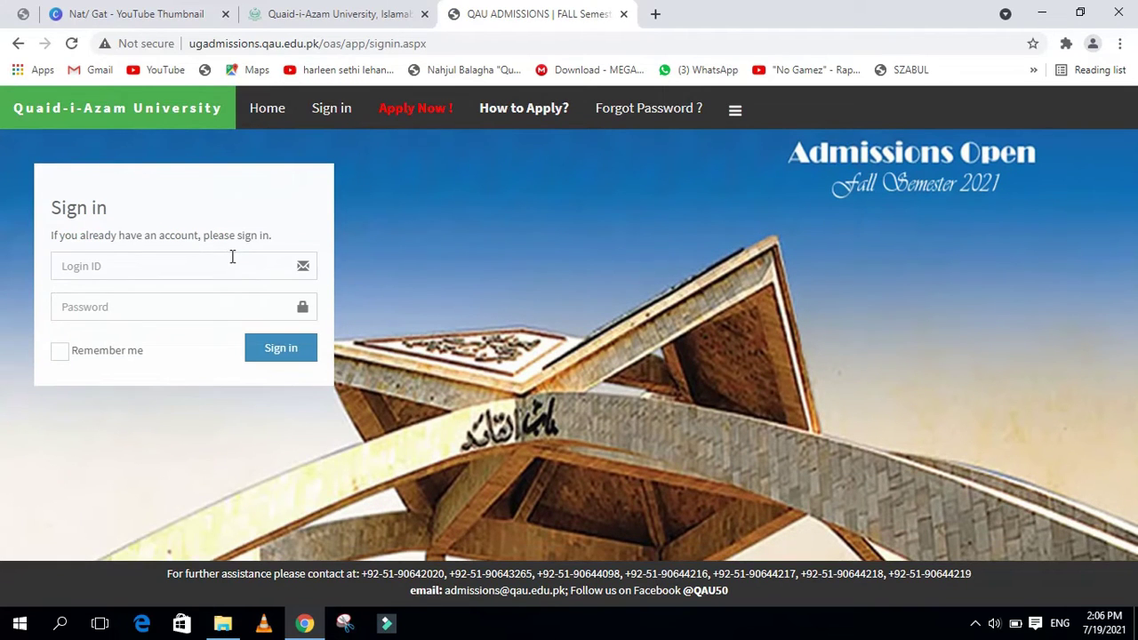
{"action": "left_click", "coordinate": [232, 257]}
{"action": "left_click", "coordinate": [208, 310]}
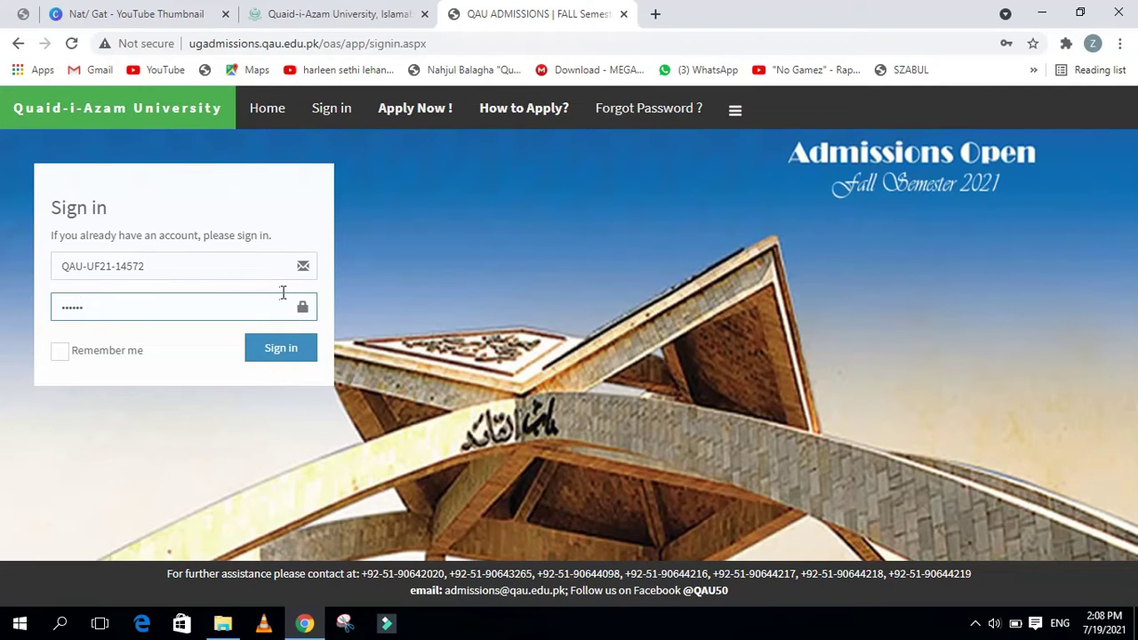
{"action": "left_click", "coordinate": [285, 349]}
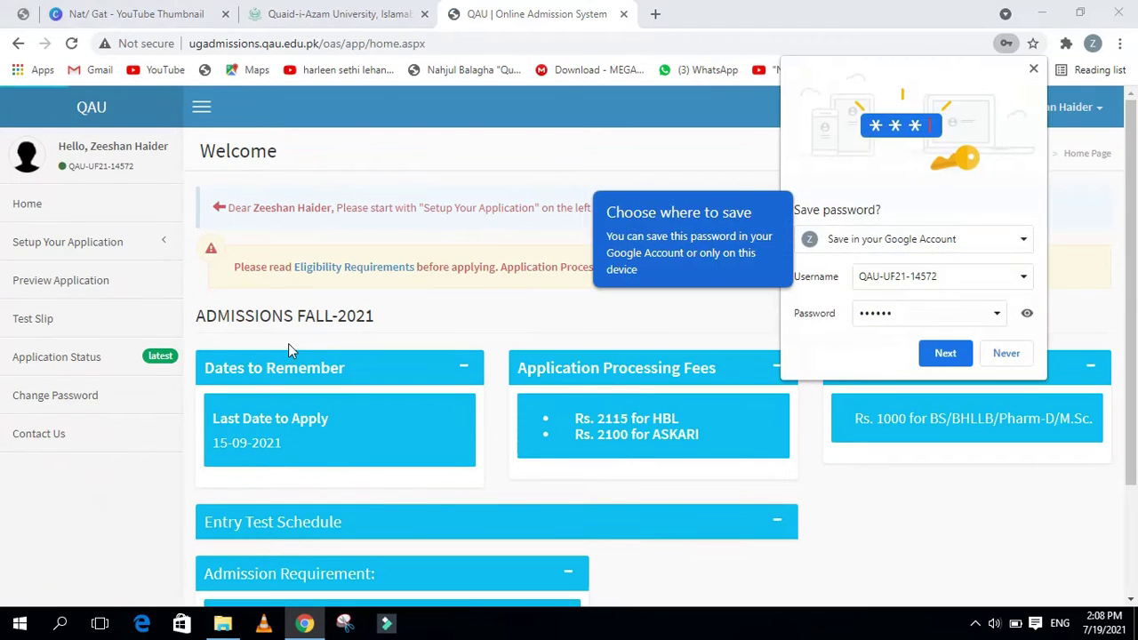
{"action": "left_click", "coordinate": [1004, 356]}
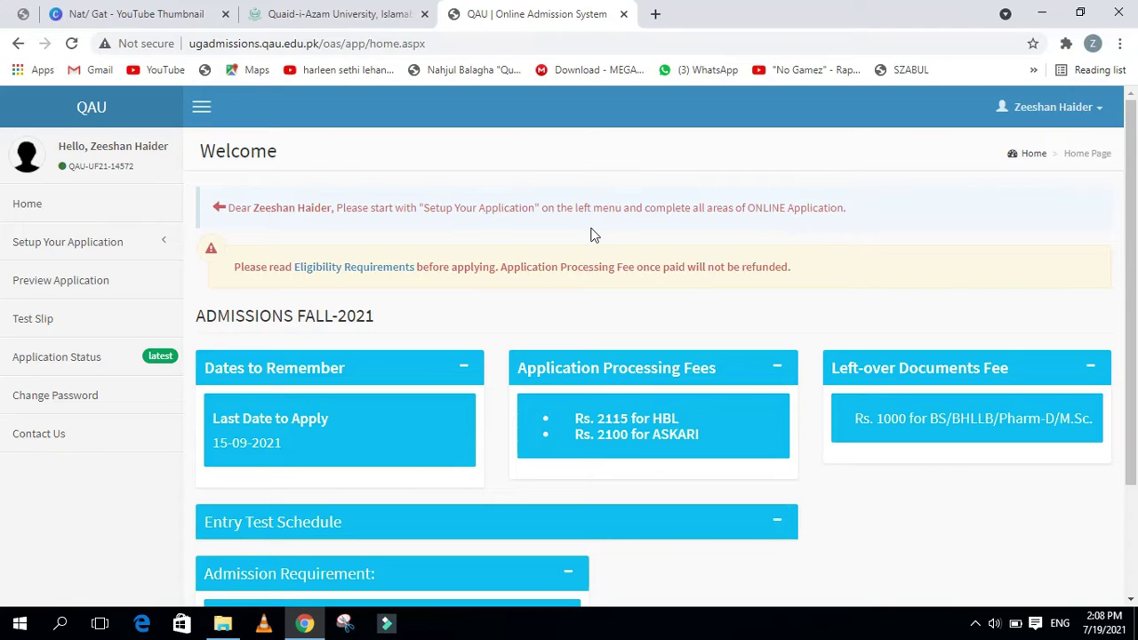
Add BS Electronics as the first programme choice on a Regular basis and save it
{"action": "left_click", "coordinate": [103, 259]}
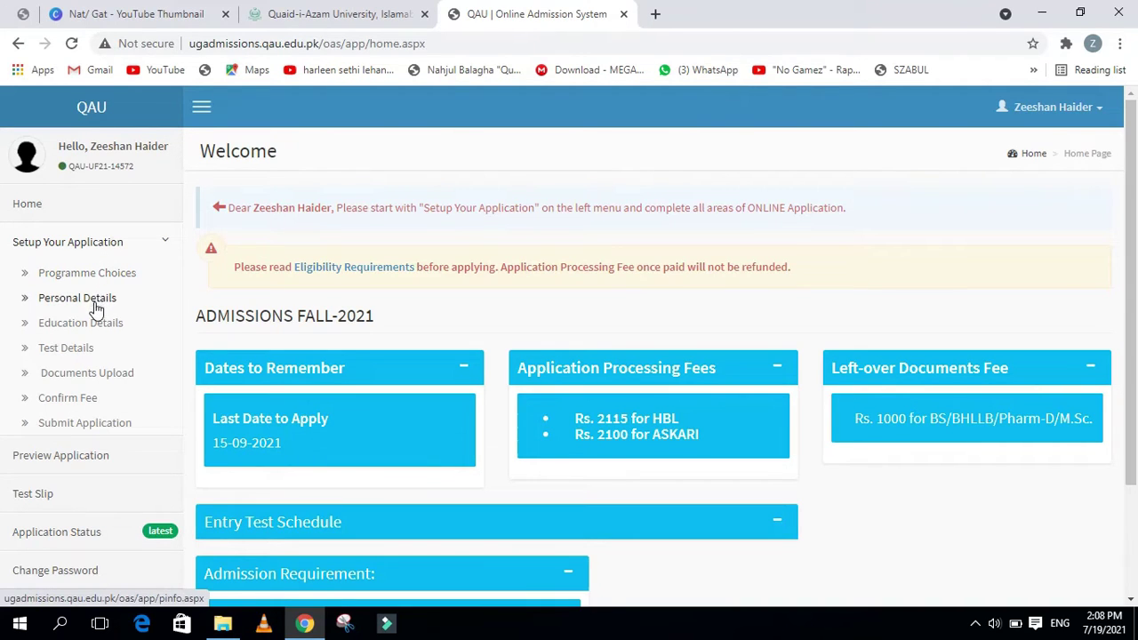
{"action": "left_click", "coordinate": [83, 281]}
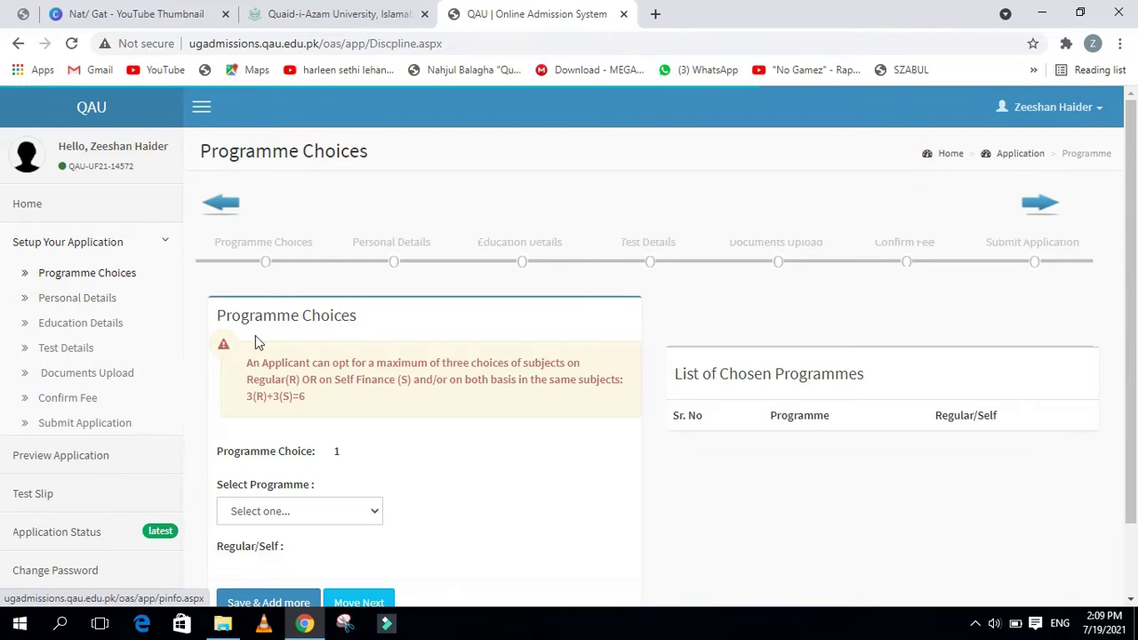
{"action": "scroll", "coordinate": [272, 413], "scroll_direction": "down", "scroll_amount": 1}
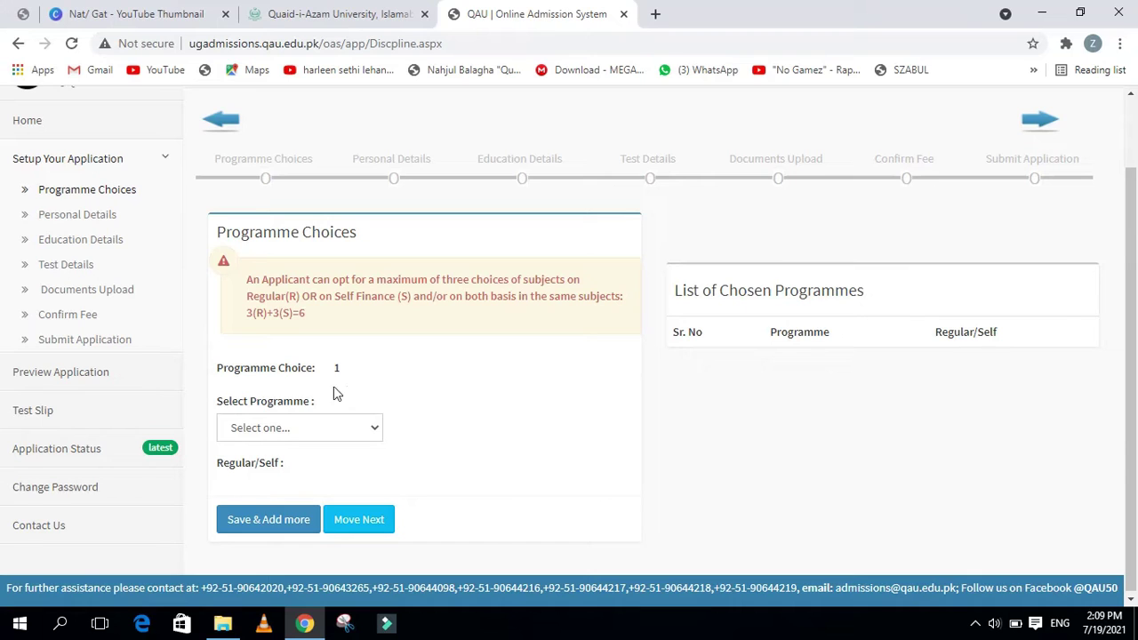
{"action": "left_click", "coordinate": [322, 431]}
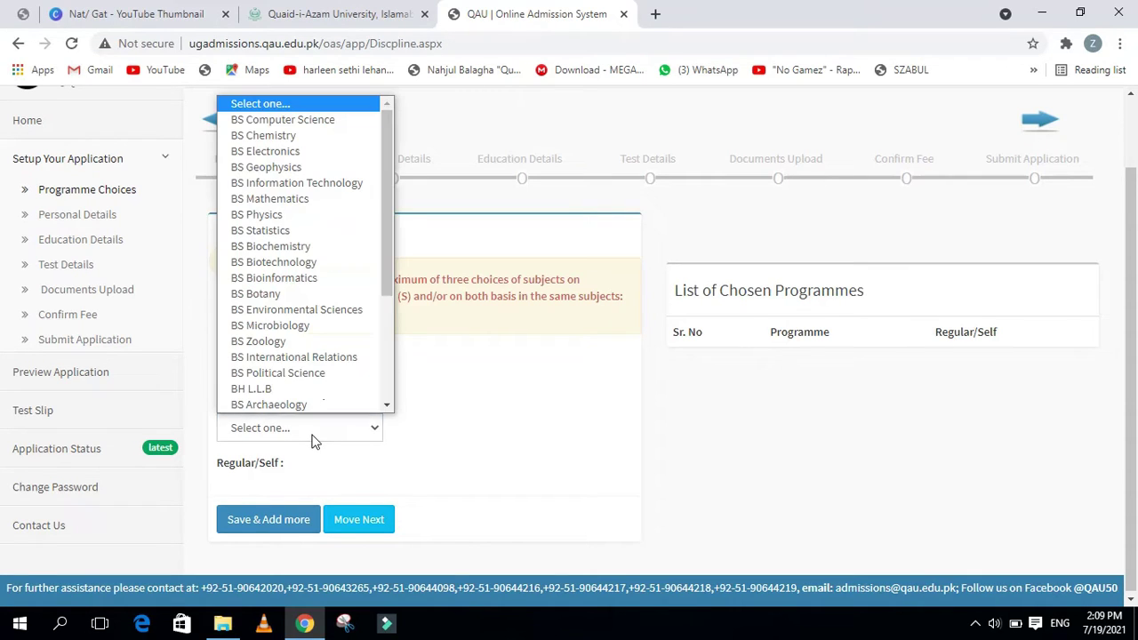
{"action": "scroll", "coordinate": [305, 261], "scroll_direction": "down", "scroll_amount": 1}
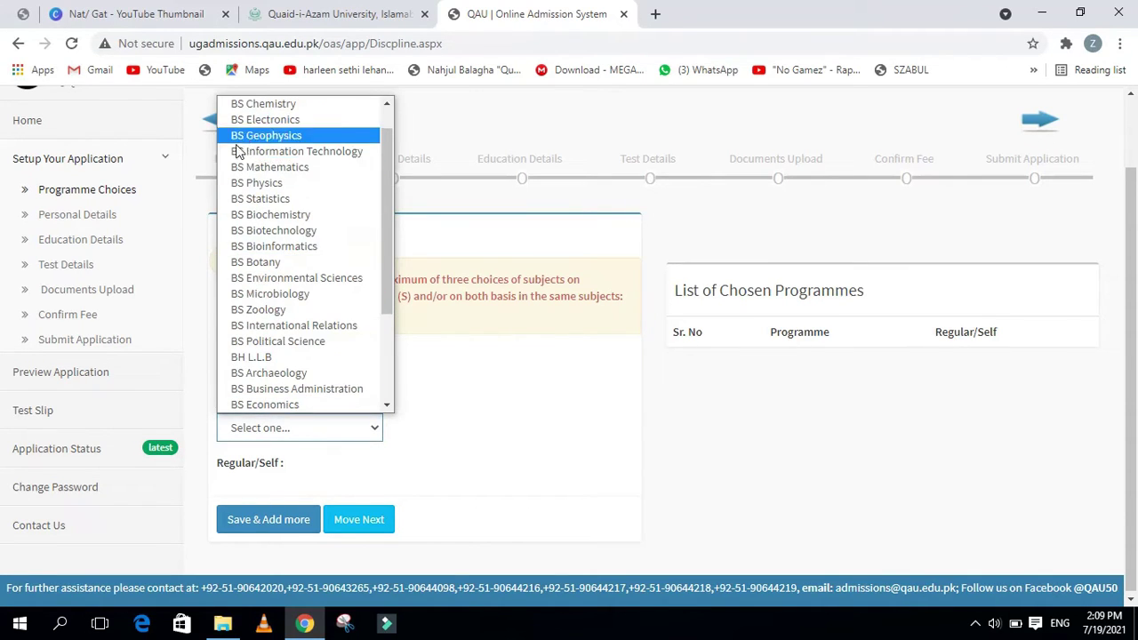
{"action": "left_click", "coordinate": [264, 129]}
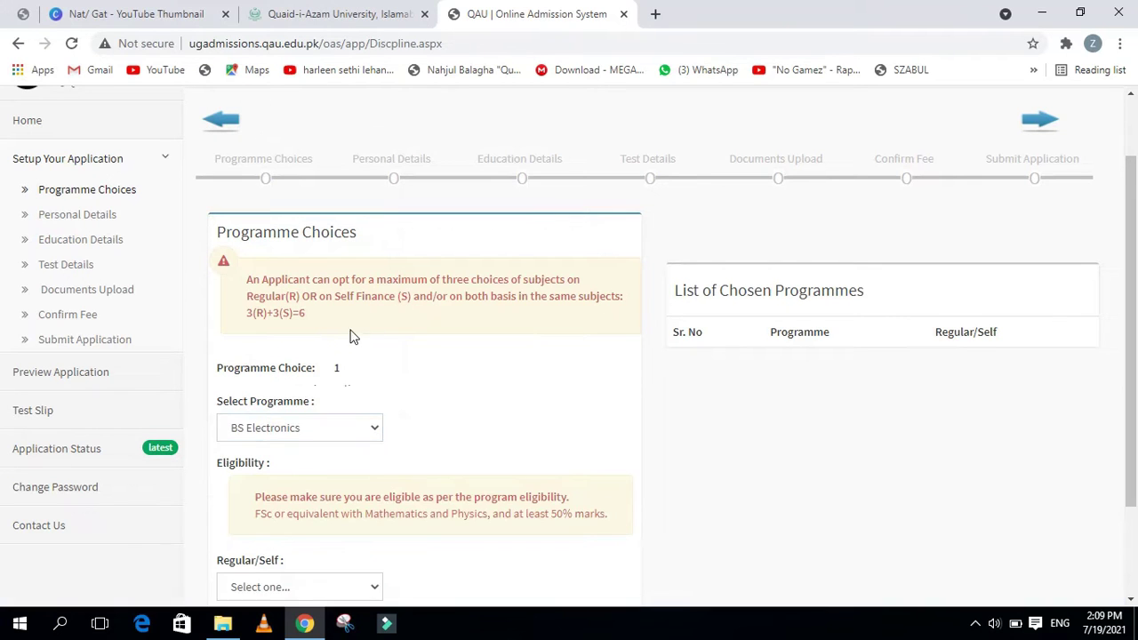
{"action": "scroll", "coordinate": [398, 382], "scroll_direction": "down", "scroll_amount": 2}
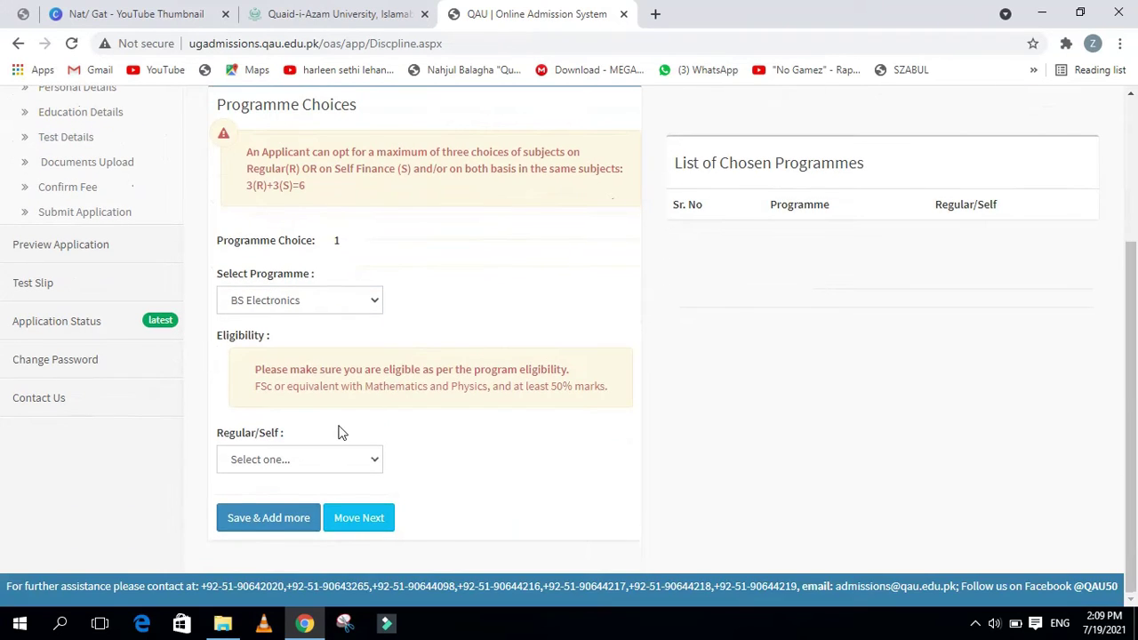
{"action": "left_click", "coordinate": [313, 469]}
{"action": "left_click", "coordinate": [291, 503]}
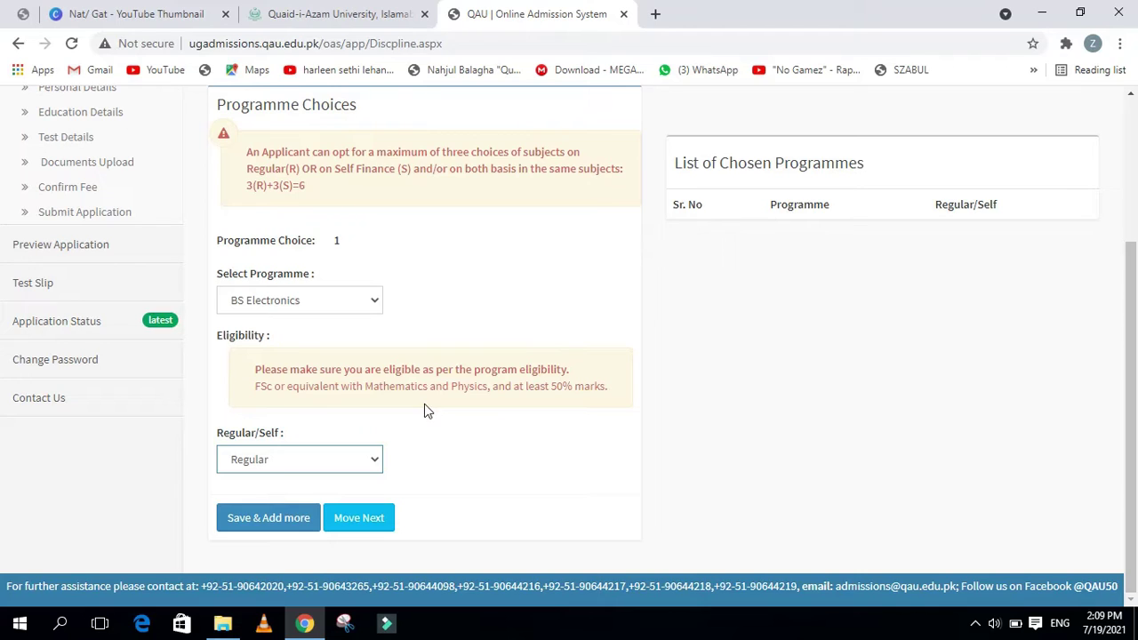
{"action": "left_click", "coordinate": [299, 522]}
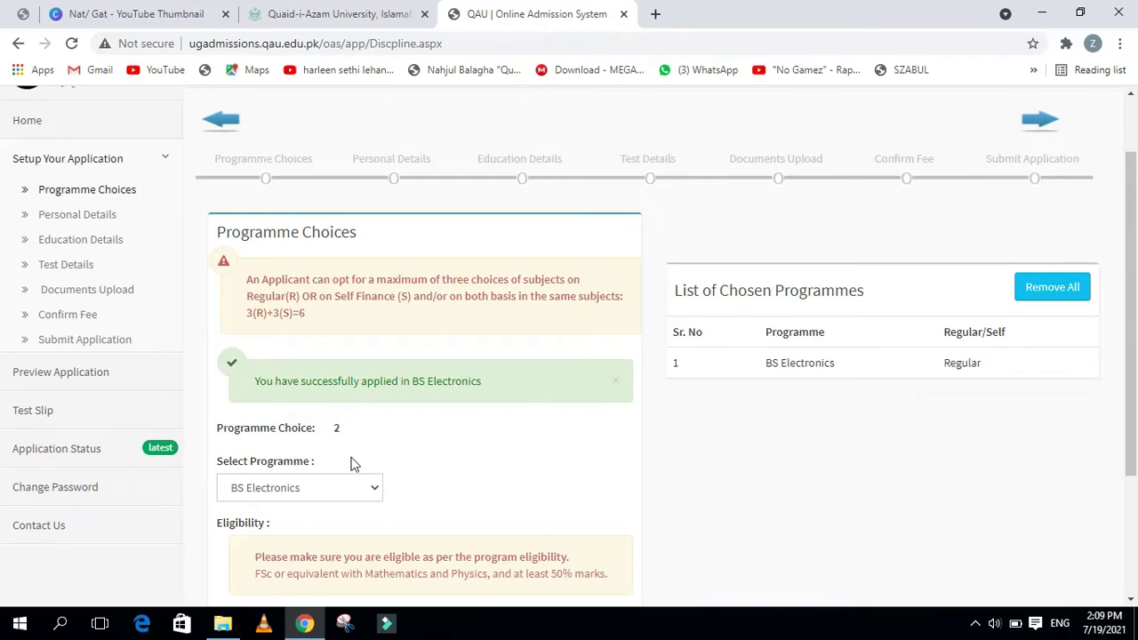
Continue from Programme Choices to the Personal Details form with Move Next
{"action": "scroll", "coordinate": [382, 436], "scroll_direction": "down", "scroll_amount": 2}
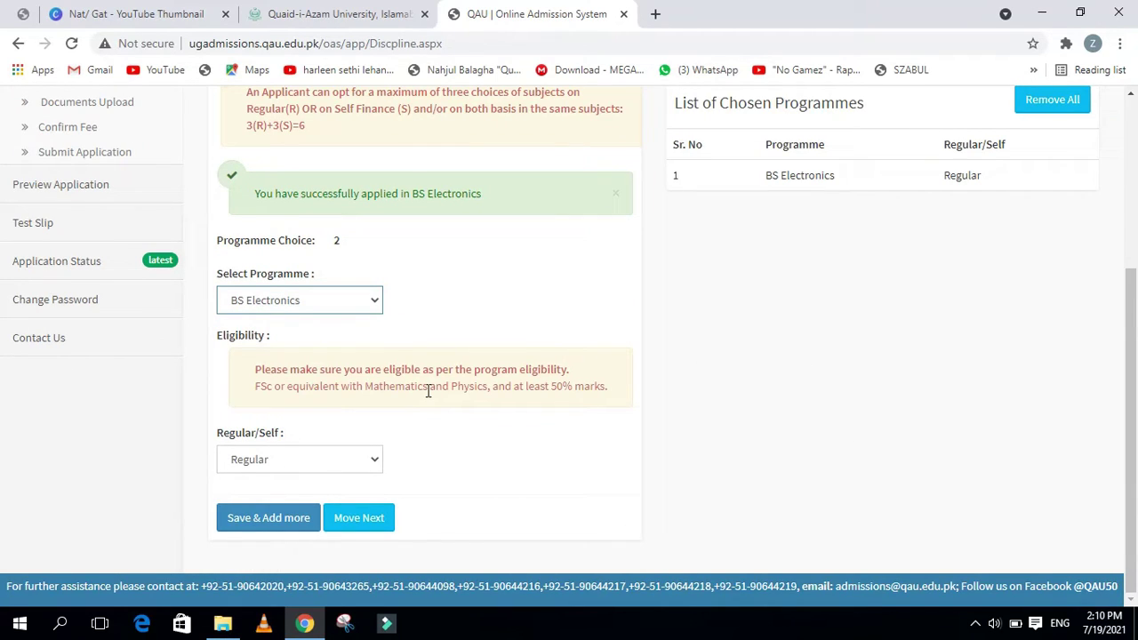
{"action": "scroll", "coordinate": [427, 391], "scroll_direction": "up", "scroll_amount": 1}
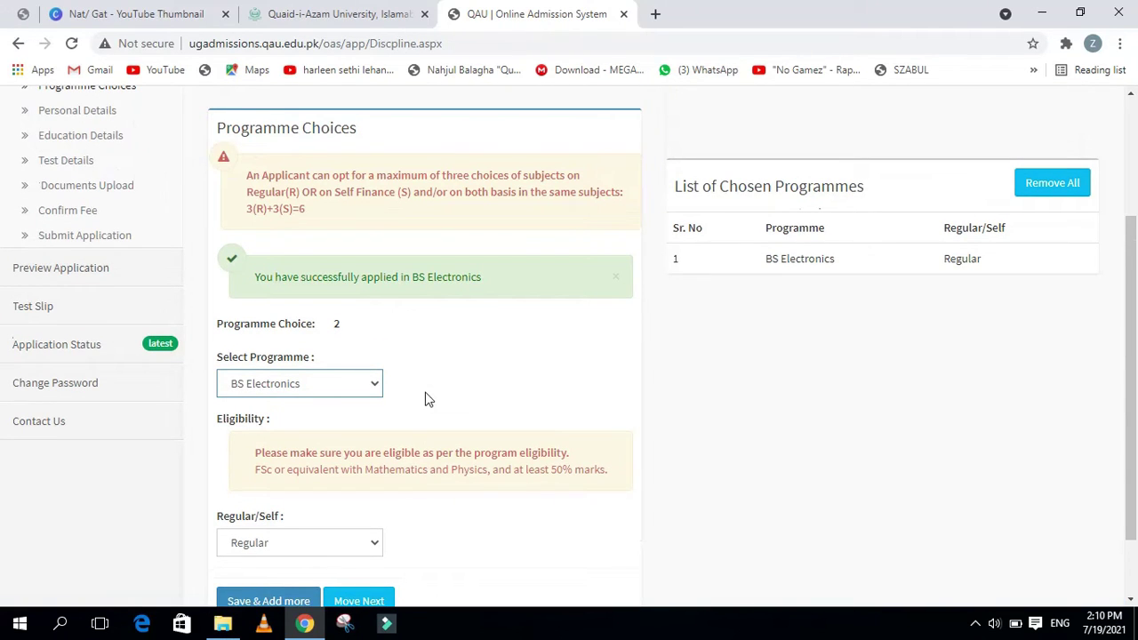
{"action": "scroll", "coordinate": [425, 400], "scroll_direction": "down", "scroll_amount": 1}
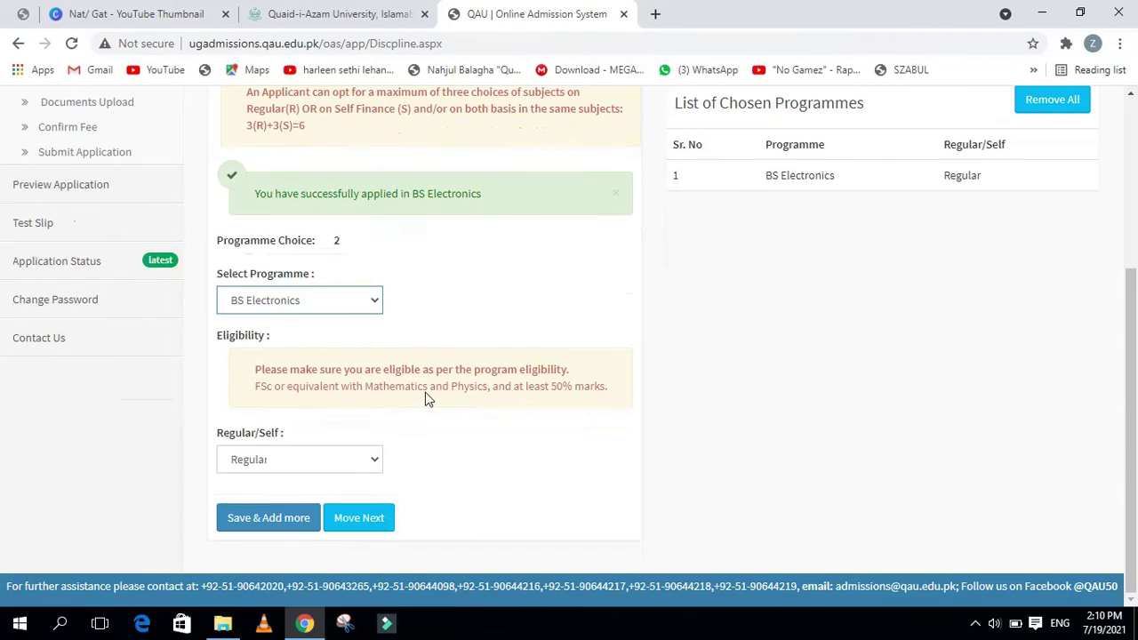
{"action": "left_click", "coordinate": [353, 522]}
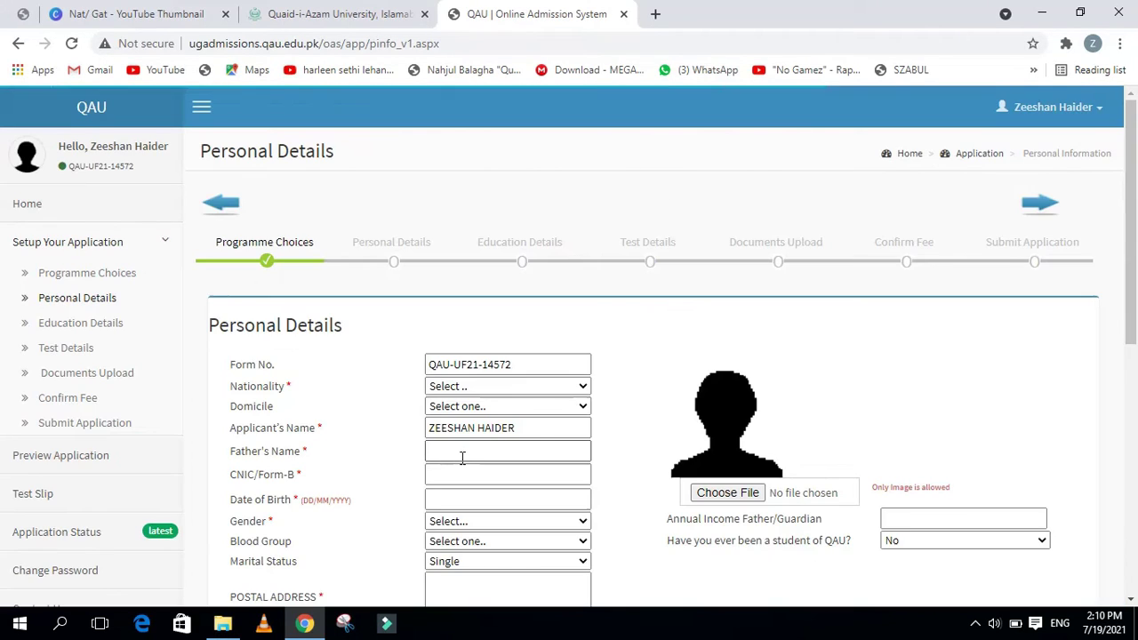
Set the nationality to Pakistani and the domicile to PUNJAB
{"action": "scroll", "coordinate": [464, 402], "scroll_direction": "down", "scroll_amount": 1}
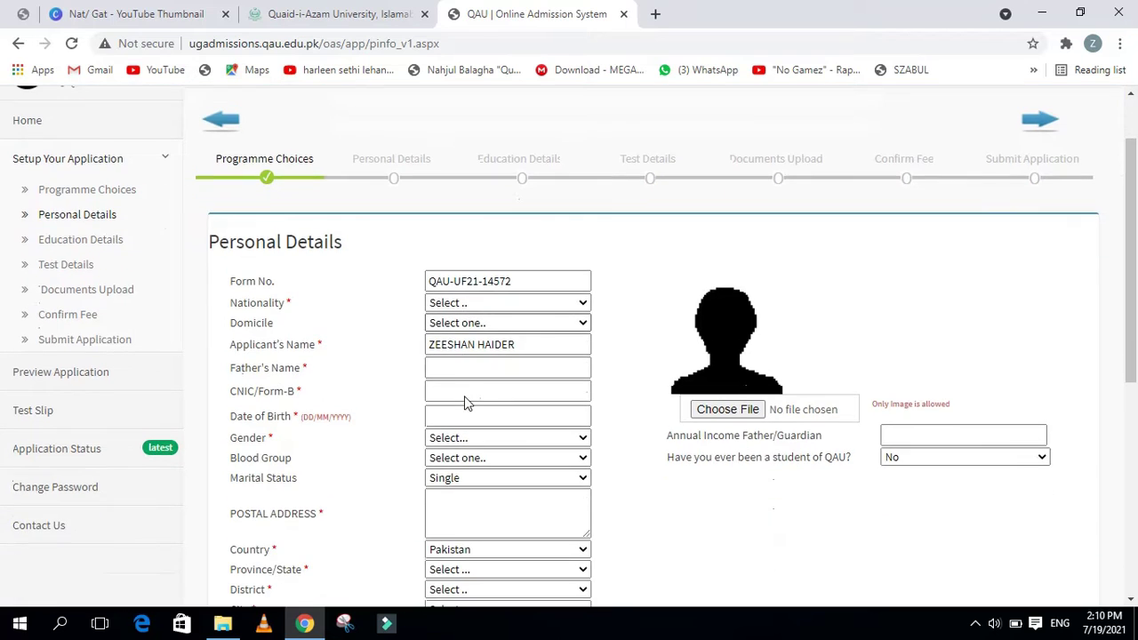
{"action": "scroll", "coordinate": [464, 402], "scroll_direction": "down", "scroll_amount": 4}
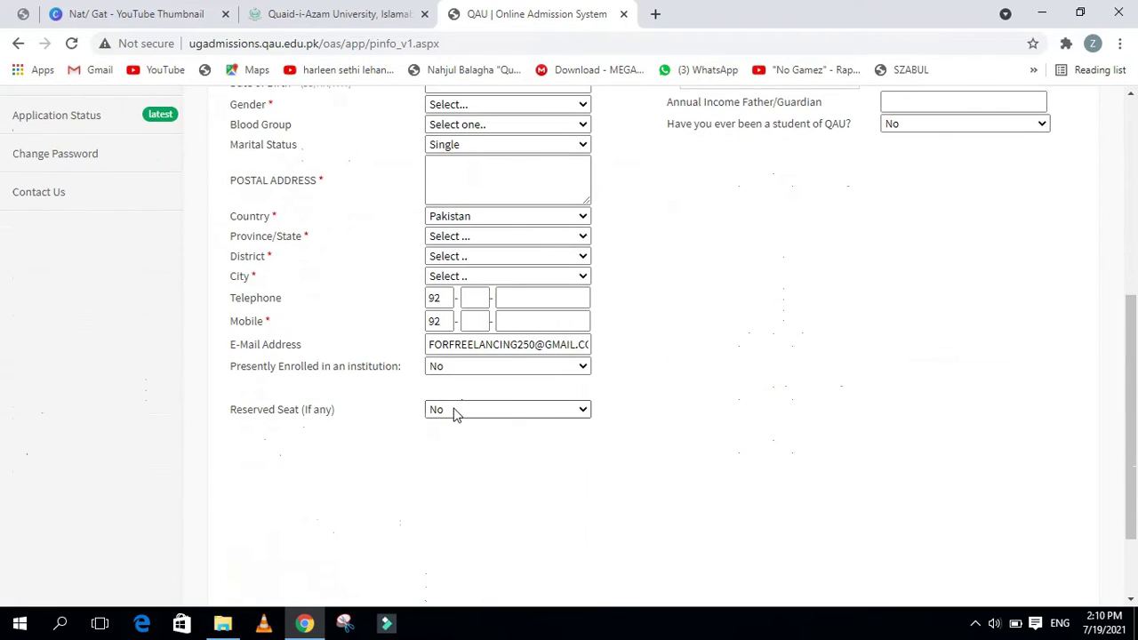
{"action": "scroll", "coordinate": [453, 413], "scroll_direction": "up", "scroll_amount": 5}
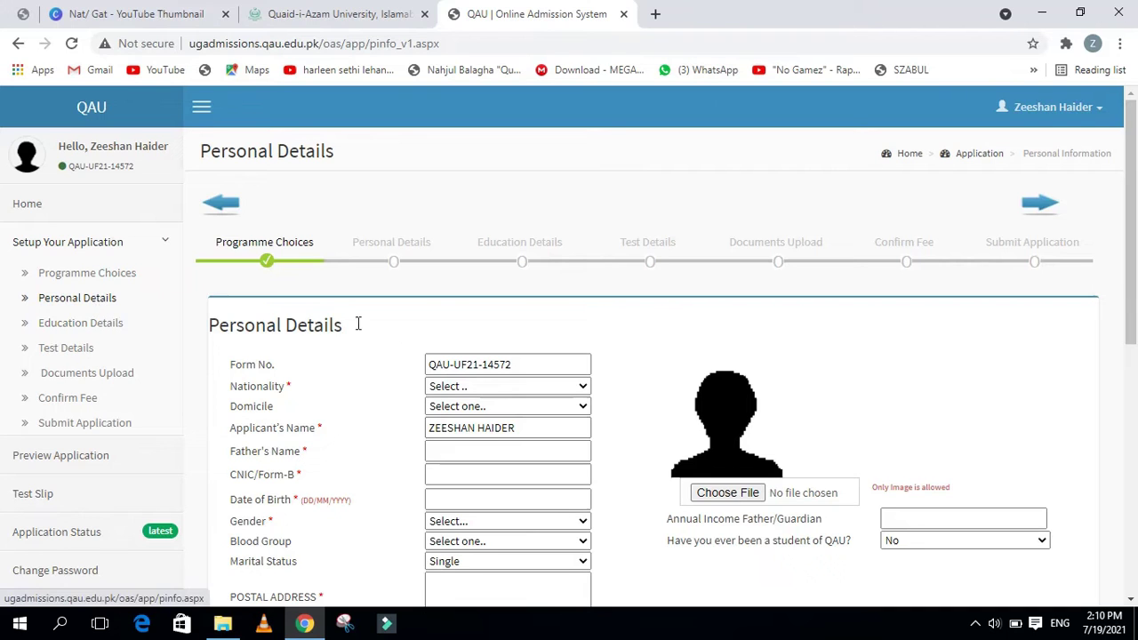
{"action": "scroll", "coordinate": [427, 396], "scroll_direction": "down", "scroll_amount": 1}
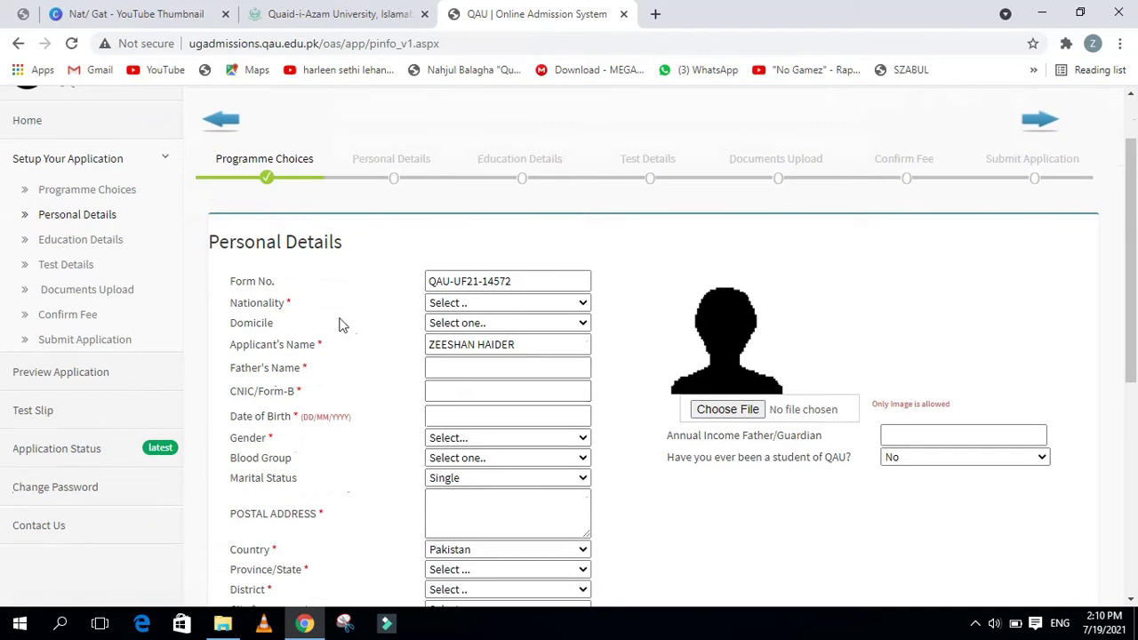
{"action": "left_click", "coordinate": [459, 304]}
{"action": "left_click", "coordinate": [466, 331]}
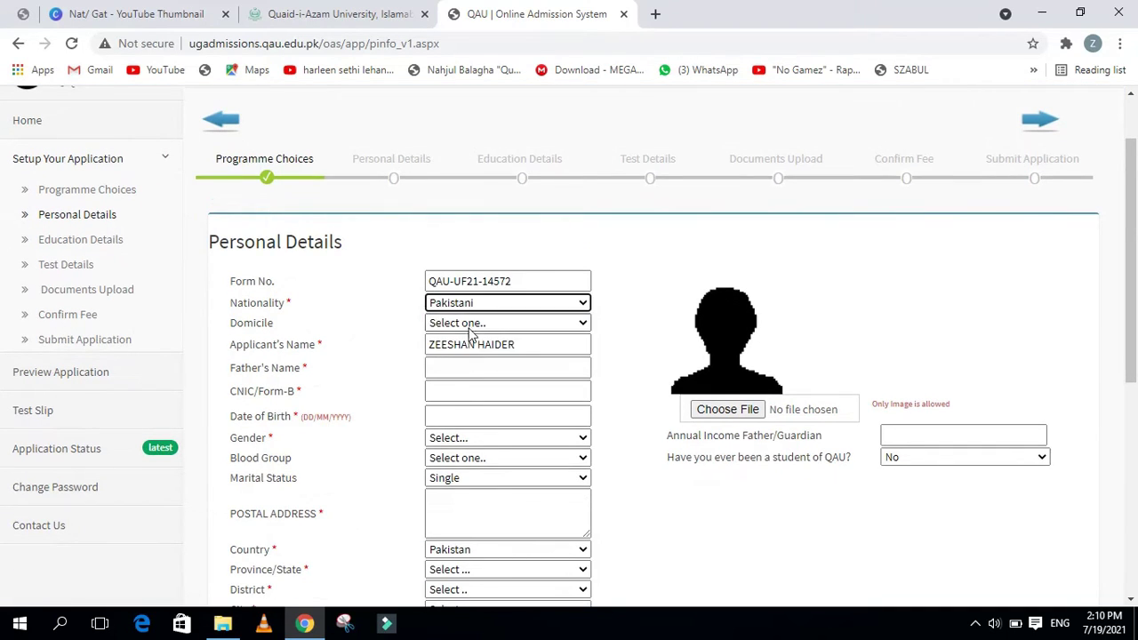
{"action": "left_click", "coordinate": [471, 327]}
{"action": "key", "text": "Escape"}
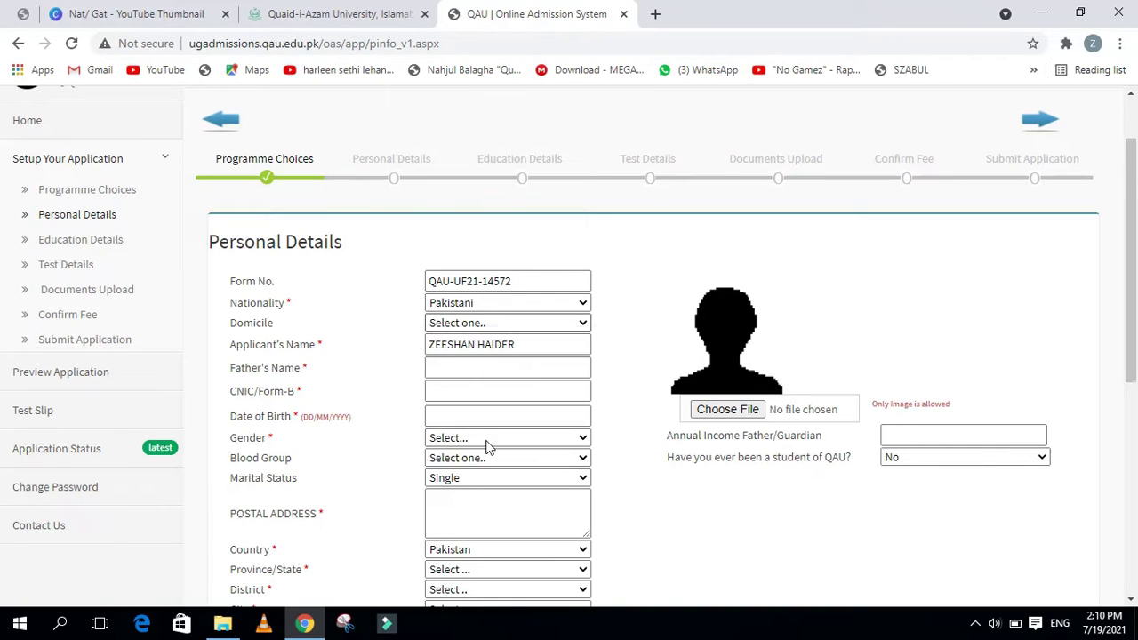
{"action": "left_click", "coordinate": [495, 326]}
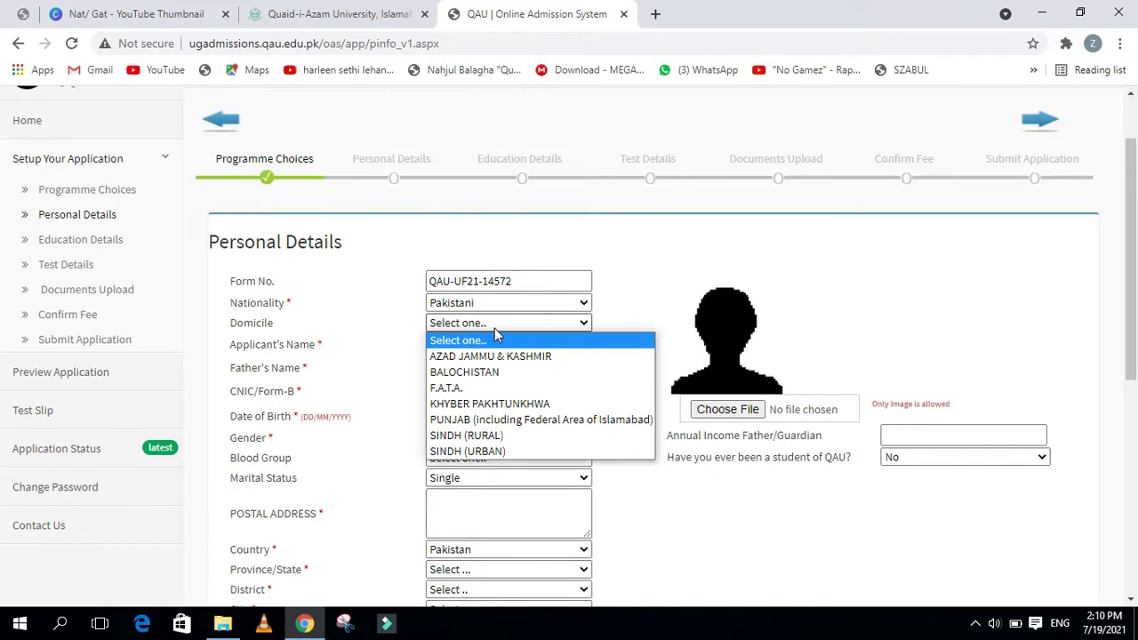
{"action": "key", "text": "p"}
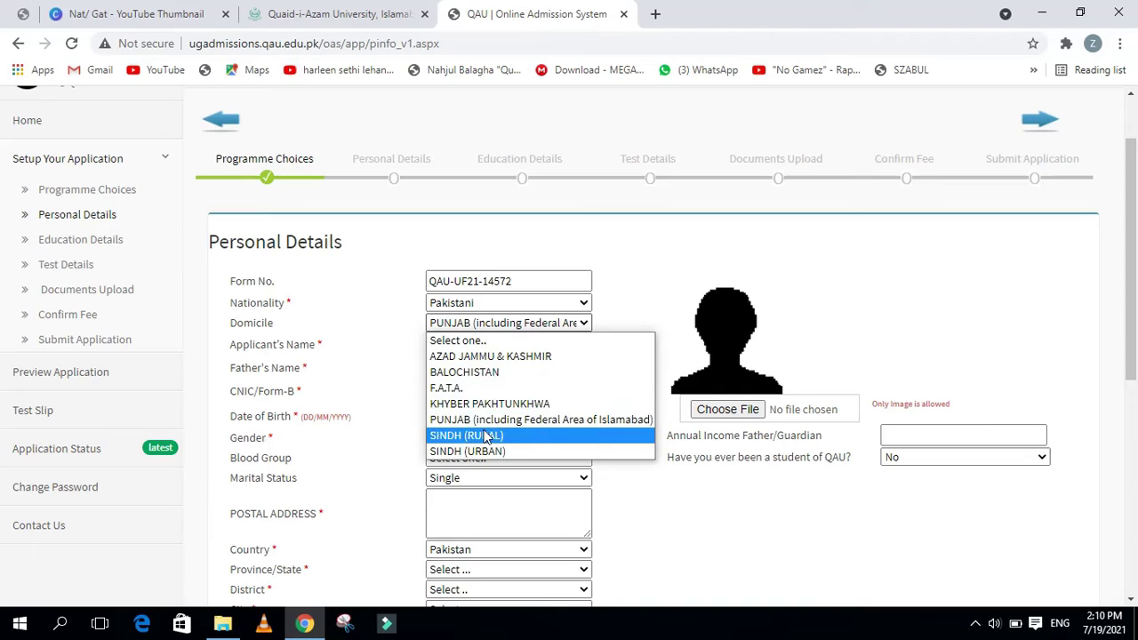
{"action": "key", "text": "Return"}
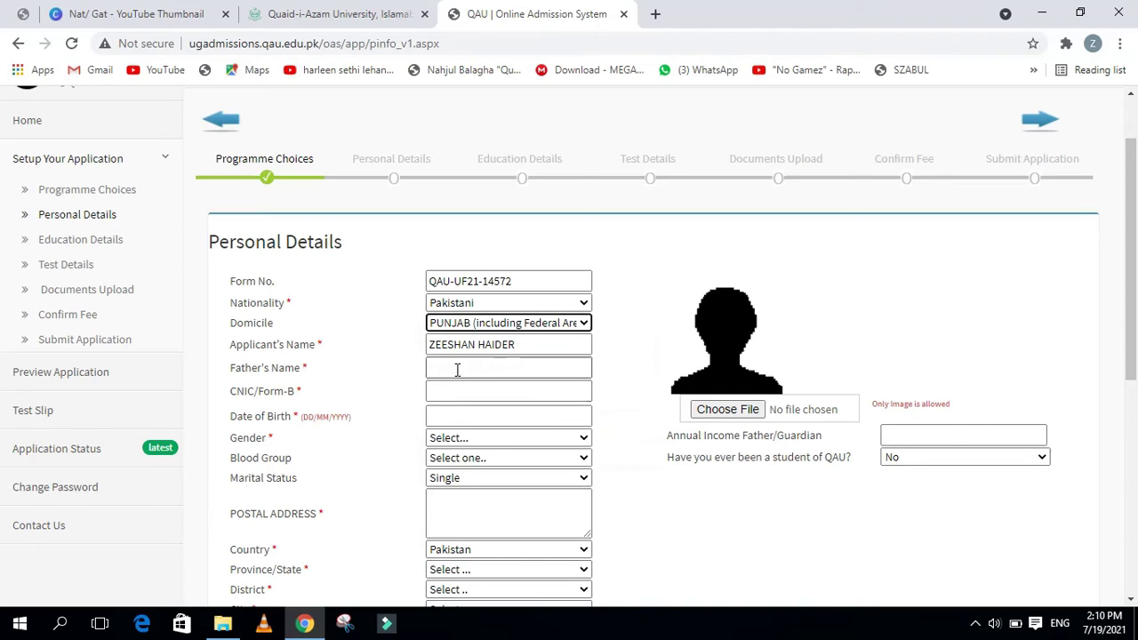
Fill in the father's name, the applicant's CNIC number, date of birth, and gender Male
{"action": "left_click", "coordinate": [457, 370]}
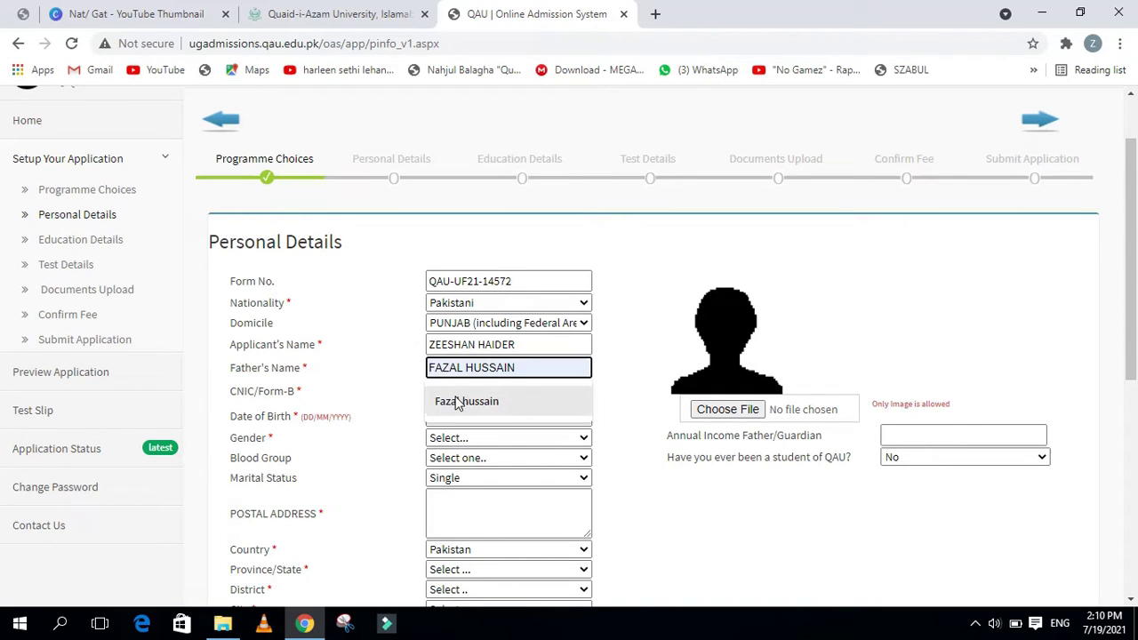
{"action": "left_click", "coordinate": [457, 402]}
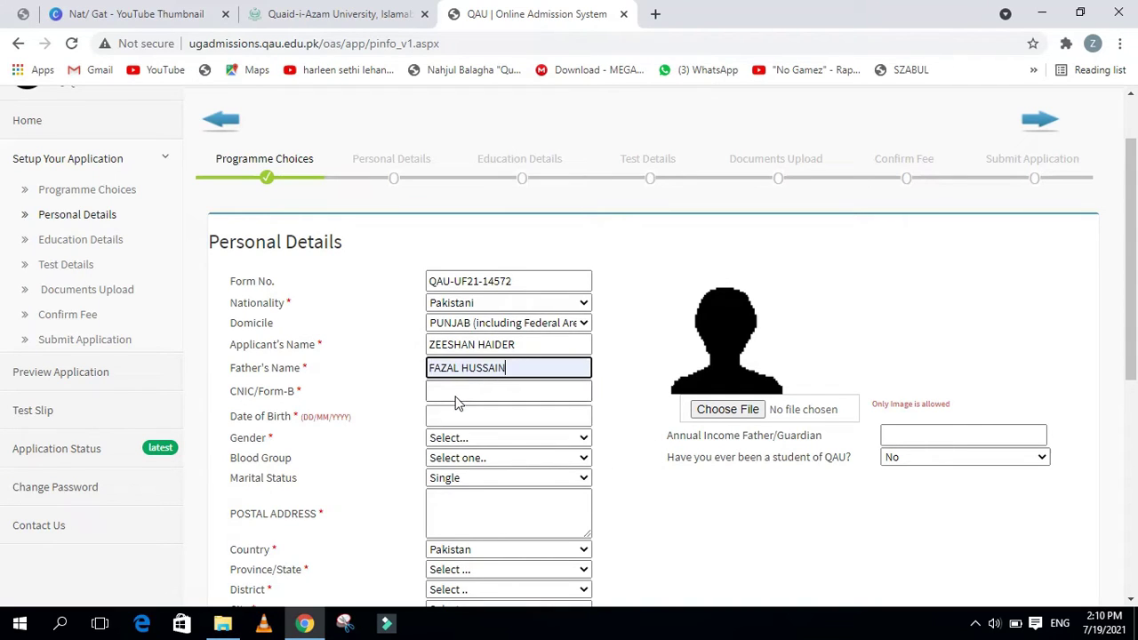
{"action": "left_click", "coordinate": [506, 399]}
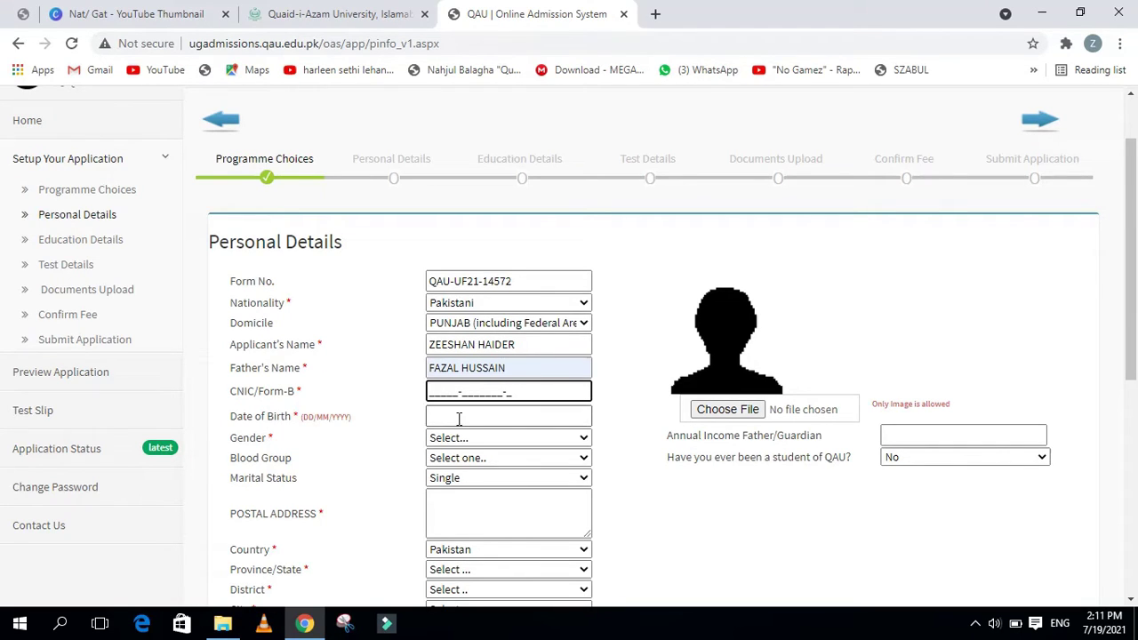
{"action": "left_click", "coordinate": [476, 420]}
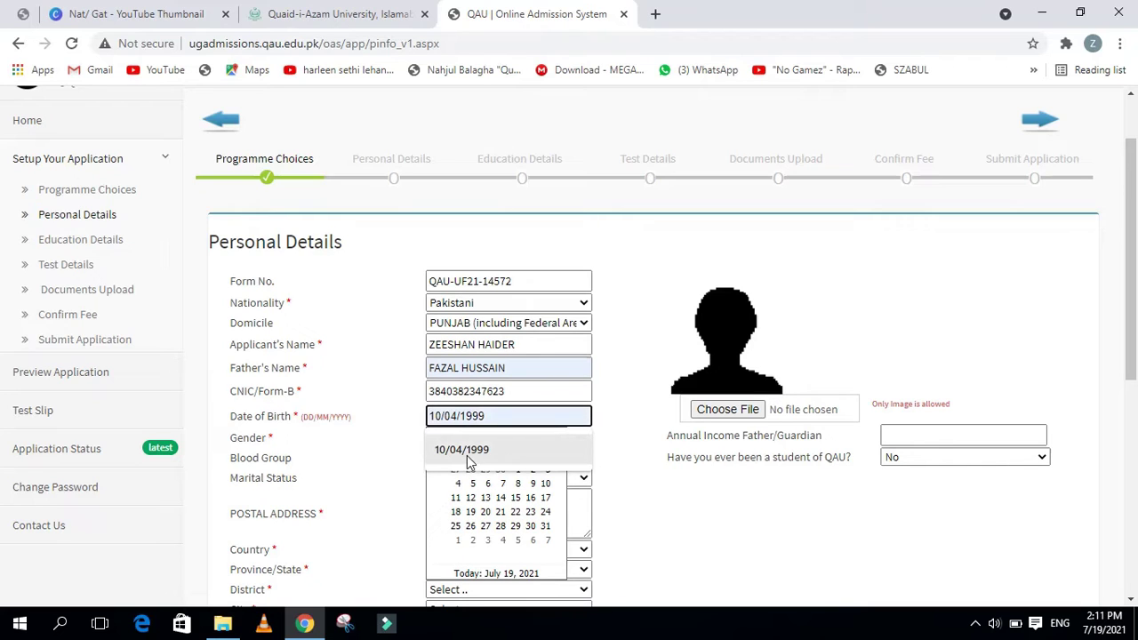
{"action": "left_click", "coordinate": [470, 456]}
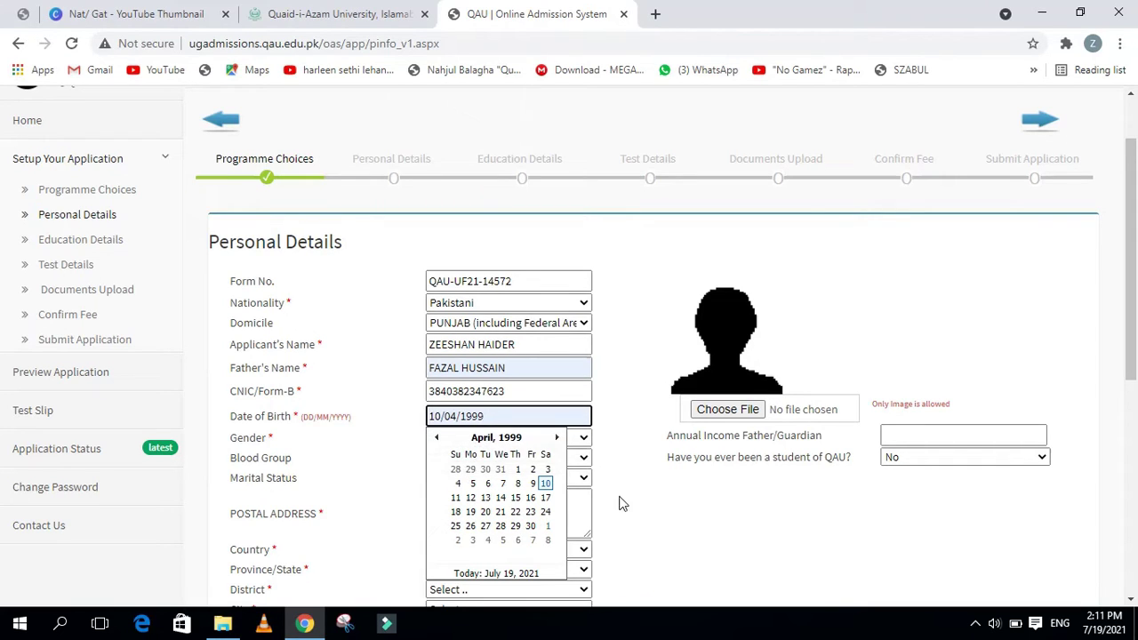
{"action": "left_click", "coordinate": [648, 510]}
{"action": "left_click", "coordinate": [514, 437]}
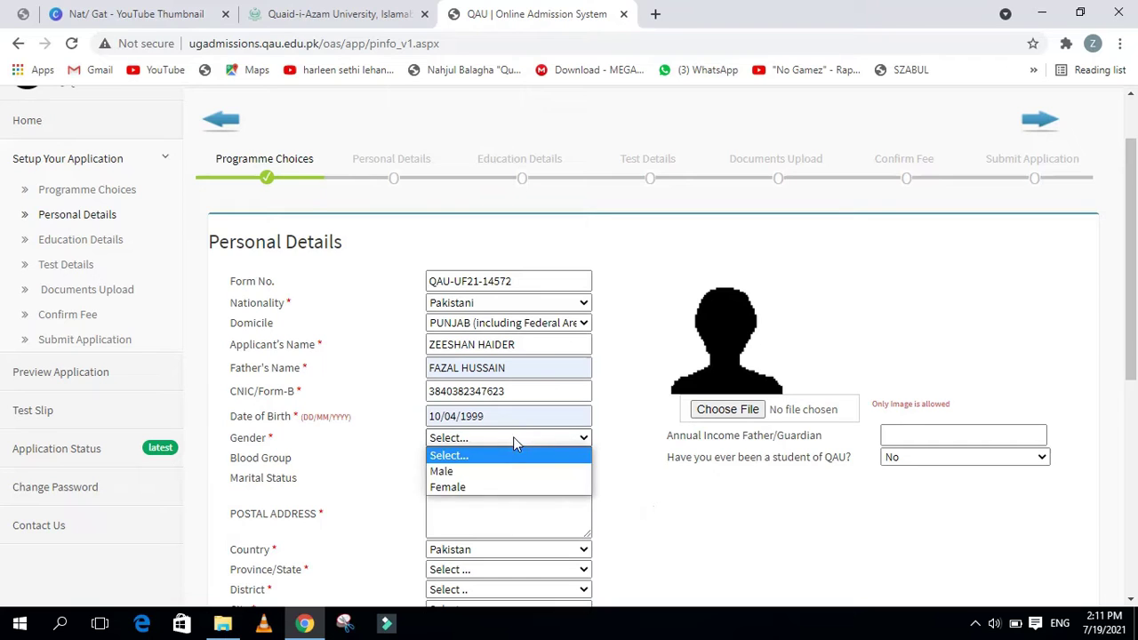
{"action": "left_click", "coordinate": [497, 472]}
{"action": "scroll", "coordinate": [496, 470], "scroll_direction": "down", "scroll_amount": 1}
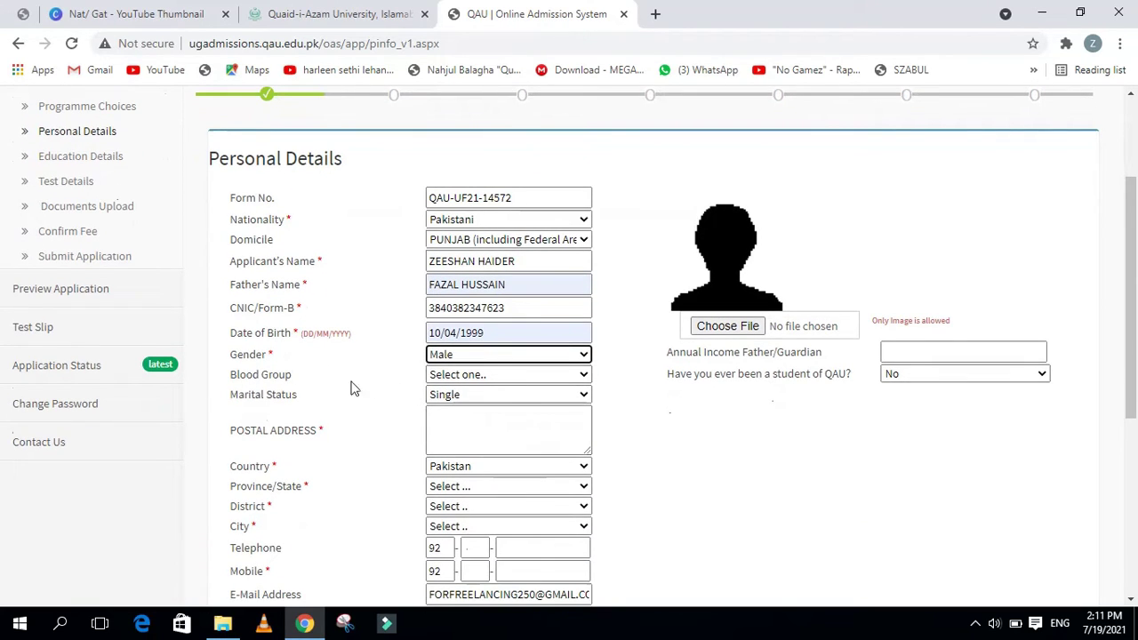
Set the blood group to O+ and keep the marital status as Single
{"action": "left_click", "coordinate": [467, 375]}
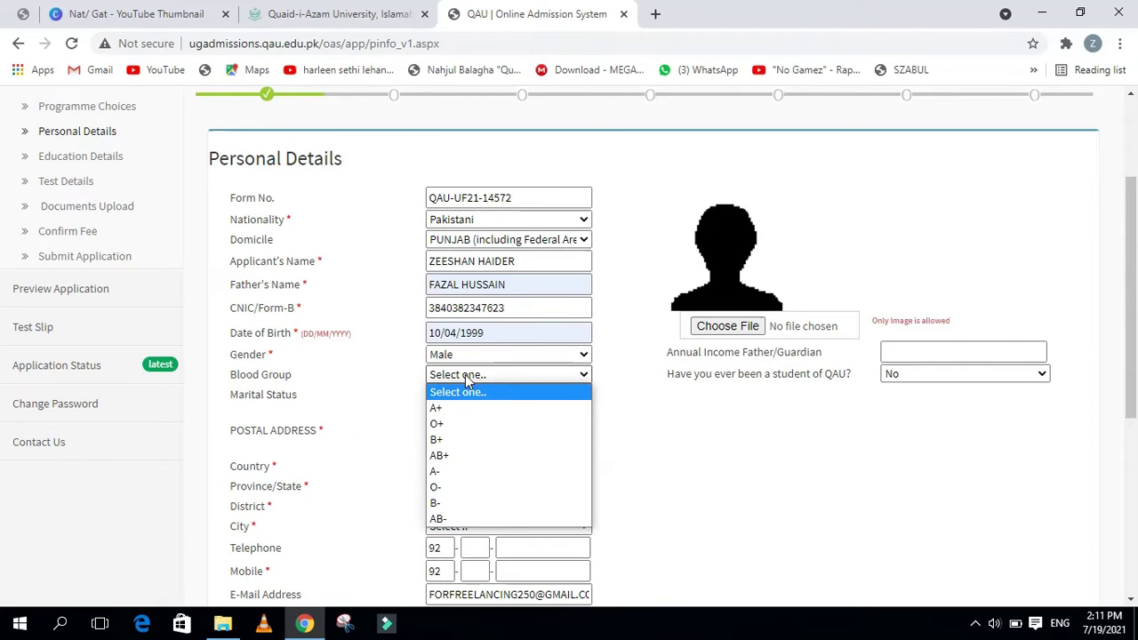
{"action": "left_click", "coordinate": [445, 423]}
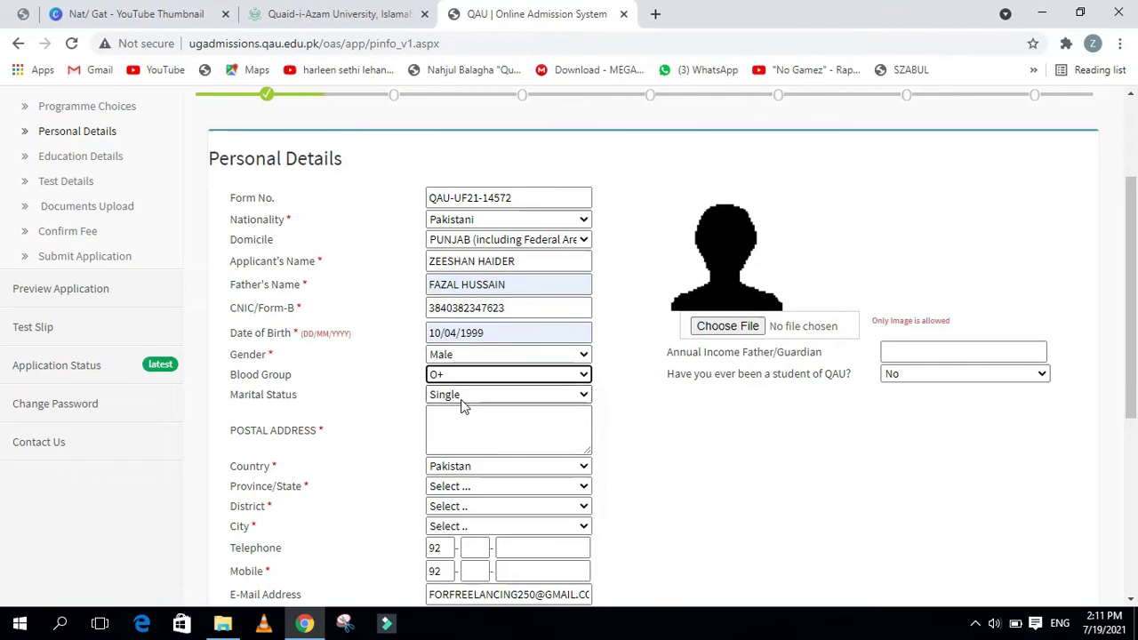
{"action": "left_click", "coordinate": [463, 399]}
{"action": "left_click", "coordinate": [464, 405]}
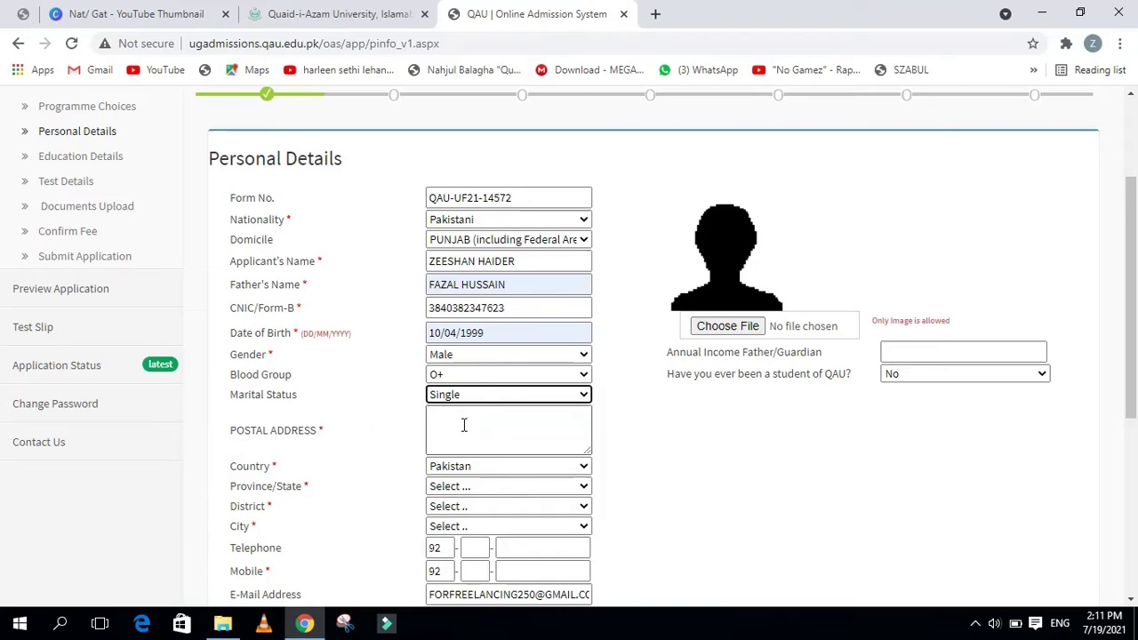
Enter 'Lahore' as the postal address, keeping country Pakistan and choosing province Punjab
{"action": "left_click", "coordinate": [465, 424]}
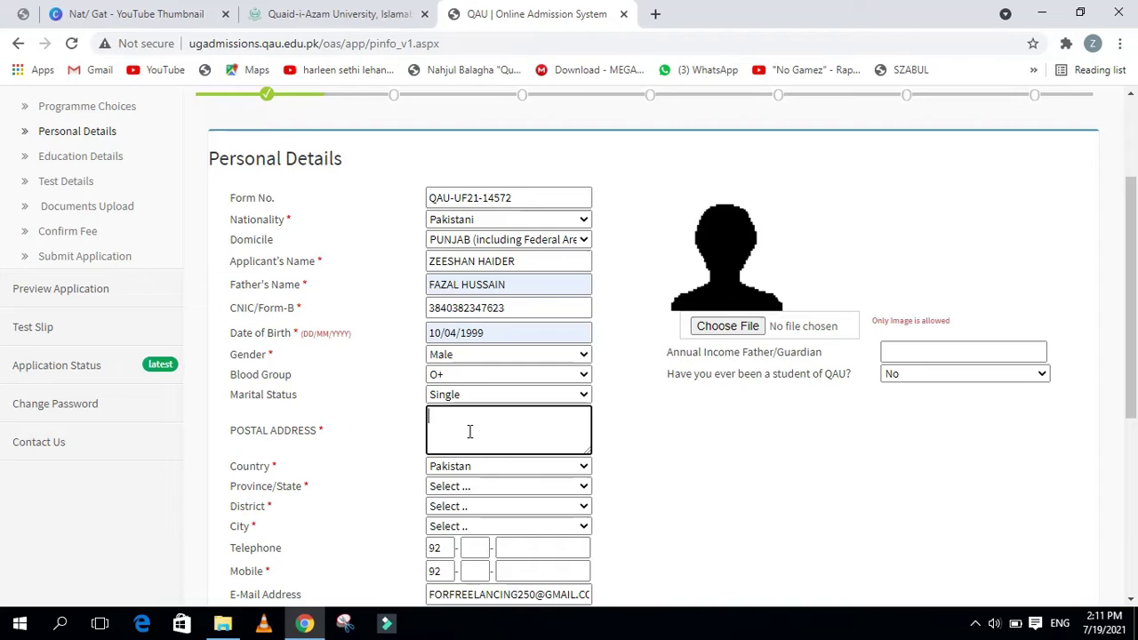
{"action": "type", "text": "Lahore"}
{"action": "scroll", "coordinate": [498, 463], "scroll_direction": "down", "scroll_amount": 1}
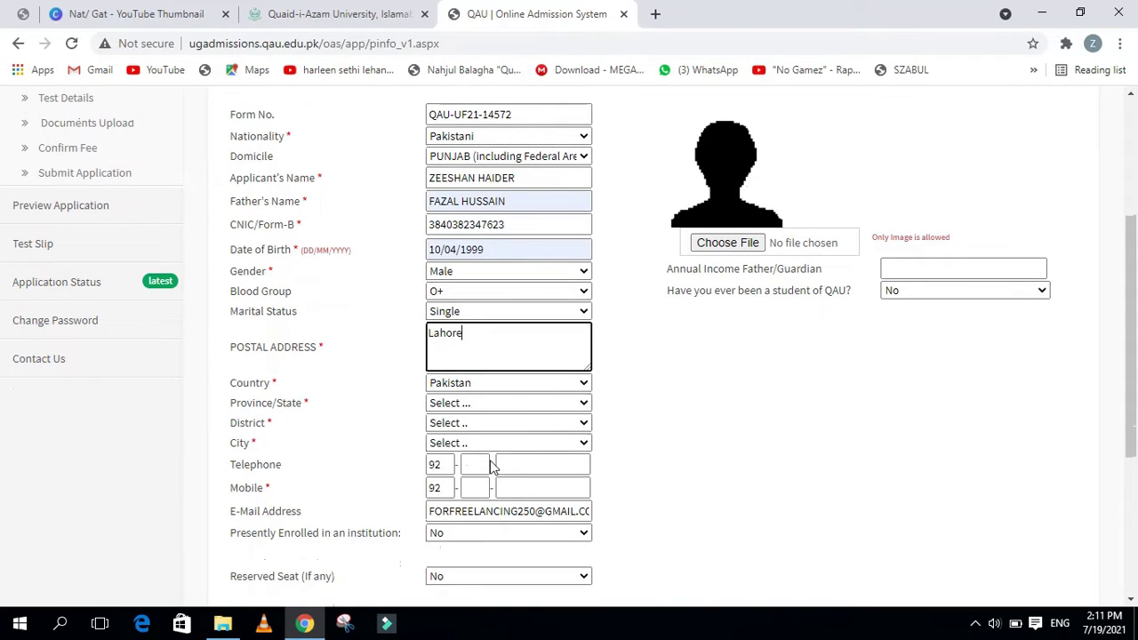
{"action": "left_click", "coordinate": [464, 383]}
{"action": "left_click", "coordinate": [464, 383]}
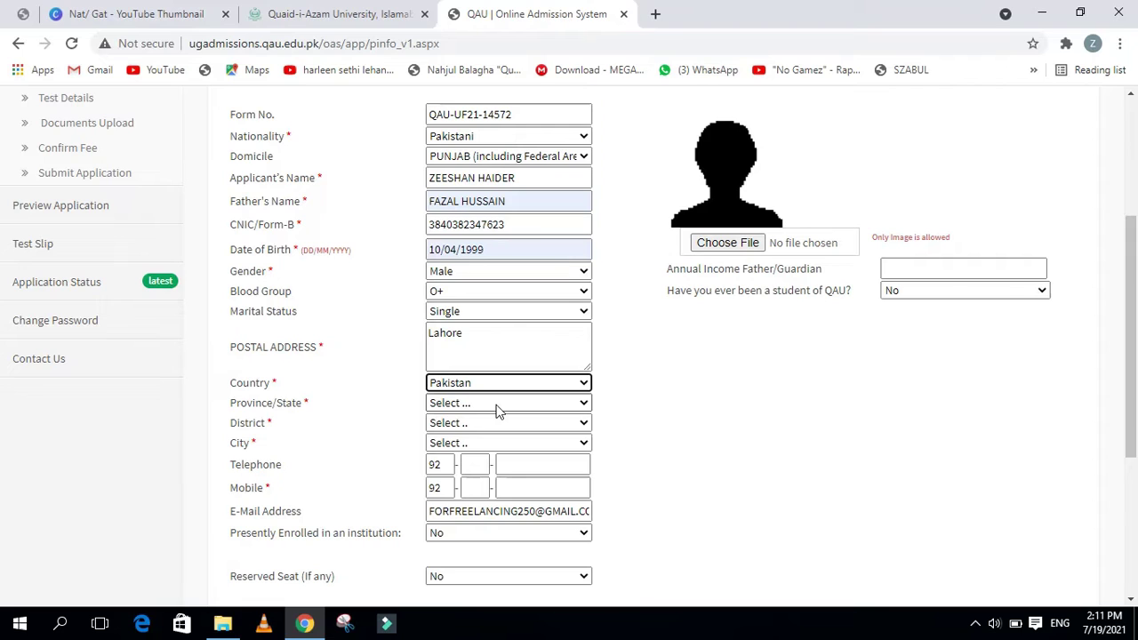
{"action": "left_click", "coordinate": [498, 404]}
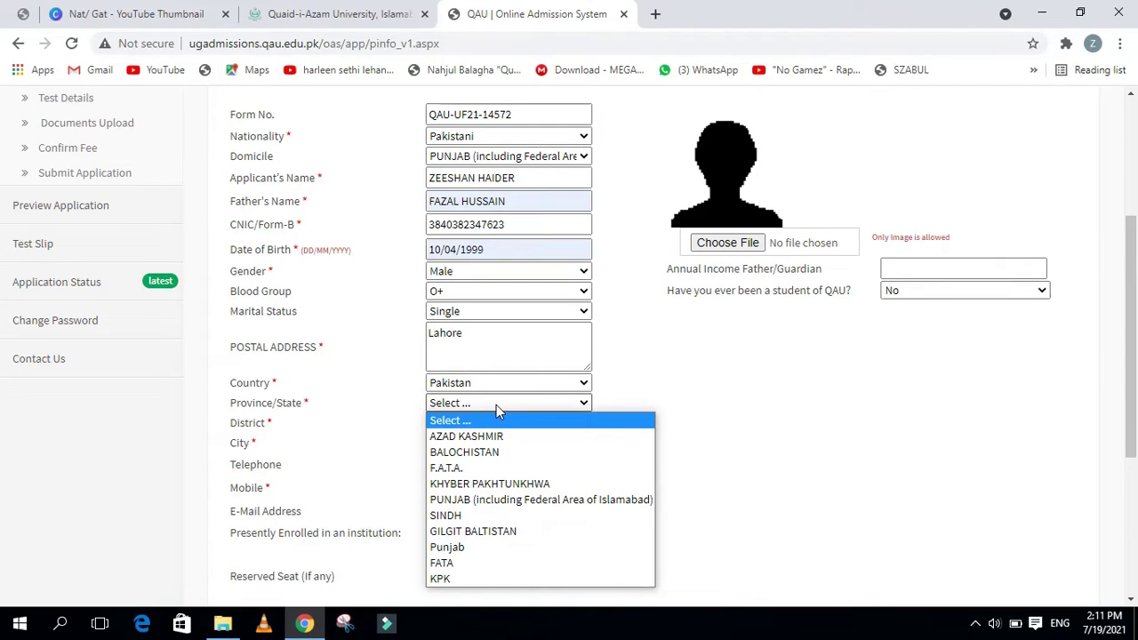
{"action": "left_click", "coordinate": [481, 547]}
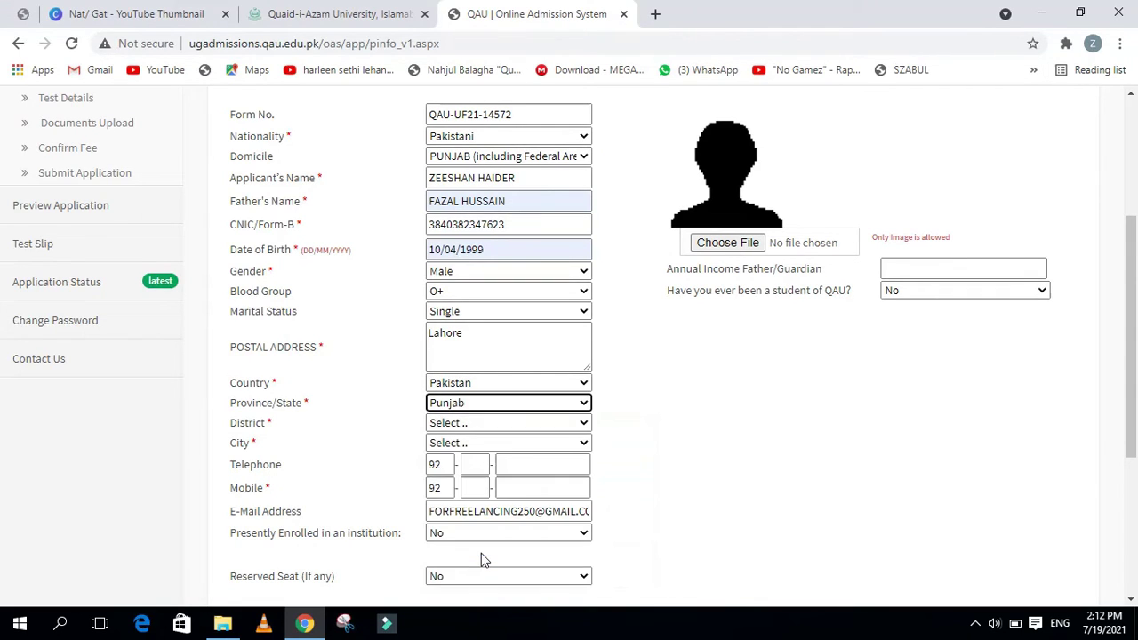
Choose LAHORE CITY as both the district and the city
{"action": "left_click", "coordinate": [484, 425]}
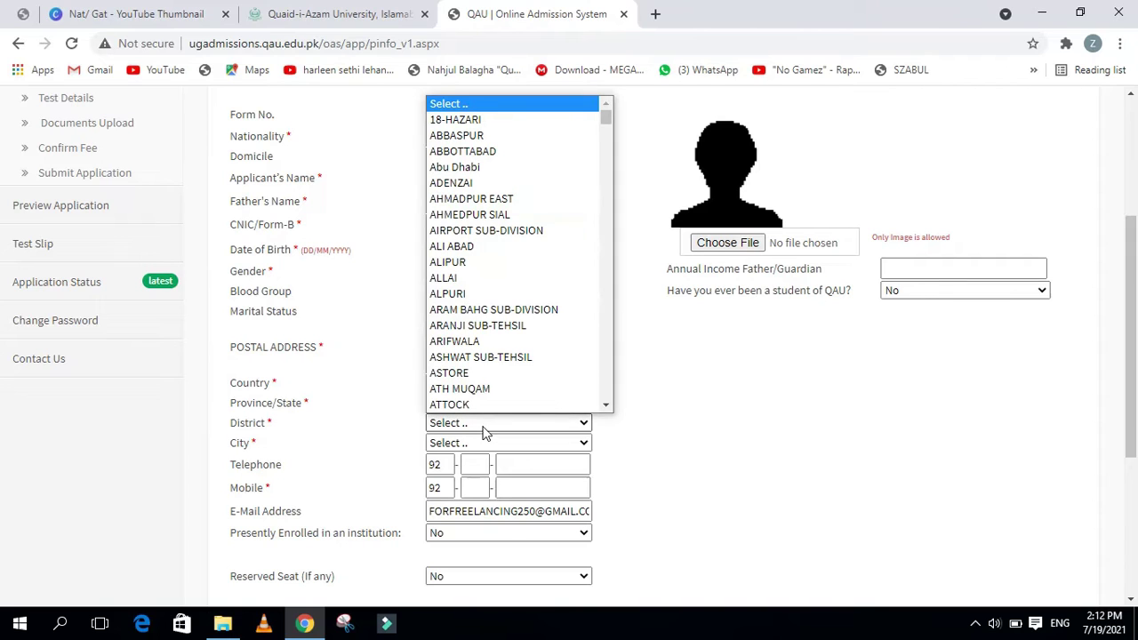
{"action": "type", "text": "la"}
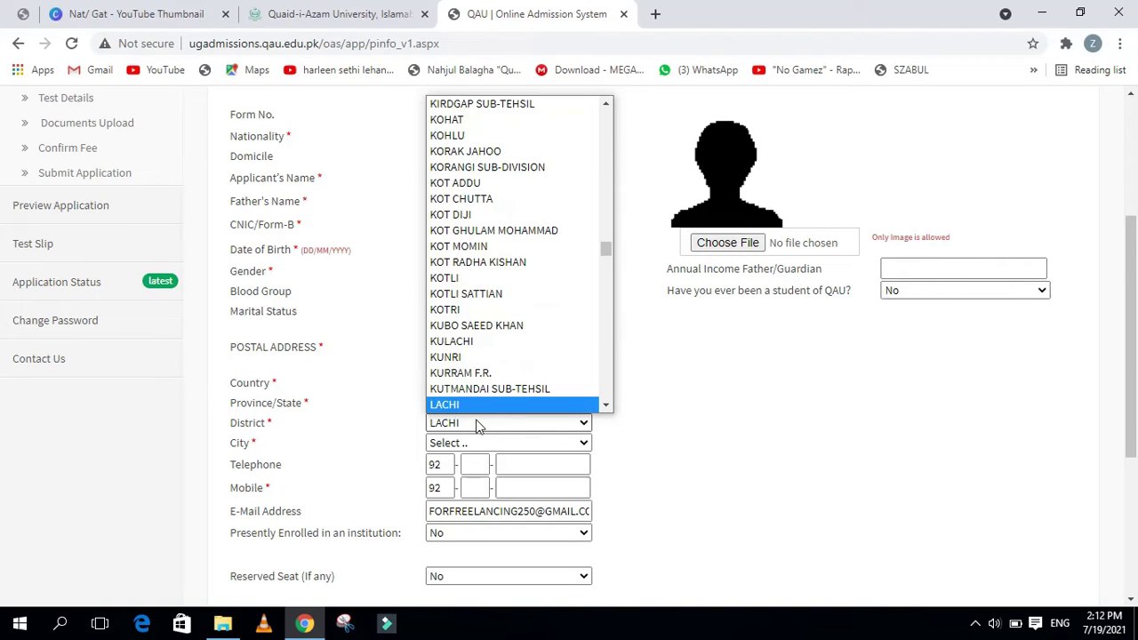
{"action": "key", "text": "Down"}
{"action": "key", "text": "Down"}
{"action": "key", "text": "Down"}
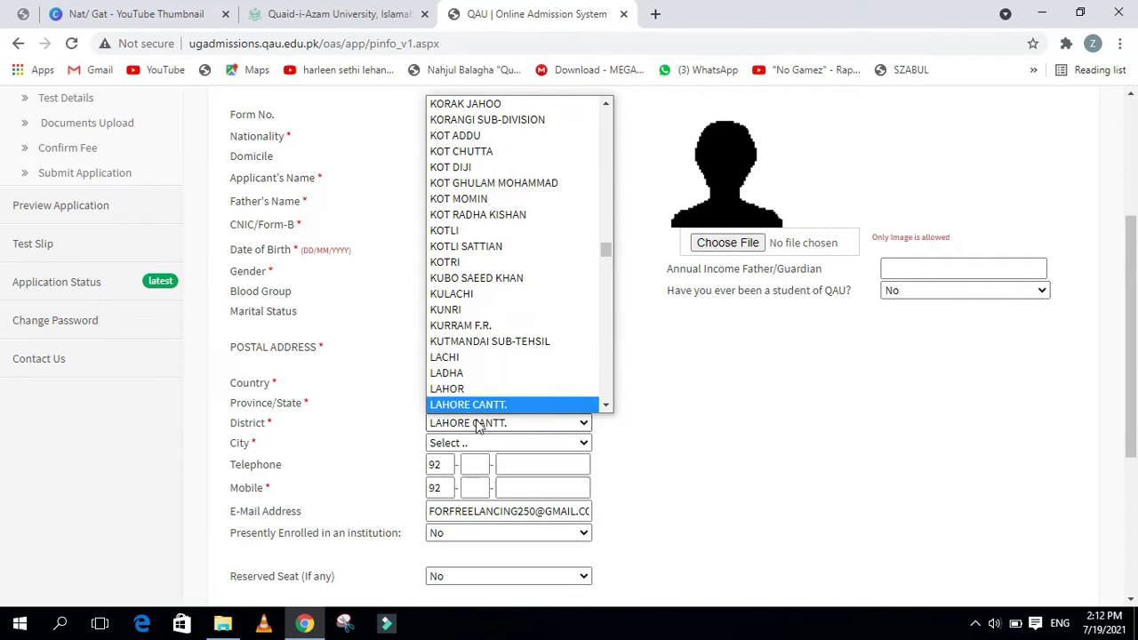
{"action": "key", "text": "Down"}
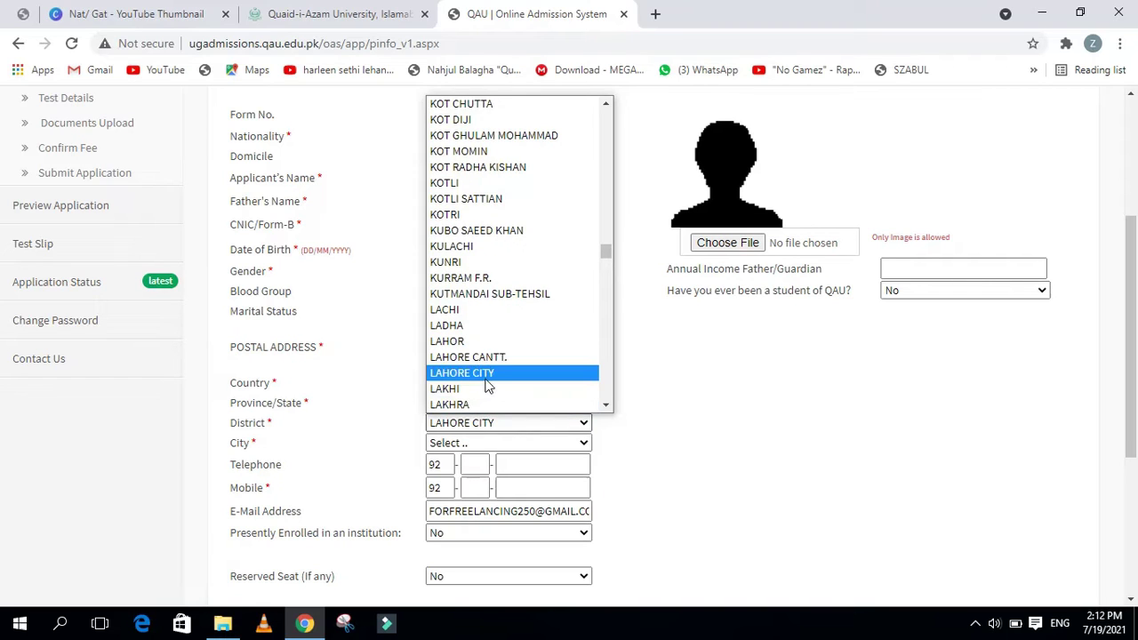
{"action": "left_click", "coordinate": [487, 381]}
{"action": "left_click", "coordinate": [478, 443]}
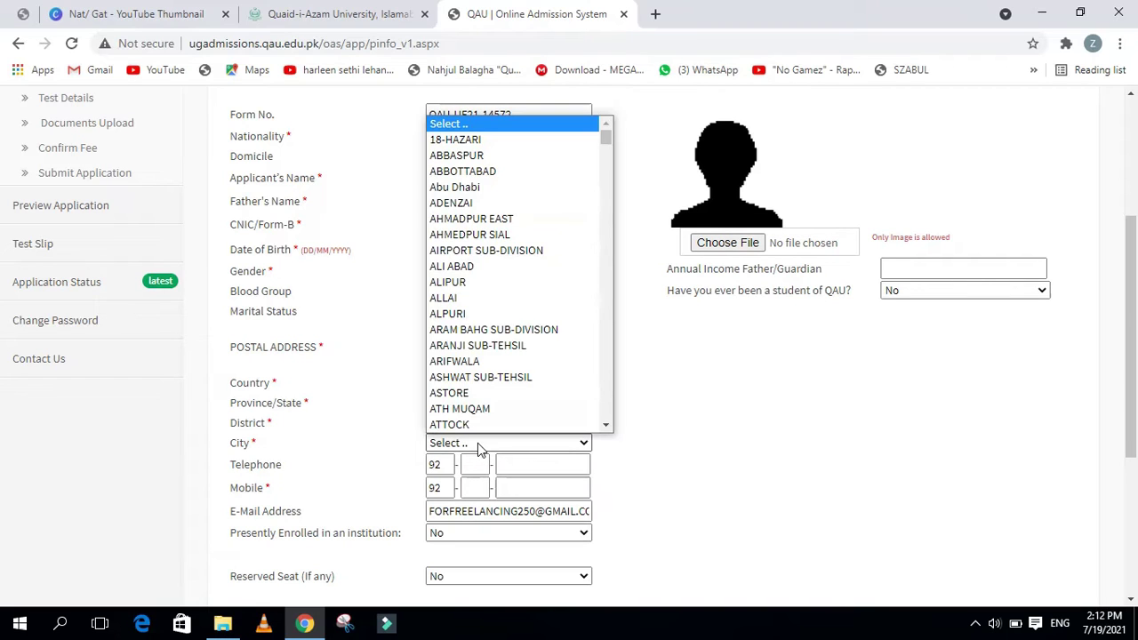
{"action": "key", "text": "l"}
{"action": "key", "text": "Down"}
{"action": "key", "text": "Down"}
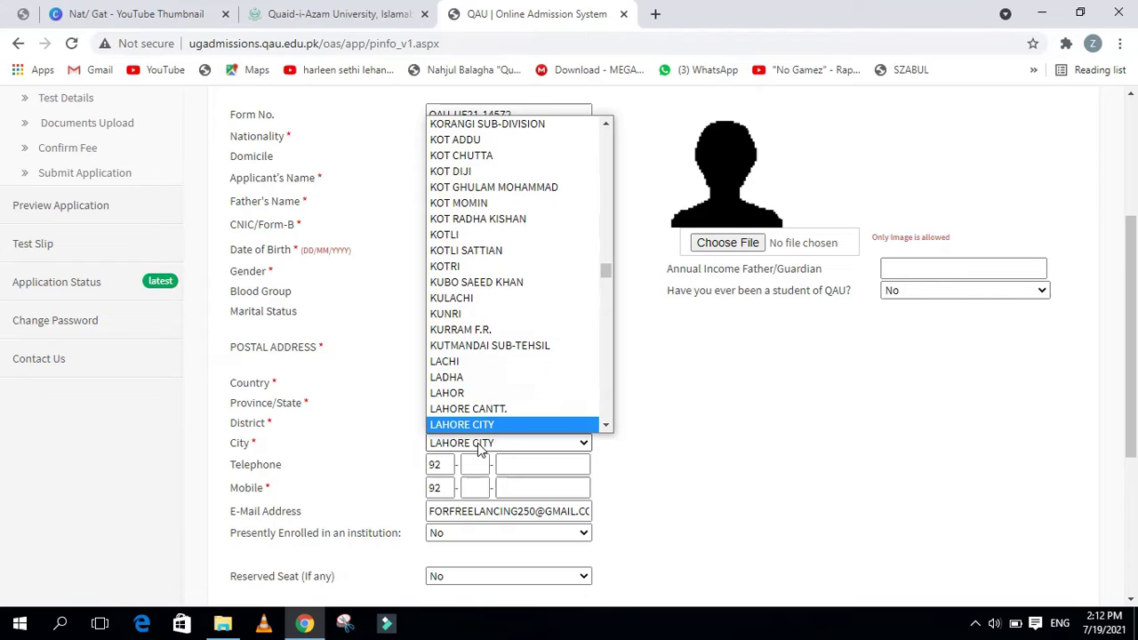
{"action": "left_click", "coordinate": [481, 426]}
{"action": "scroll", "coordinate": [498, 462], "scroll_direction": "down", "scroll_amount": 1}
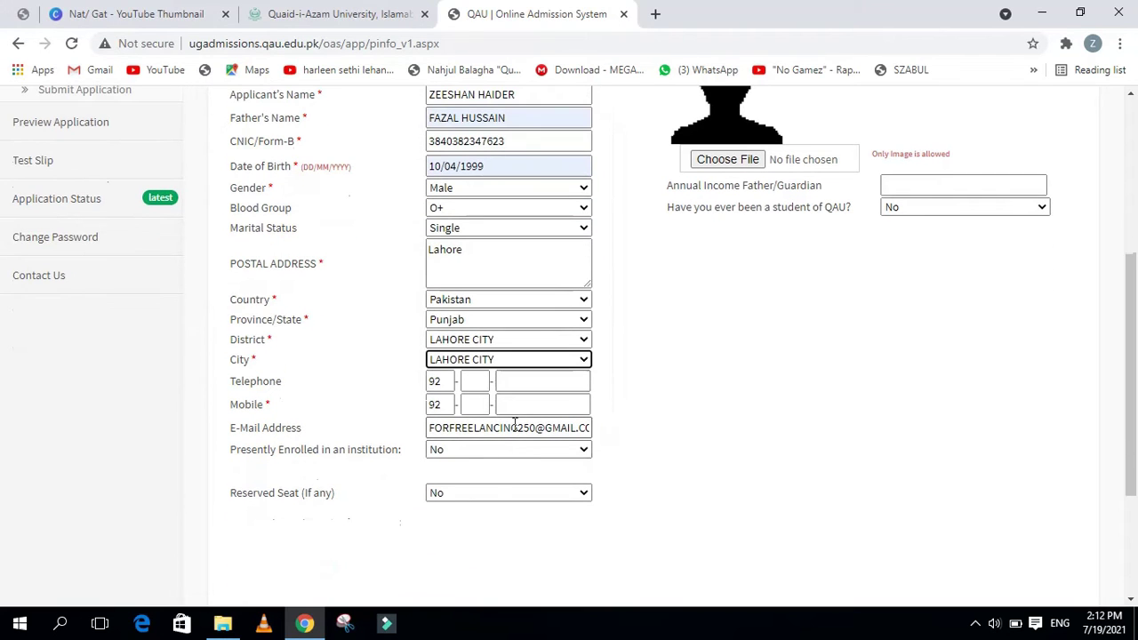
Enter the applicant's telephone and mobile numbers, each with its area or network code
{"action": "left_click", "coordinate": [477, 383]}
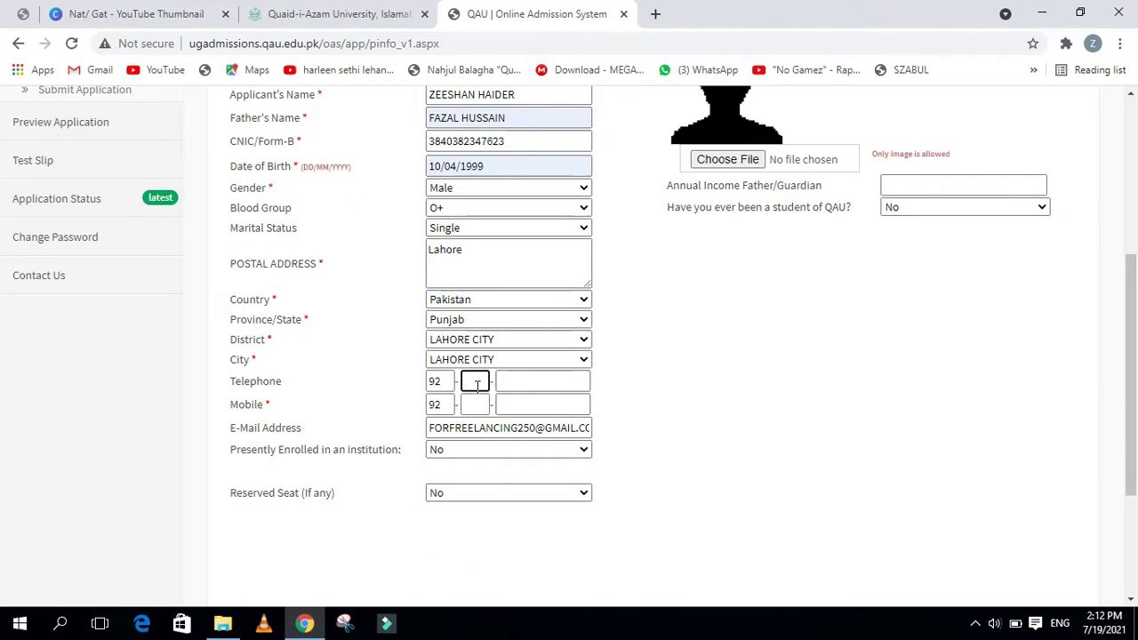
{"action": "left_click", "coordinate": [526, 386]}
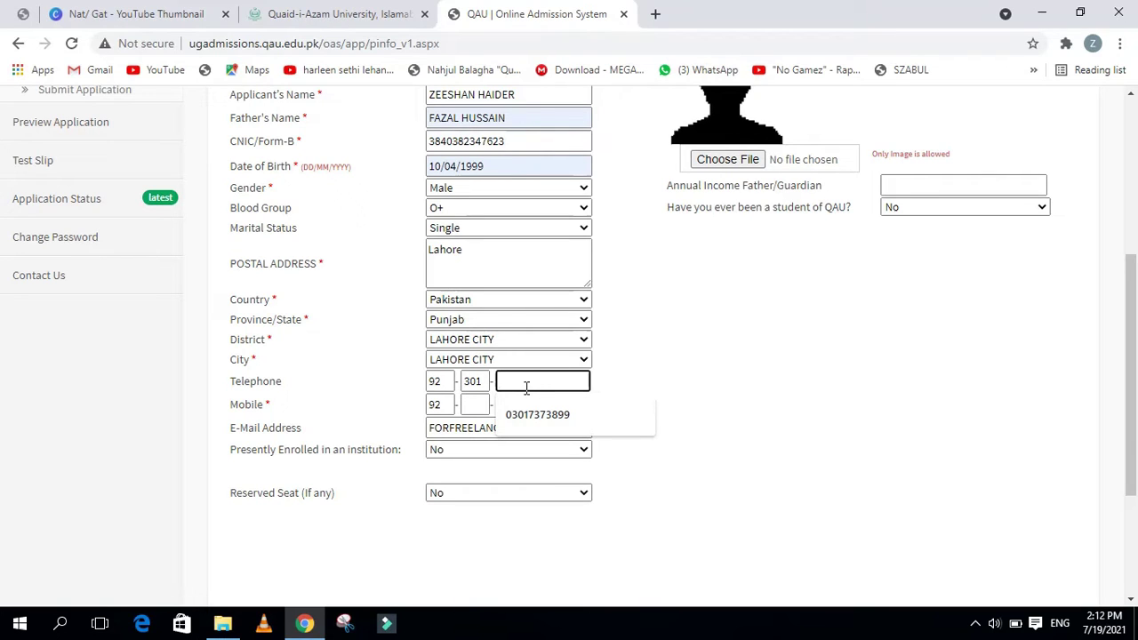
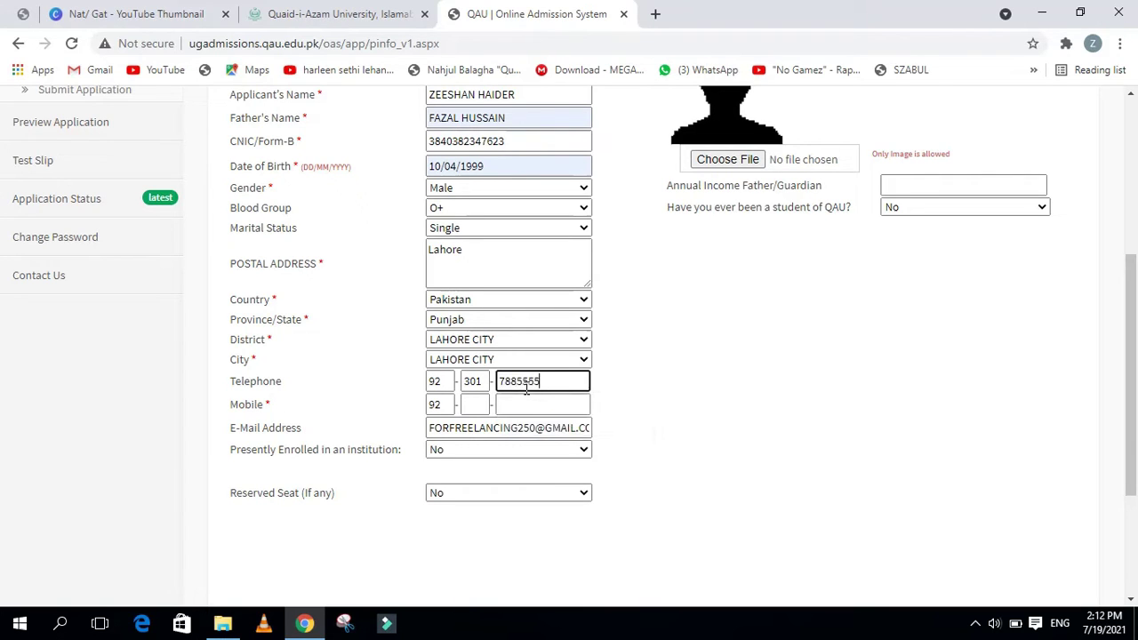
{"action": "left_click", "coordinate": [477, 405]}
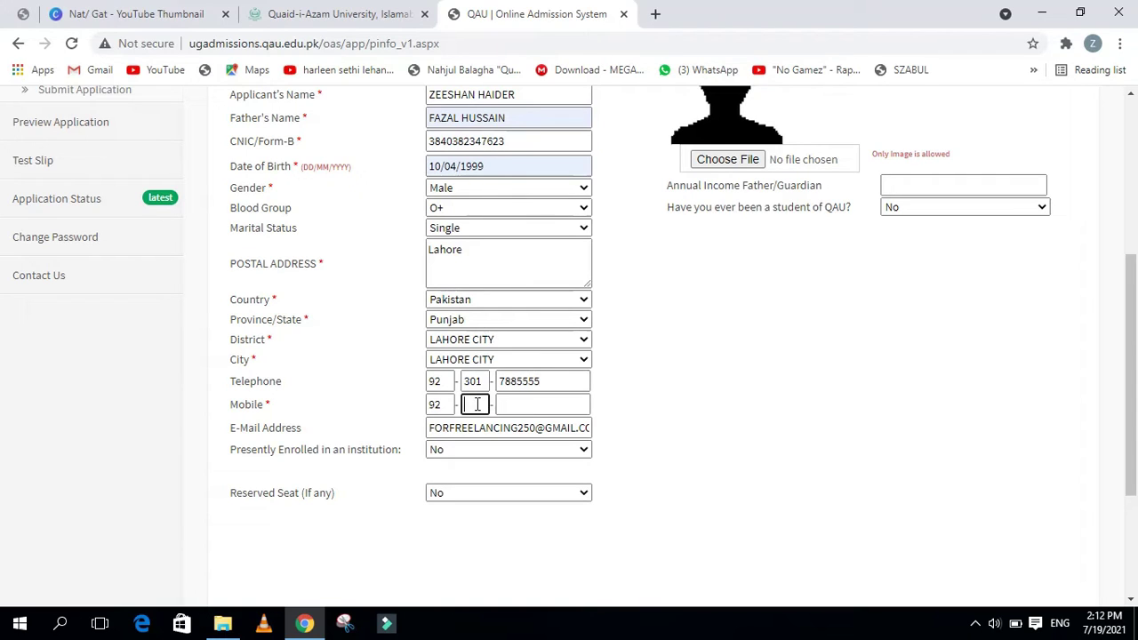
{"action": "left_click", "coordinate": [498, 404]}
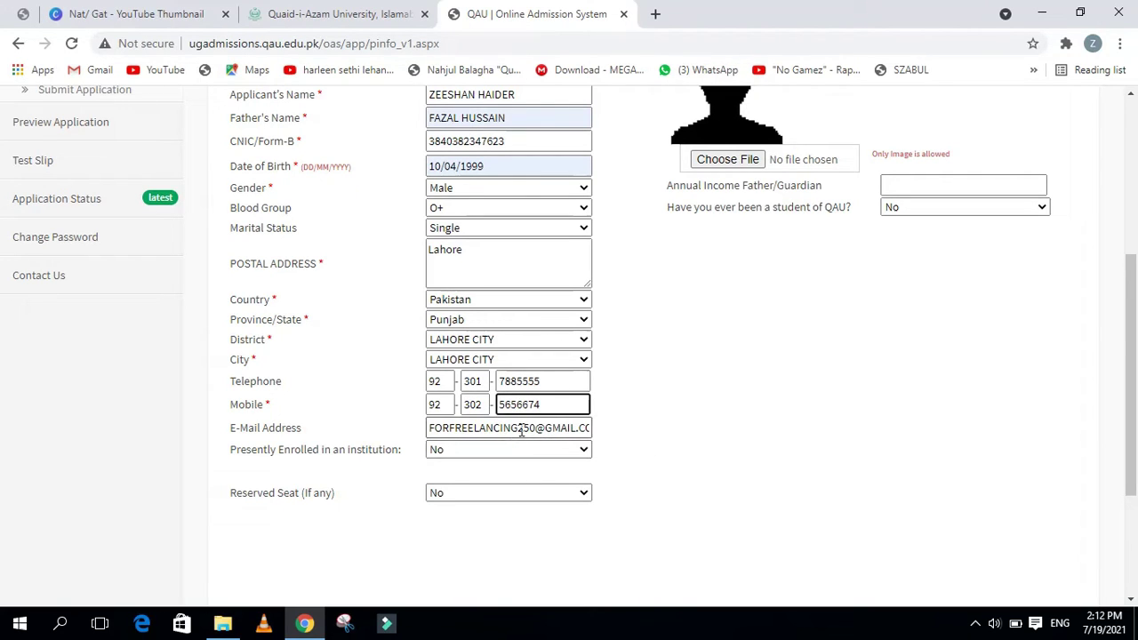
Leave the e-mail as filled and answer No for both Presently Enrolled and Reserved Seat
{"action": "left_click", "coordinate": [462, 428]}
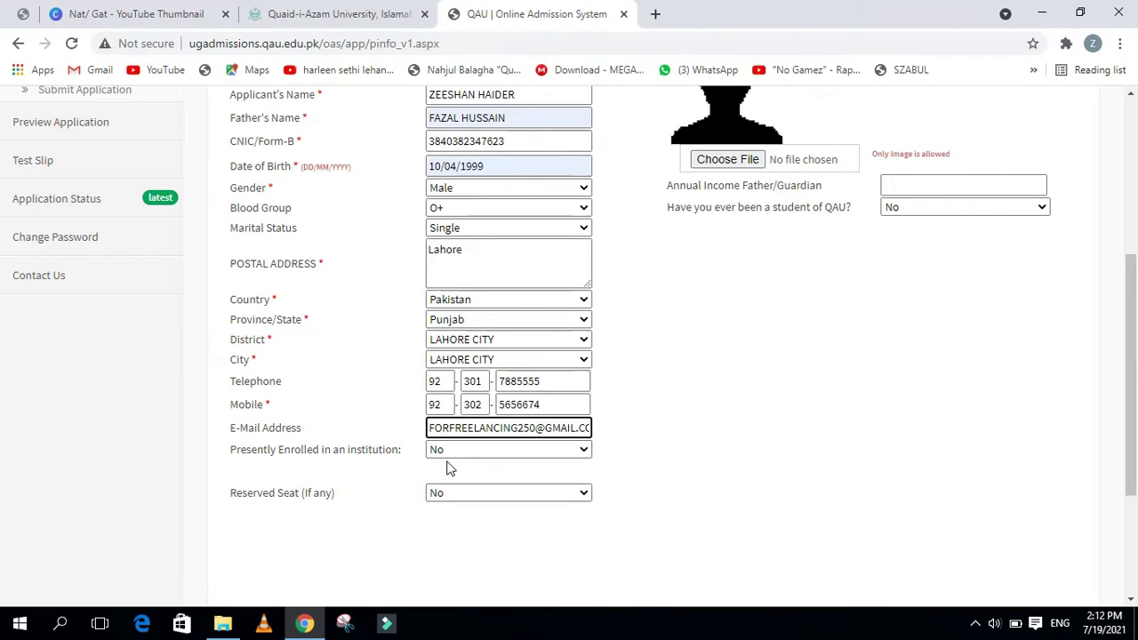
{"action": "key", "text": "Tab"}
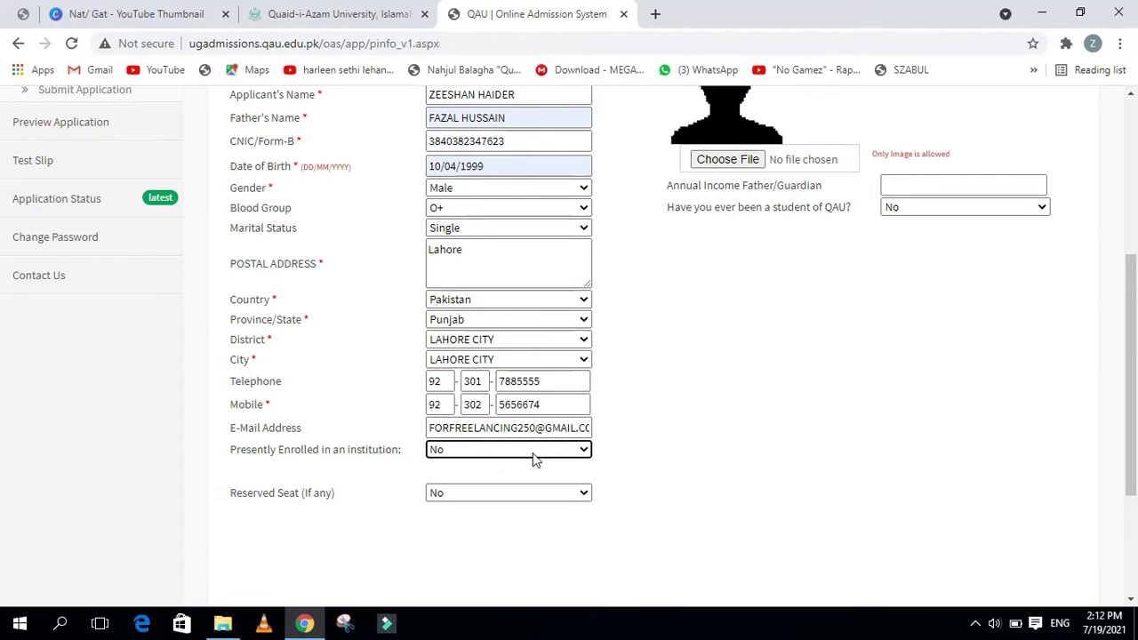
{"action": "left_click", "coordinate": [535, 453]}
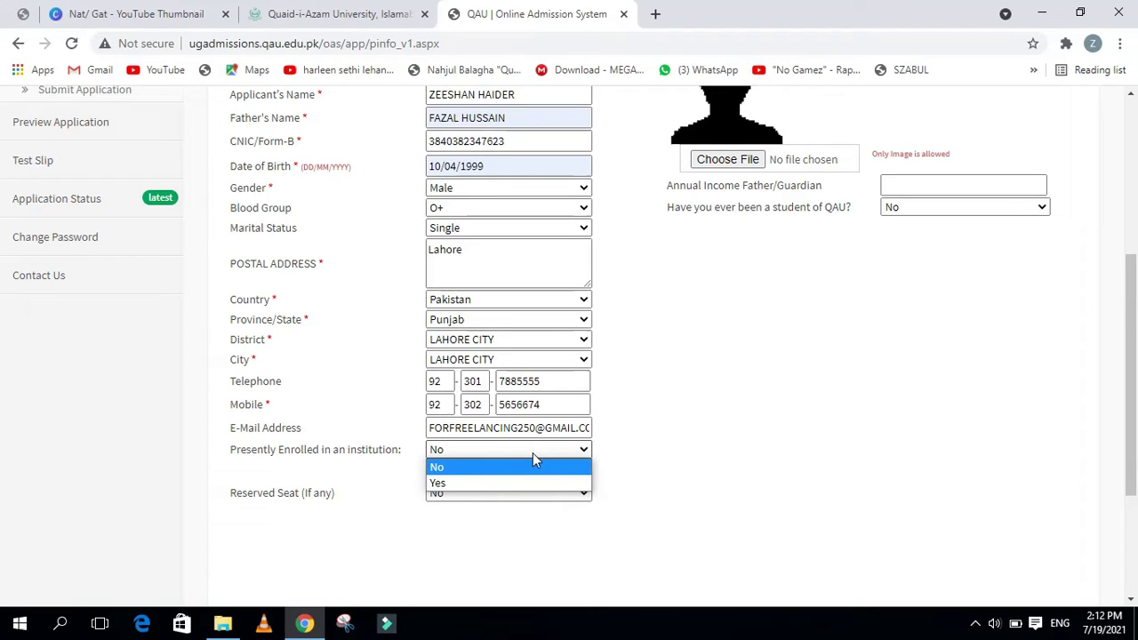
{"action": "left_click", "coordinate": [532, 453]}
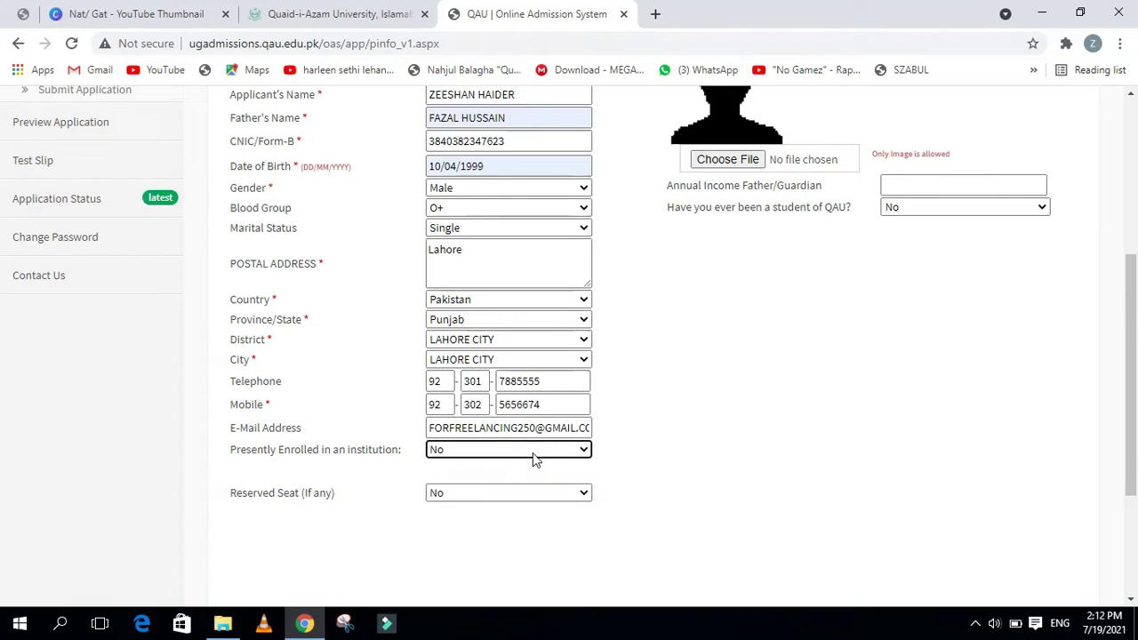
{"action": "left_click", "coordinate": [525, 453]}
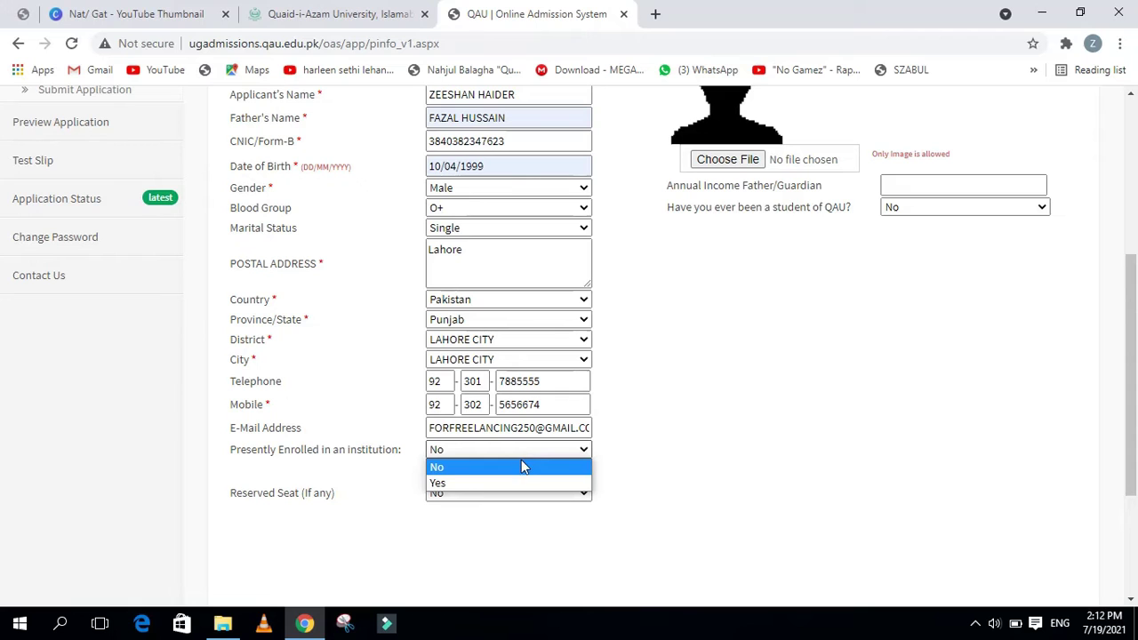
{"action": "left_click", "coordinate": [523, 467]}
{"action": "left_click", "coordinate": [506, 496]}
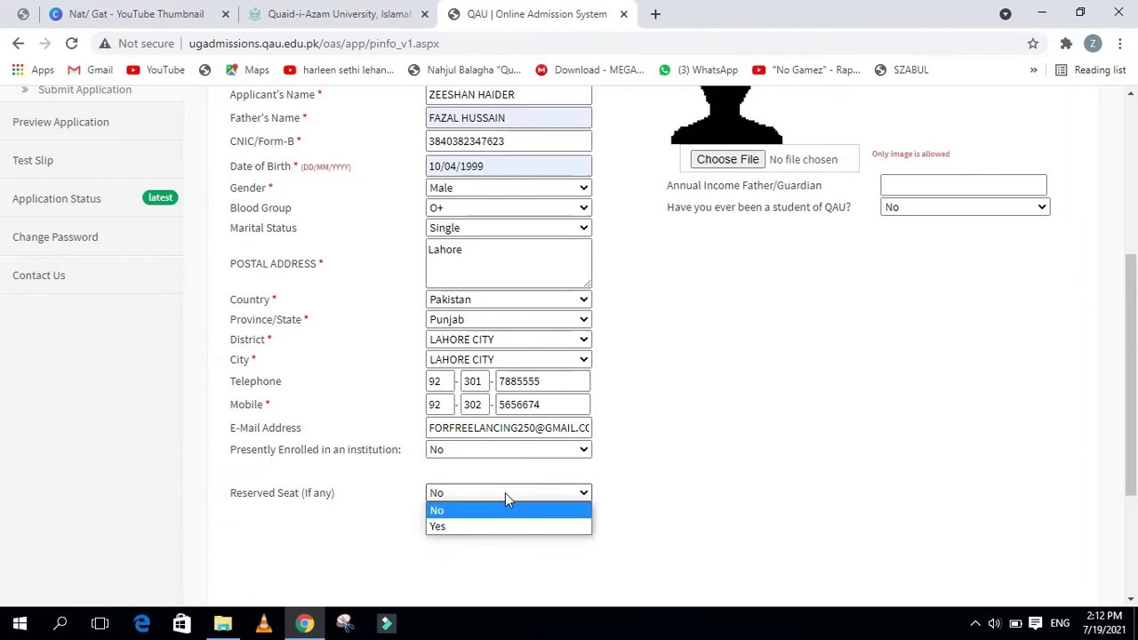
{"action": "left_click", "coordinate": [507, 498]}
{"action": "scroll", "coordinate": [667, 509], "scroll_direction": "up", "scroll_amount": 2}
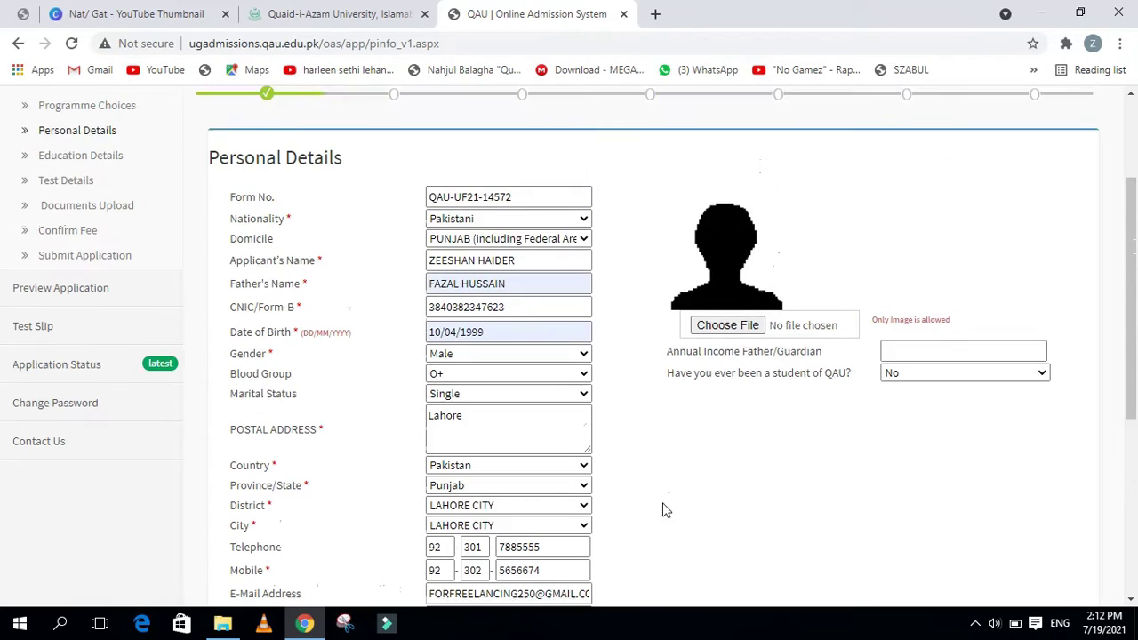
Enter 100000 as the father's annual income and answer No to previously studying at QAU
{"action": "left_click", "coordinate": [935, 347]}
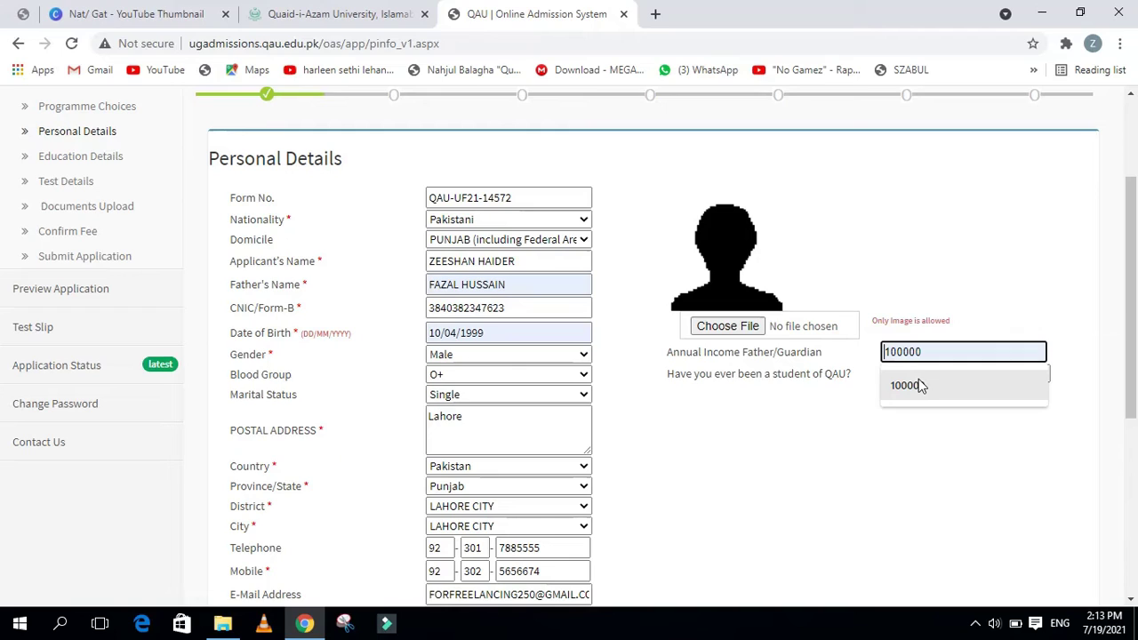
{"action": "left_click", "coordinate": [921, 385]}
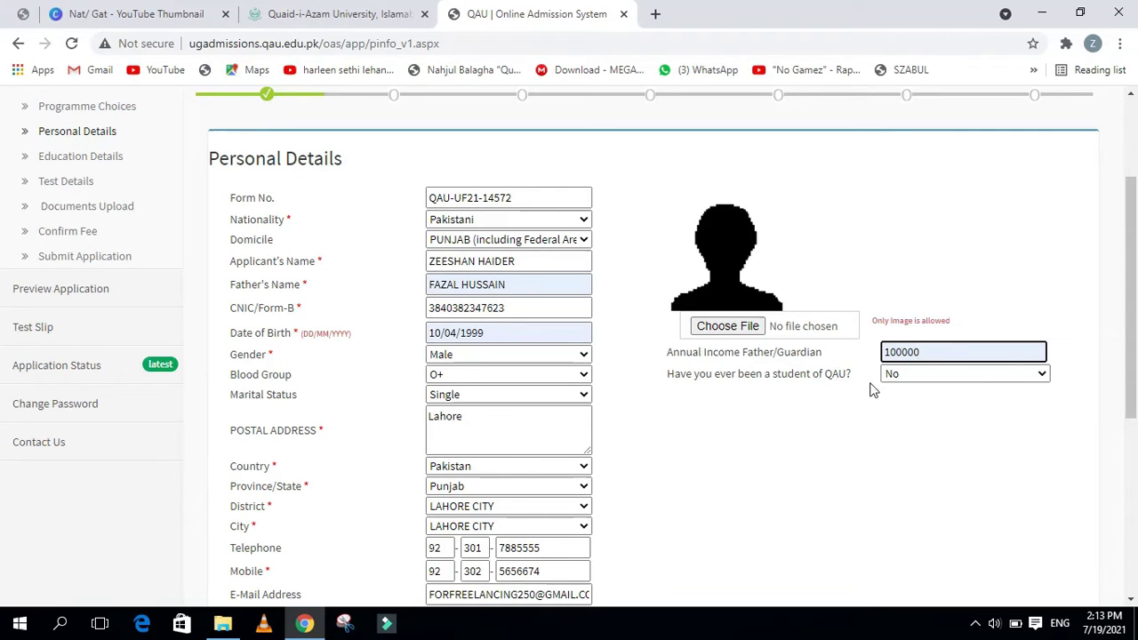
{"action": "left_click", "coordinate": [925, 378]}
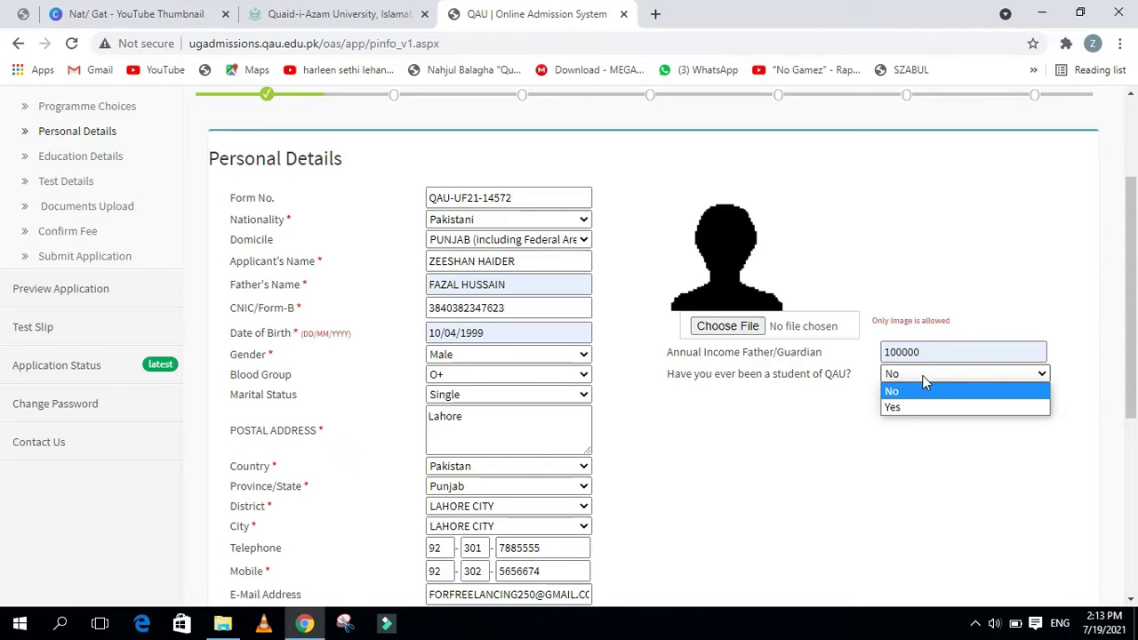
{"action": "left_click", "coordinate": [922, 375]}
{"action": "scroll", "coordinate": [807, 440], "scroll_direction": "down", "scroll_amount": 2}
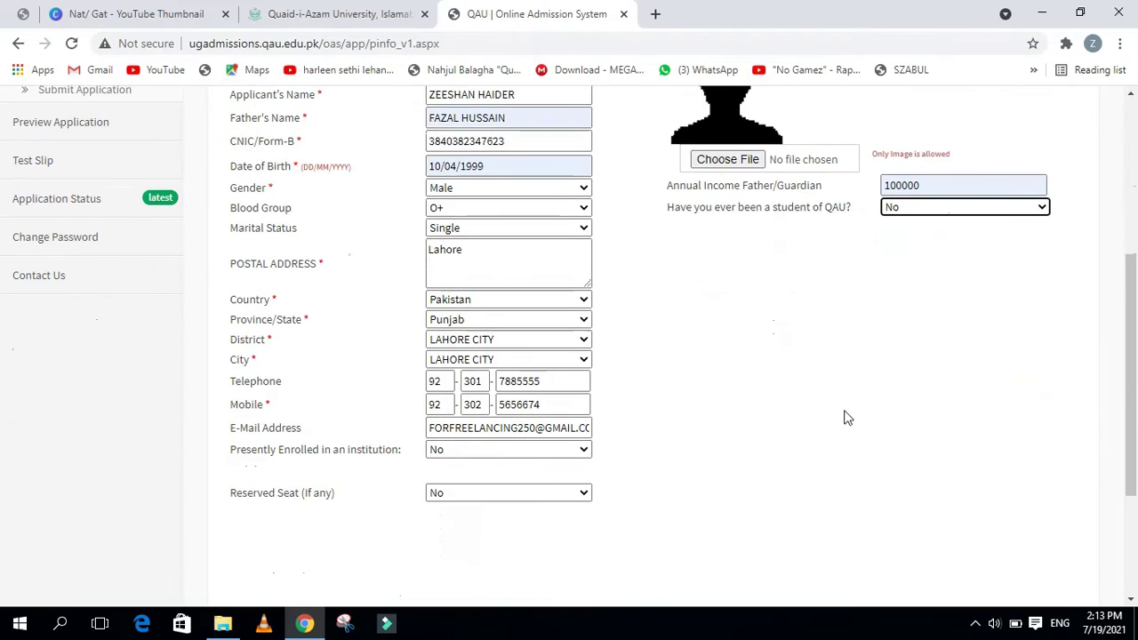
{"action": "scroll", "coordinate": [847, 418], "scroll_direction": "up", "scroll_amount": 3}
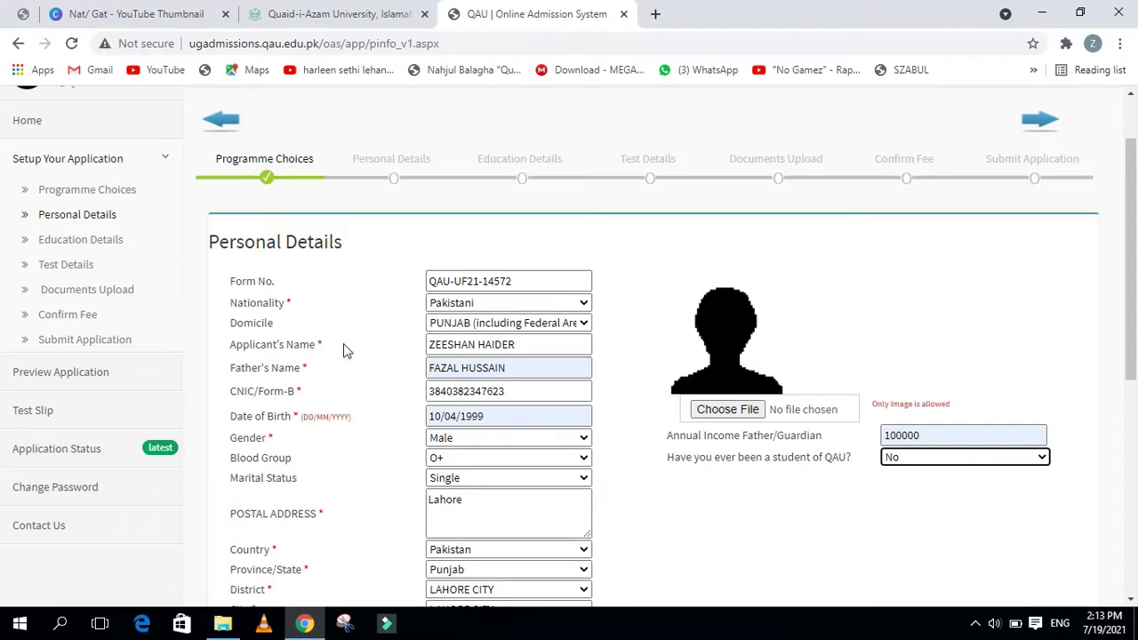
{"action": "scroll", "coordinate": [343, 356], "scroll_direction": "down", "scroll_amount": 1}
{"action": "scroll", "coordinate": [346, 373], "scroll_direction": "down", "scroll_amount": 2}
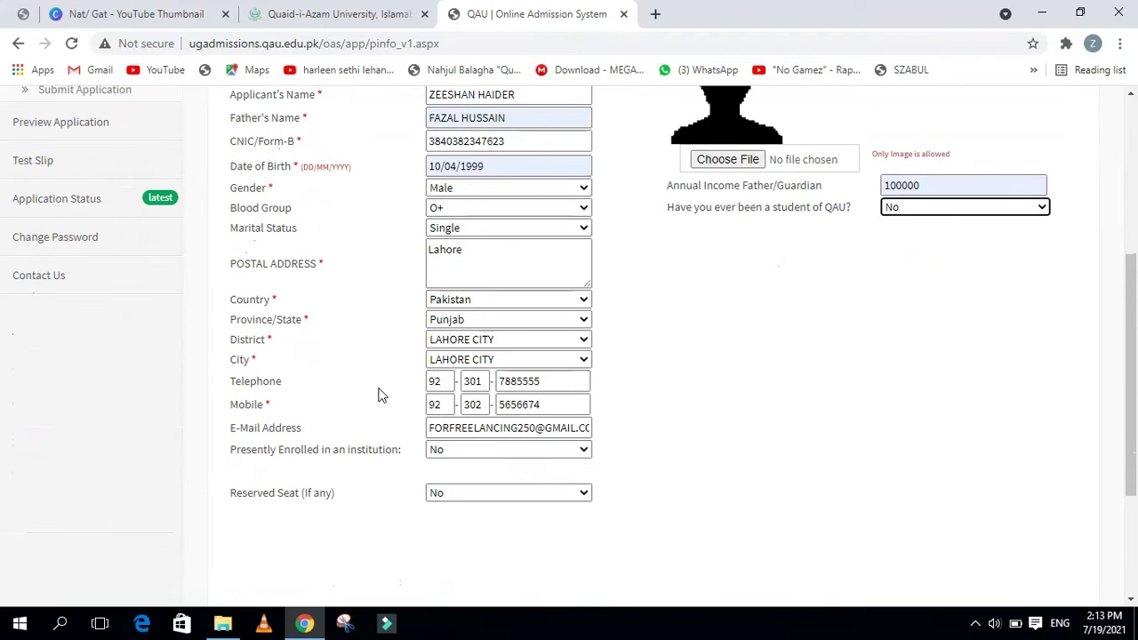
{"action": "scroll", "coordinate": [381, 394], "scroll_direction": "down", "scroll_amount": 1}
{"action": "scroll", "coordinate": [485, 418], "scroll_direction": "up", "scroll_amount": 2}
Attach the applicant photo 17972…0_n.jpg from the Desktop, then scroll to the form's bottom
{"action": "scroll", "coordinate": [495, 426], "scroll_direction": "up", "scroll_amount": 3}
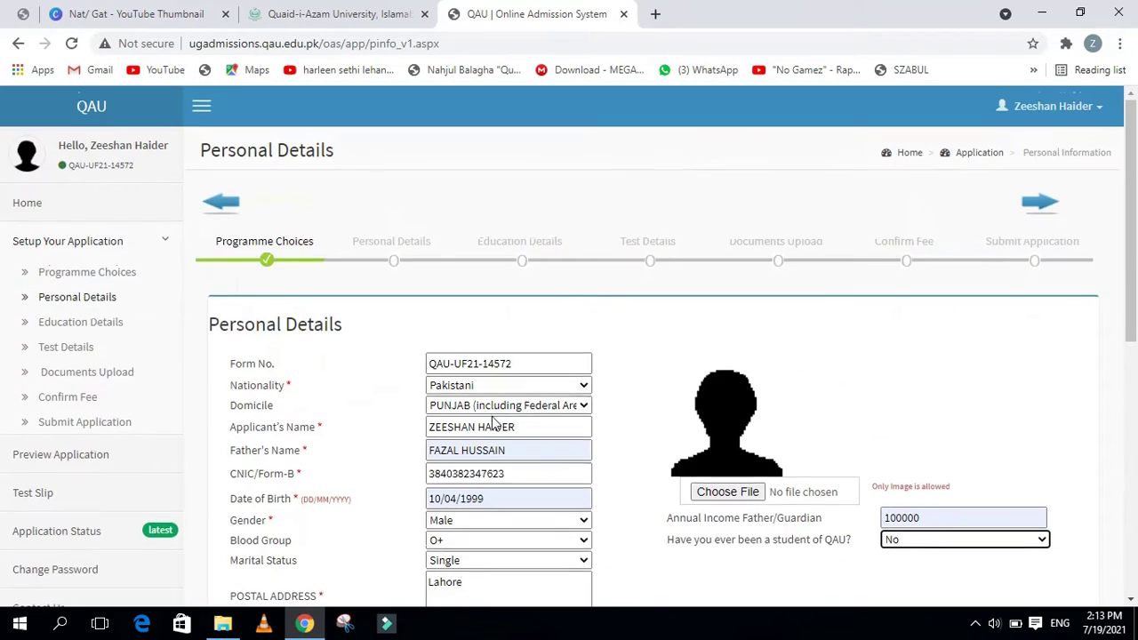
{"action": "scroll", "coordinate": [496, 425], "scroll_direction": "down", "scroll_amount": 4}
{"action": "scroll", "coordinate": [525, 400], "scroll_direction": "up", "scroll_amount": 2}
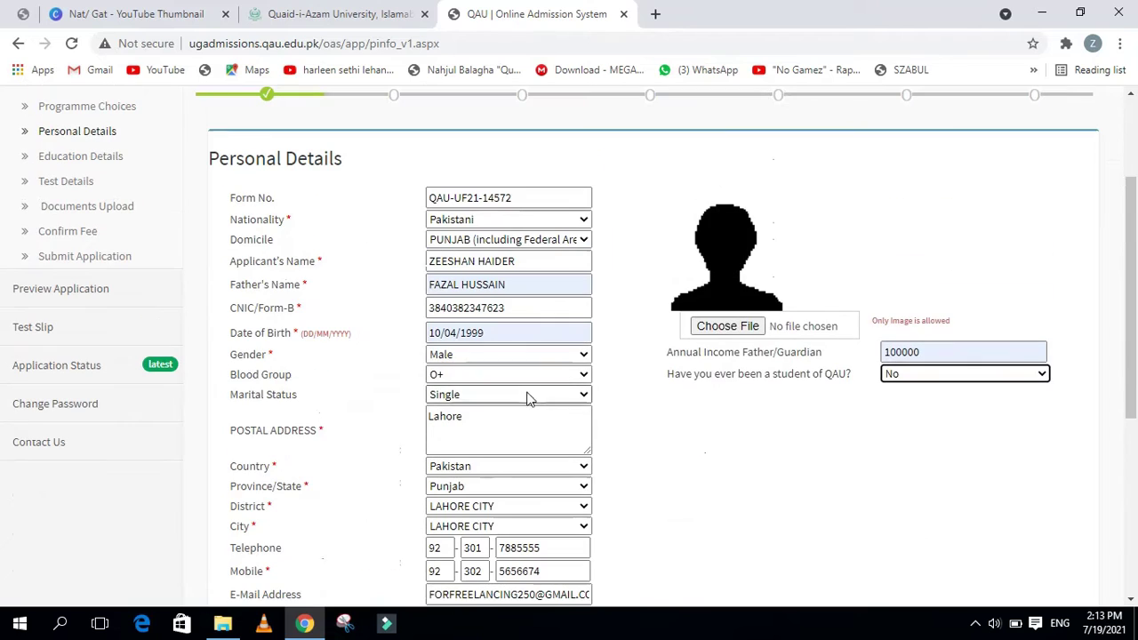
{"action": "left_click", "coordinate": [728, 326]}
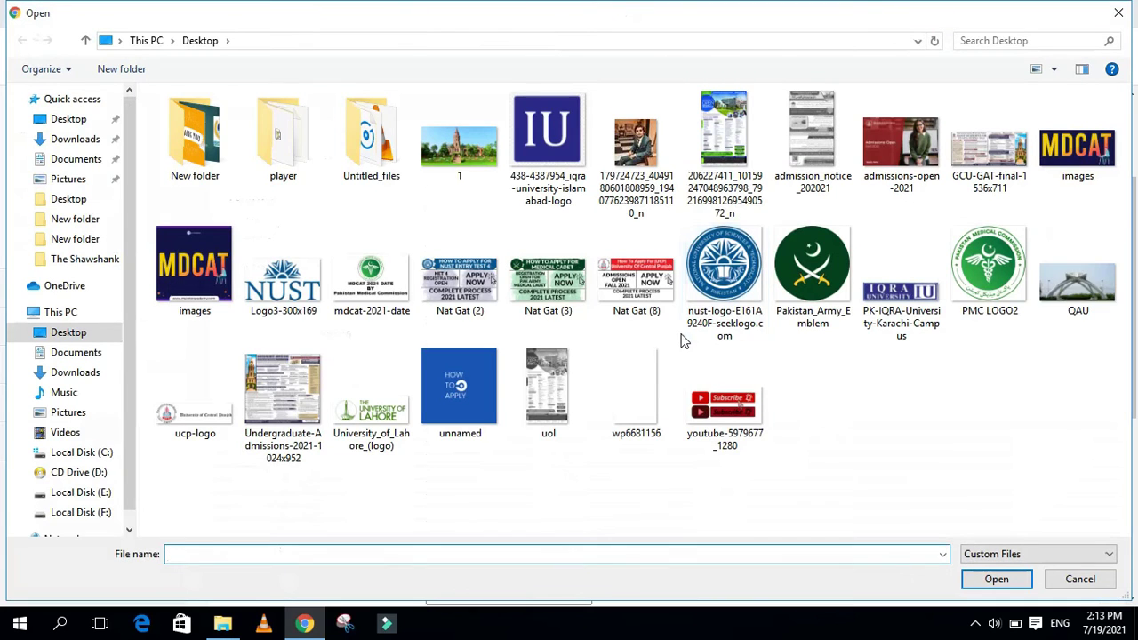
{"action": "double_click", "coordinate": [612, 221]}
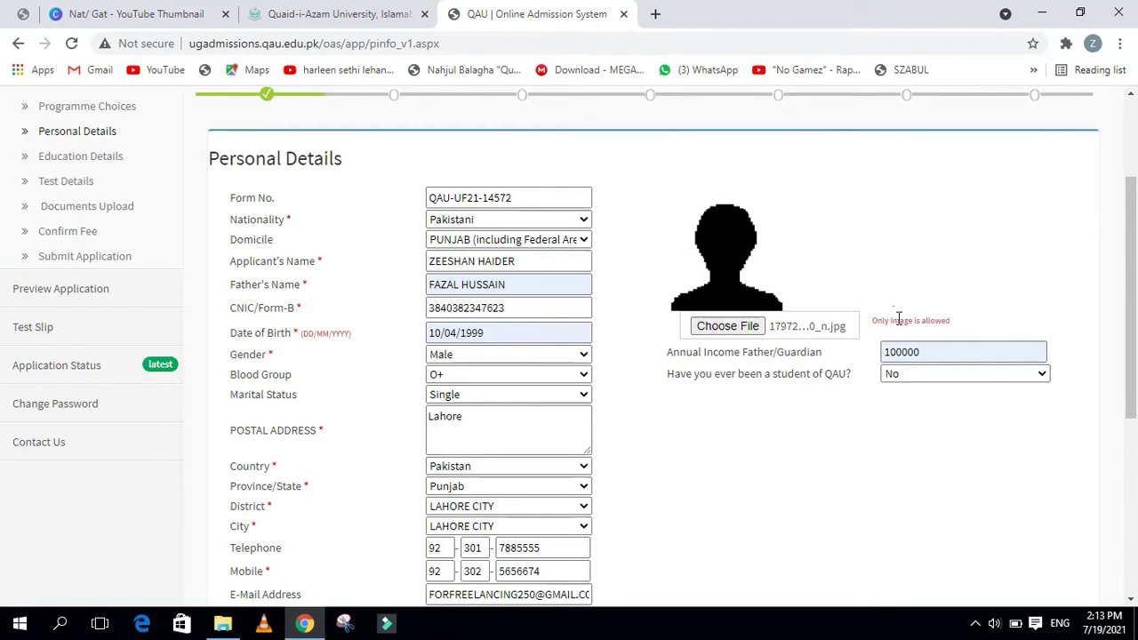
{"action": "left_click_drag", "start_coordinate": [876, 322], "coordinate": [958, 323]}
{"action": "left_click", "coordinate": [933, 323]}
{"action": "scroll", "coordinate": [841, 338], "scroll_direction": "down", "scroll_amount": 3}
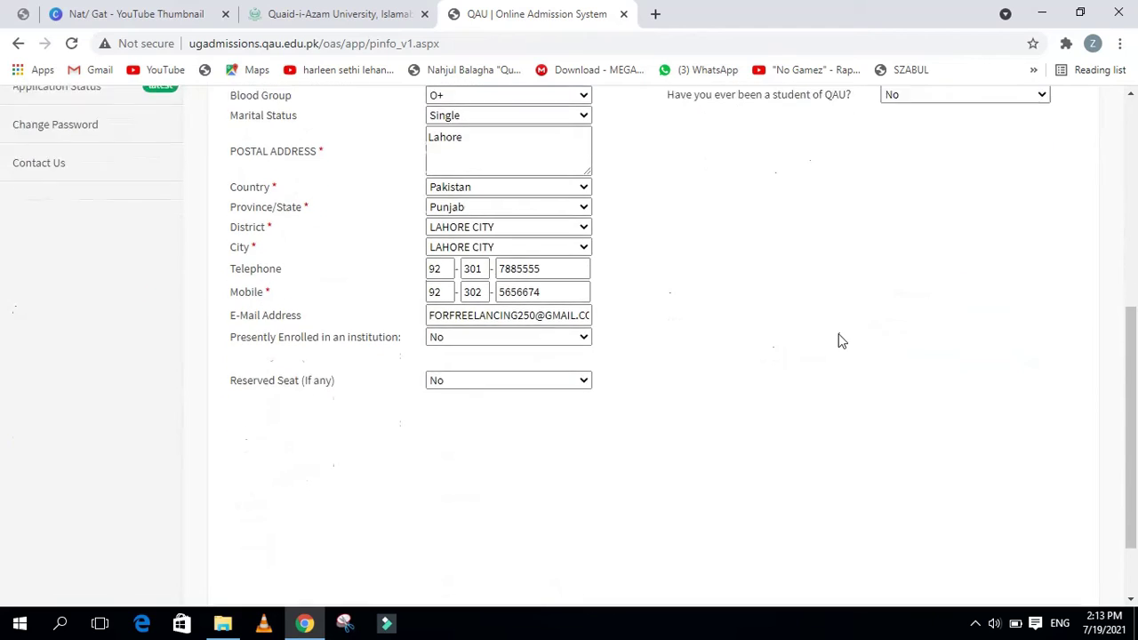
{"action": "scroll", "coordinate": [841, 341], "scroll_direction": "down", "scroll_amount": 1}
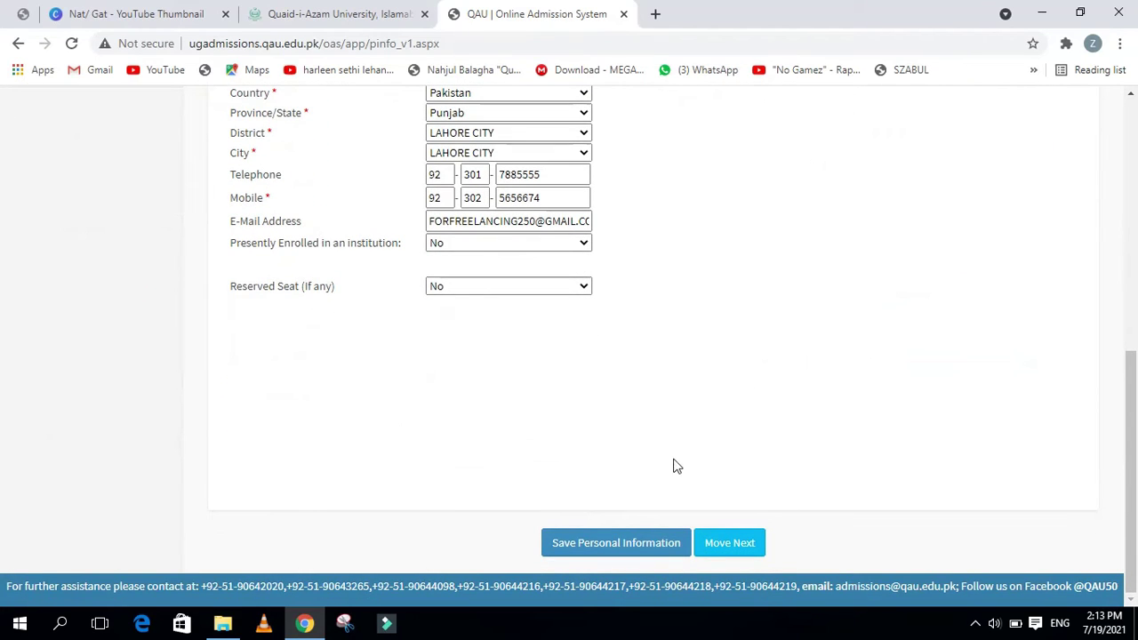
{"action": "left_click", "coordinate": [607, 556]}
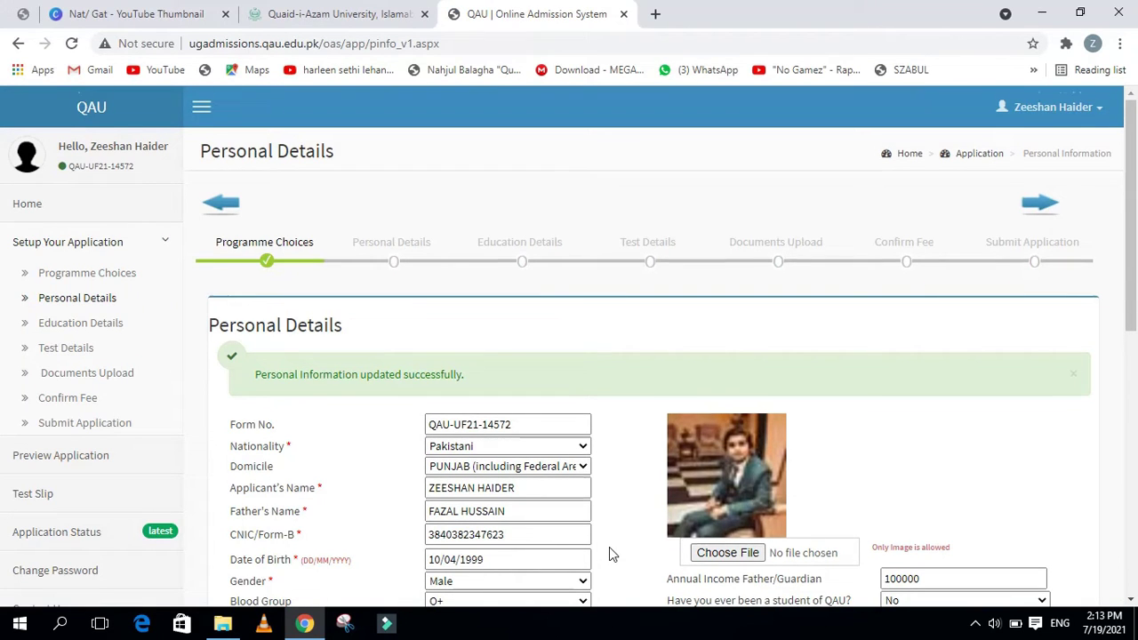
{"action": "scroll", "coordinate": [611, 553], "scroll_direction": "down", "scroll_amount": 2}
{"action": "scroll", "coordinate": [610, 554], "scroll_direction": "down", "scroll_amount": 5}
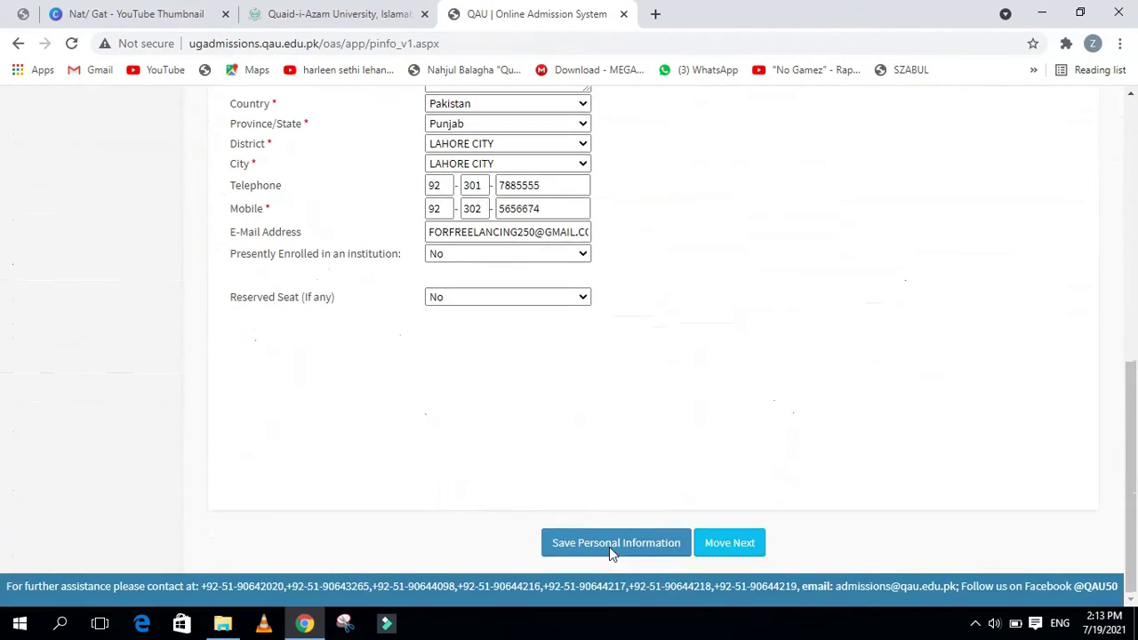
{"action": "scroll", "coordinate": [610, 553], "scroll_direction": "up", "scroll_amount": 6}
{"action": "scroll", "coordinate": [611, 553], "scroll_direction": "up", "scroll_amount": 1}
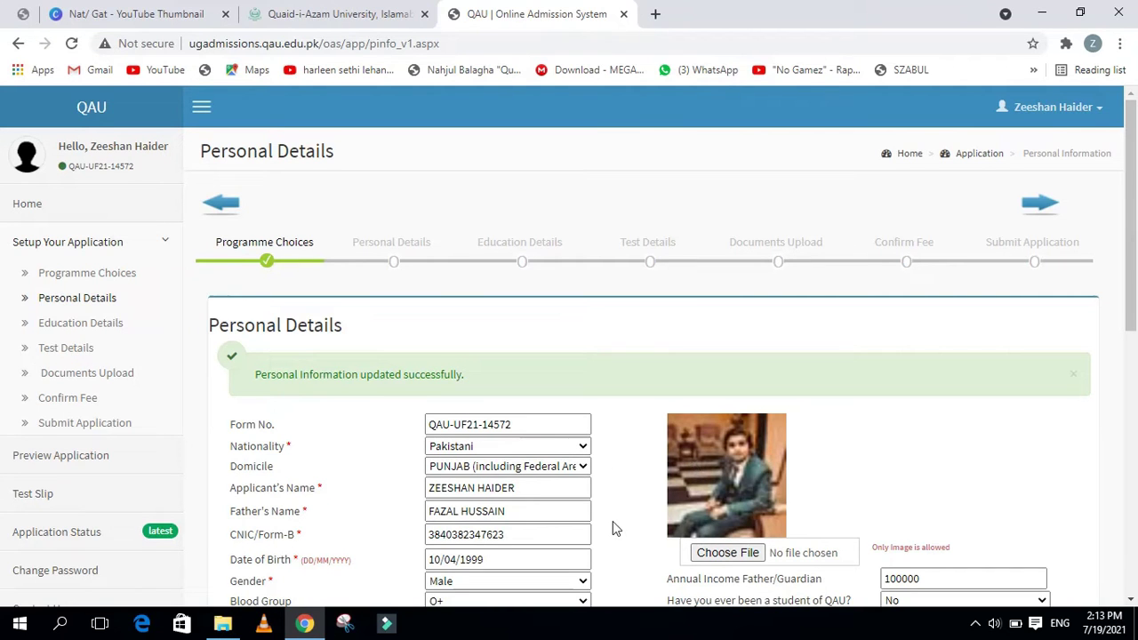
{"action": "scroll", "coordinate": [612, 521], "scroll_direction": "down", "scroll_amount": 5}
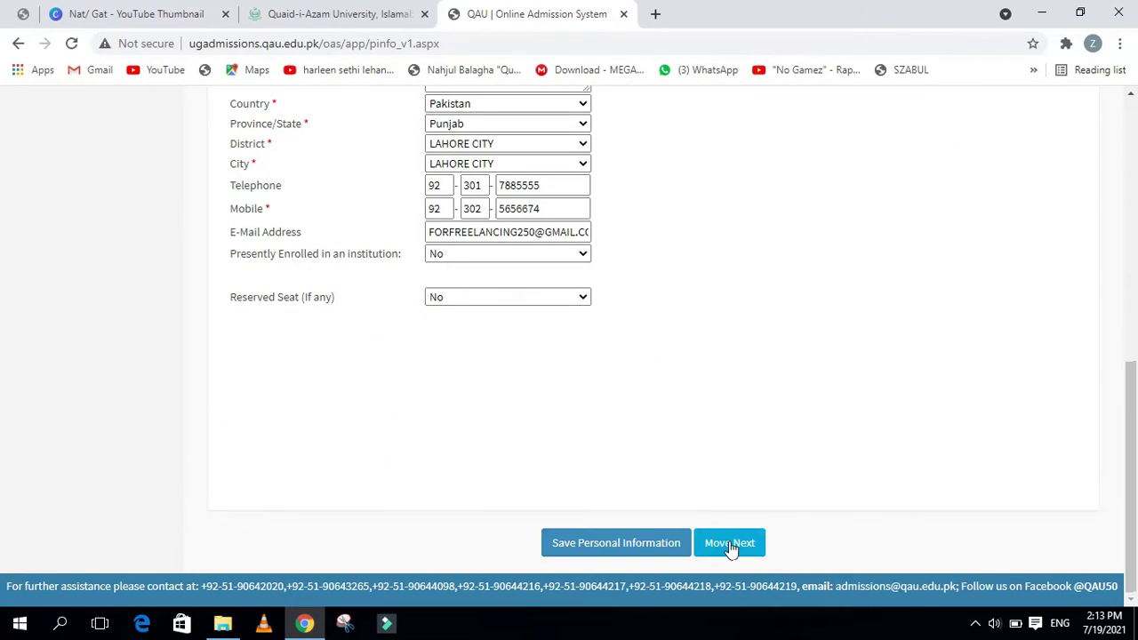
Advance to Education Details, where Matric/O-Level and HSSC/A-Level records are flagged missing
{"action": "left_click", "coordinate": [730, 545]}
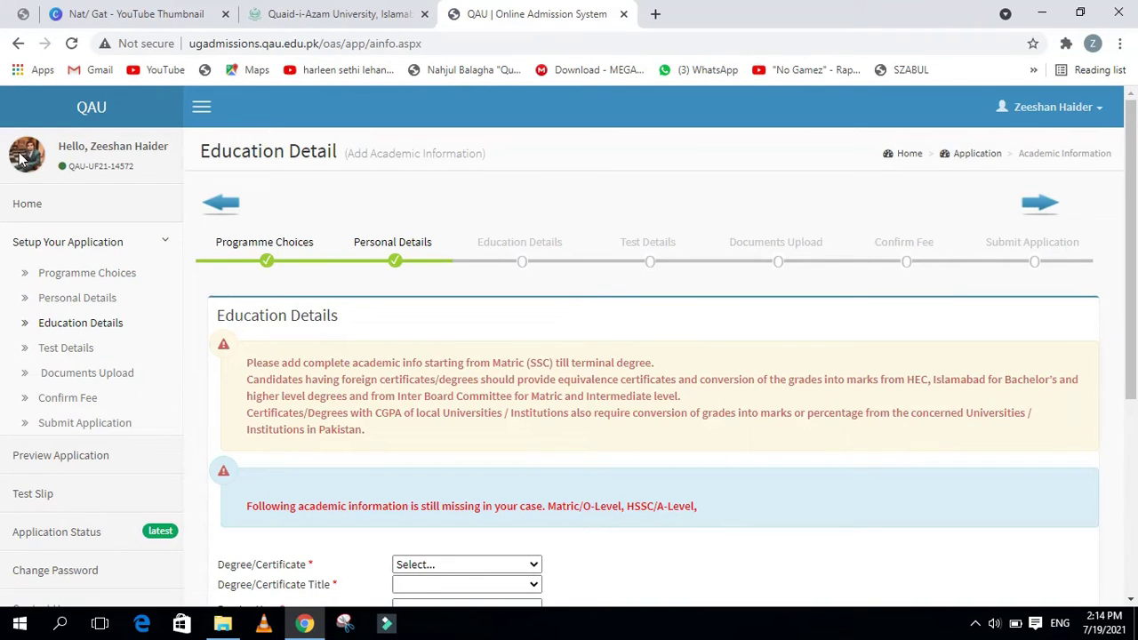
{"action": "scroll", "coordinate": [317, 425], "scroll_direction": "down", "scroll_amount": 4}
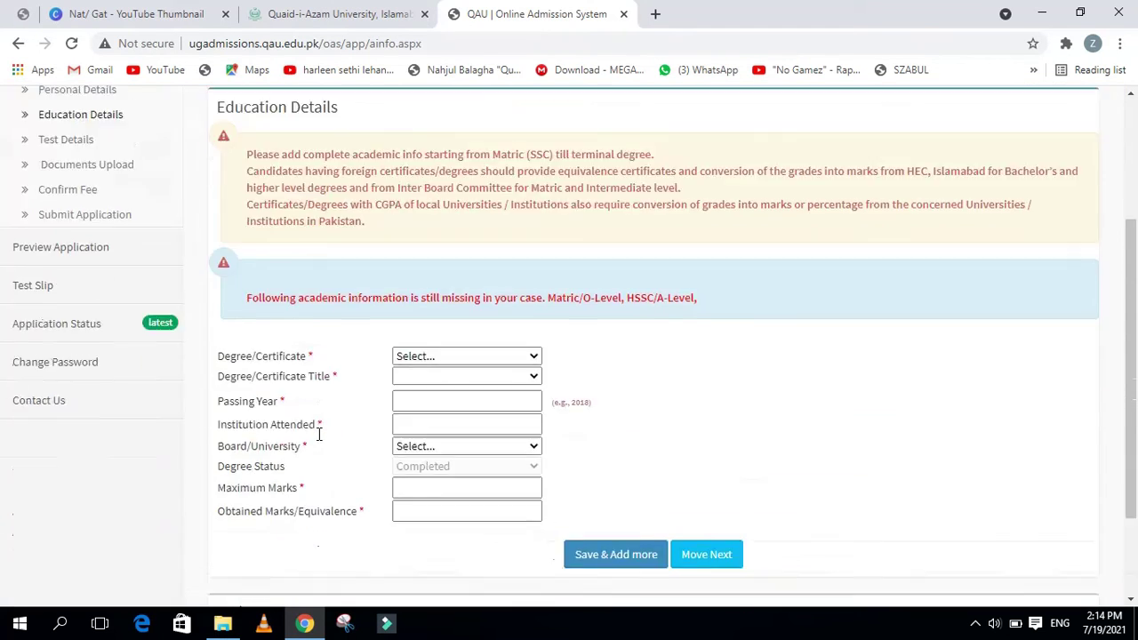
{"action": "scroll", "coordinate": [318, 434], "scroll_direction": "up", "scroll_amount": 3}
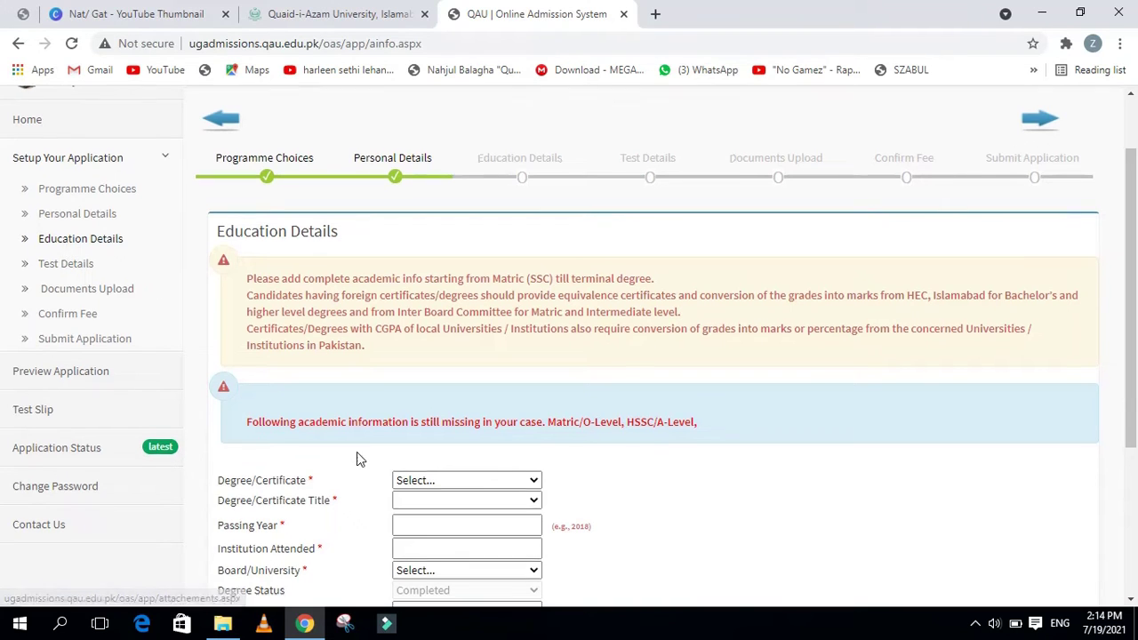
{"action": "scroll", "coordinate": [359, 460], "scroll_direction": "down", "scroll_amount": 2}
{"action": "left_click", "coordinate": [442, 317]}
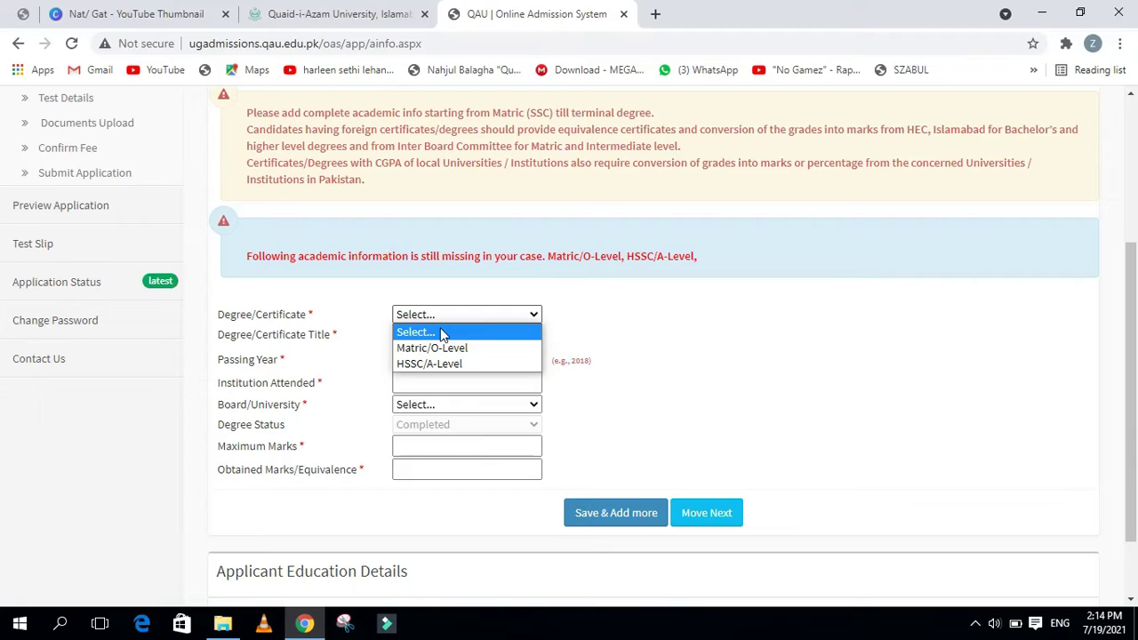
Choose Matric/O-Level, degree title Matric, passing year 2017 and institution Army Public School
{"action": "left_click", "coordinate": [433, 348]}
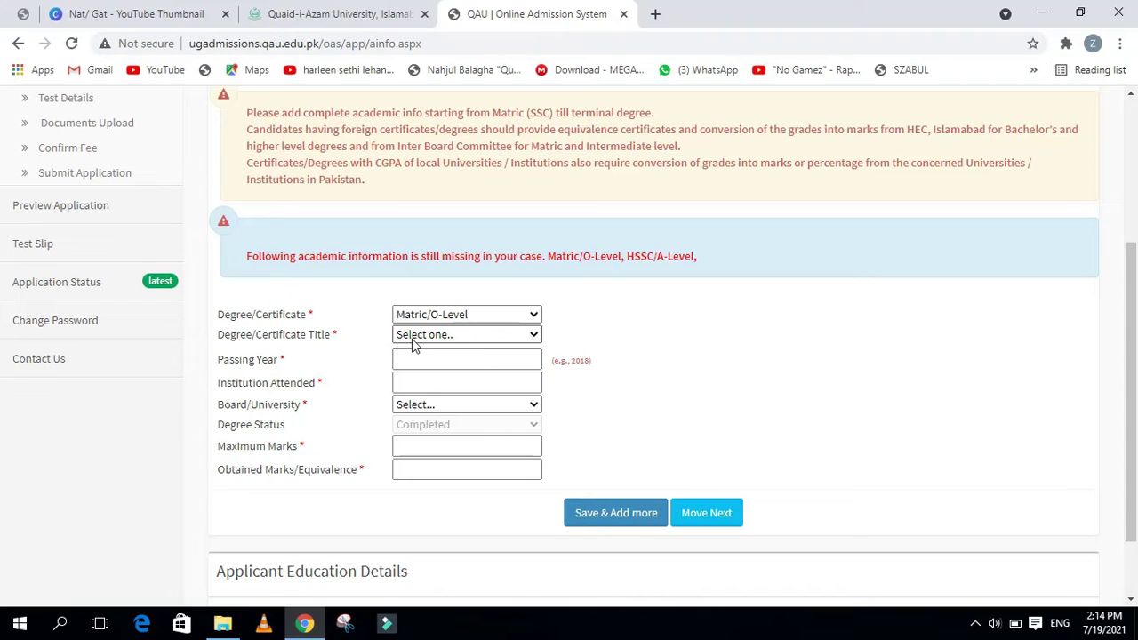
{"action": "left_click", "coordinate": [437, 336]}
{"action": "left_click", "coordinate": [425, 365]}
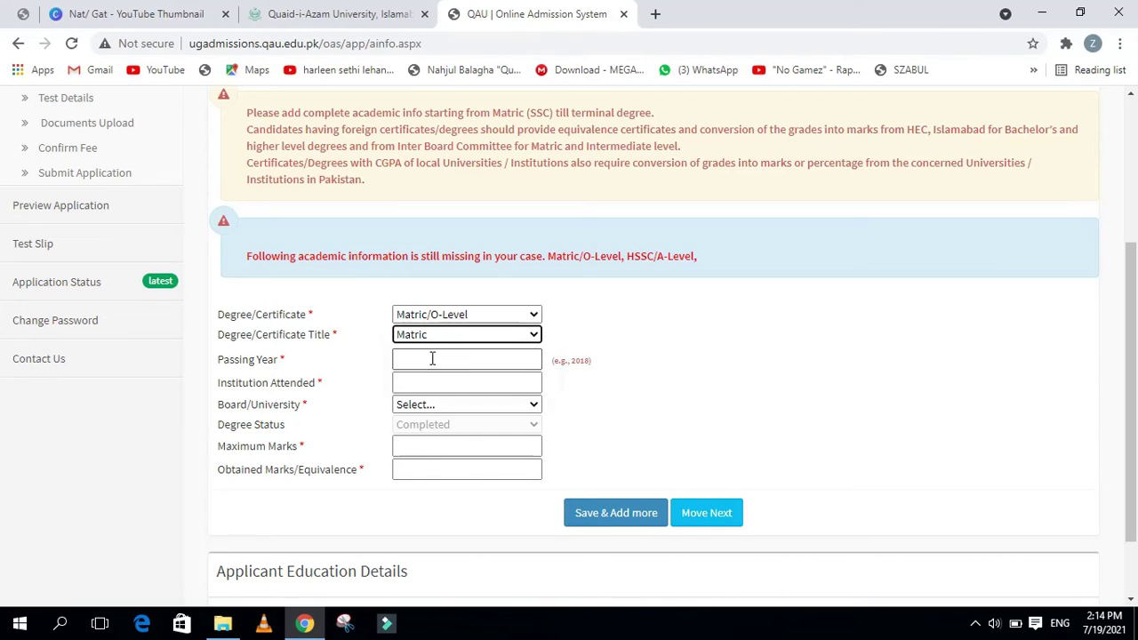
{"action": "left_click", "coordinate": [432, 359]}
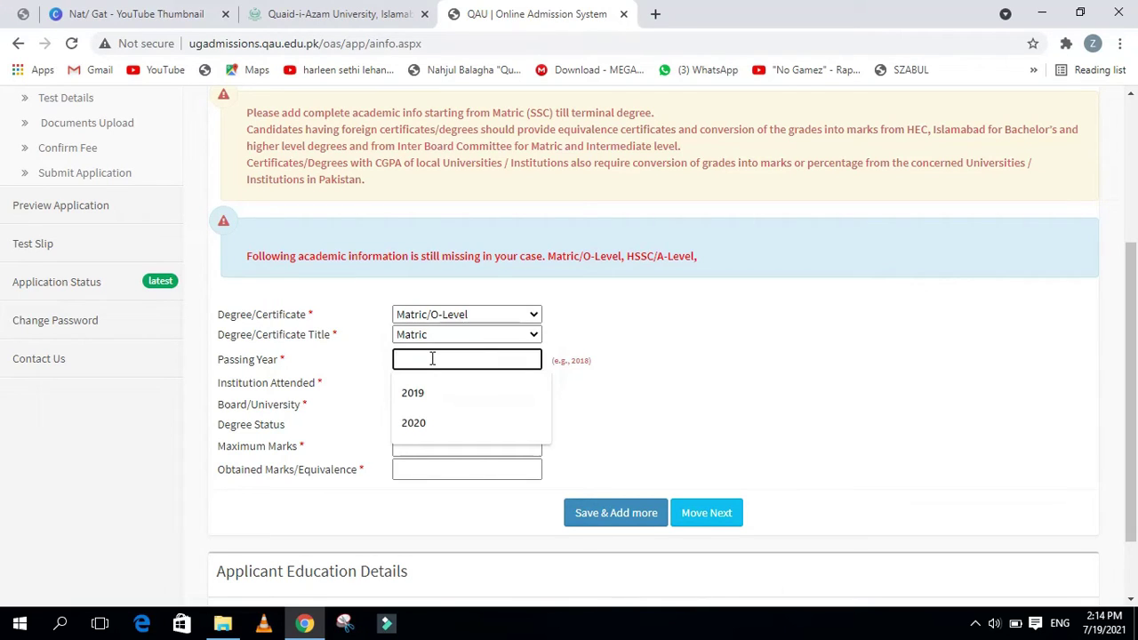
{"action": "type", "text": "2017"}
{"action": "left_click", "coordinate": [431, 389]}
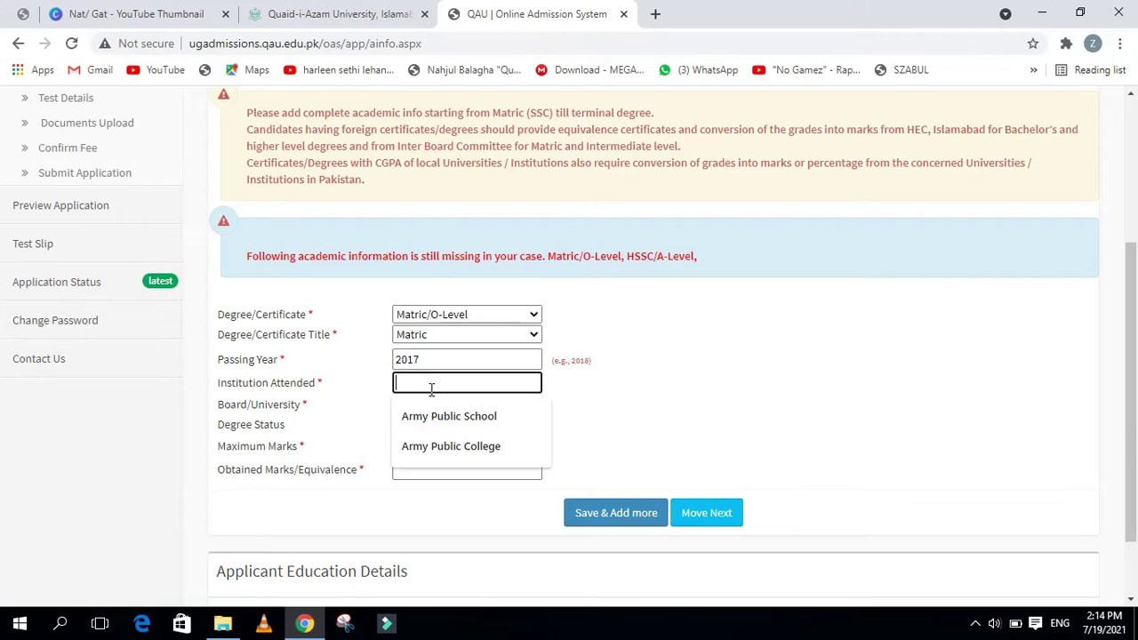
{"action": "left_click", "coordinate": [449, 417]}
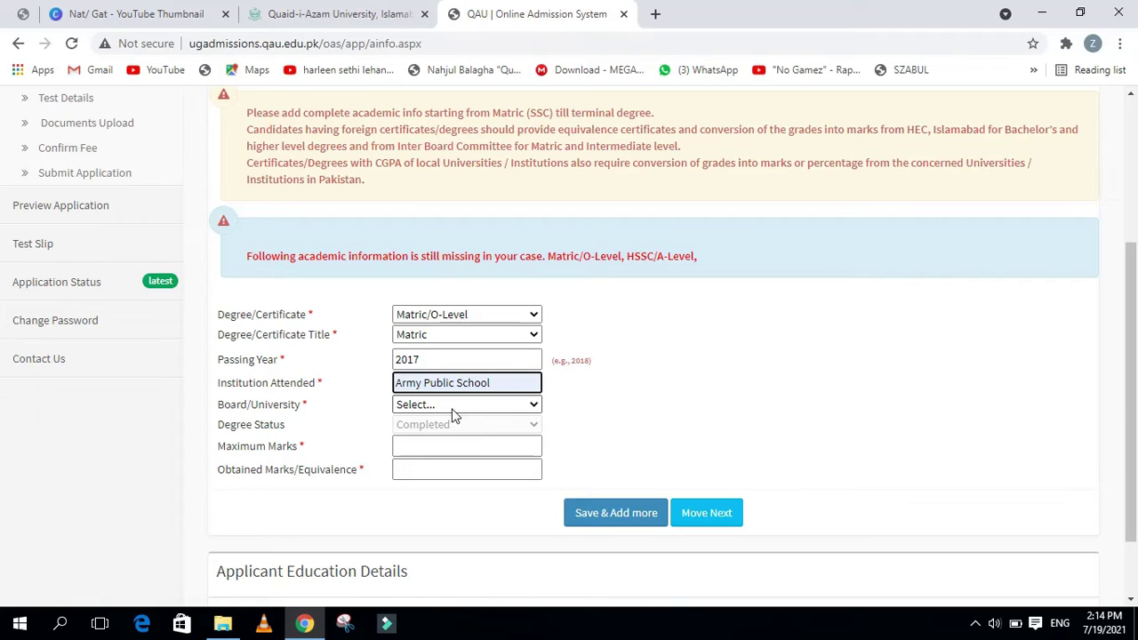
Select Federal Board and enter 1010 obtained out of 1100 maximum marks
{"action": "left_click", "coordinate": [454, 413]}
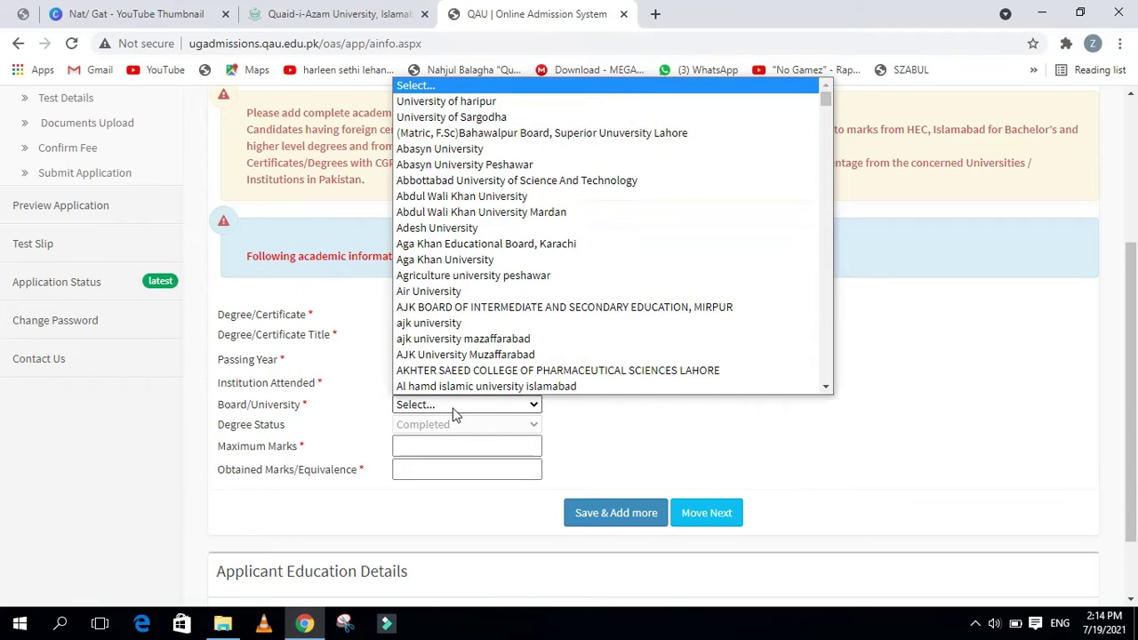
{"action": "key", "text": "f"}
{"action": "key", "text": "f"}
{"action": "key", "text": "f"}
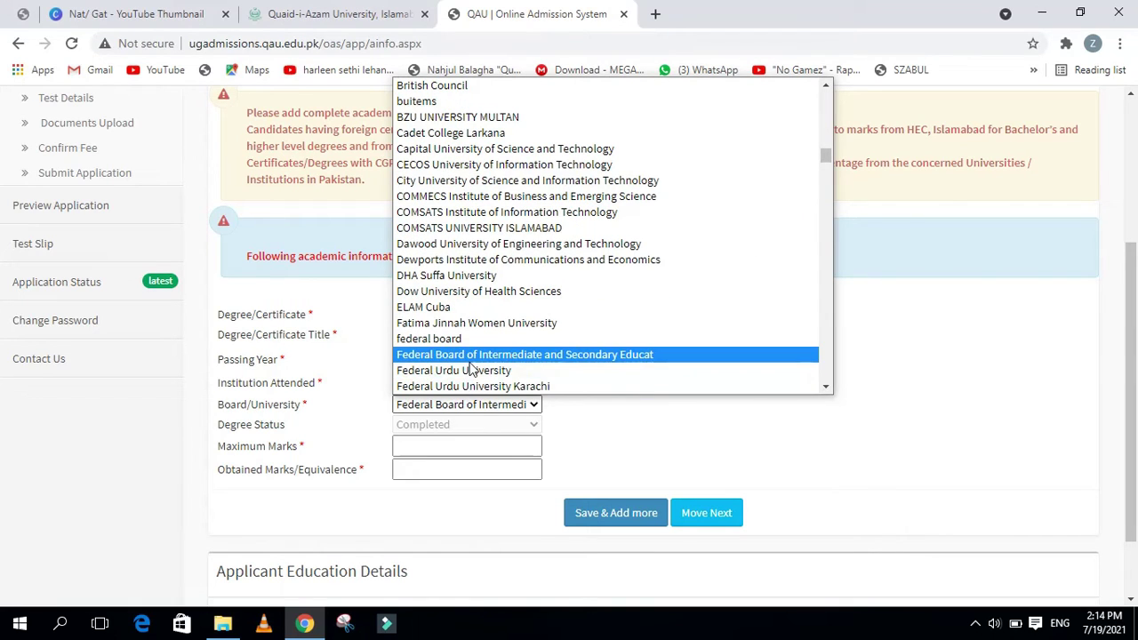
{"action": "left_click", "coordinate": [471, 361]}
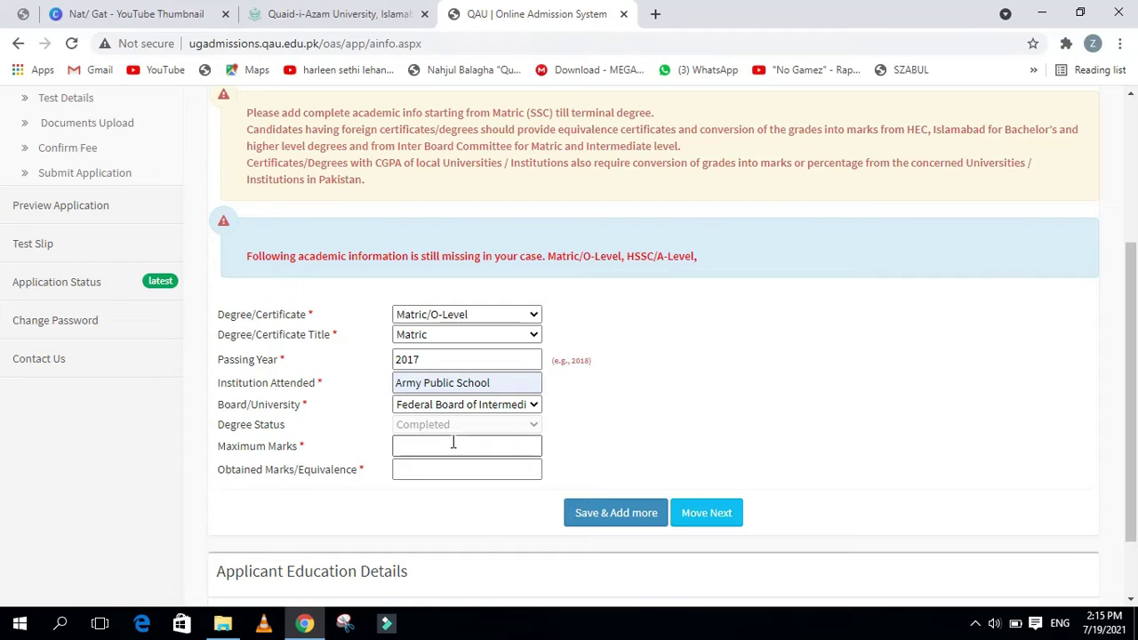
{"action": "left_click", "coordinate": [453, 444]}
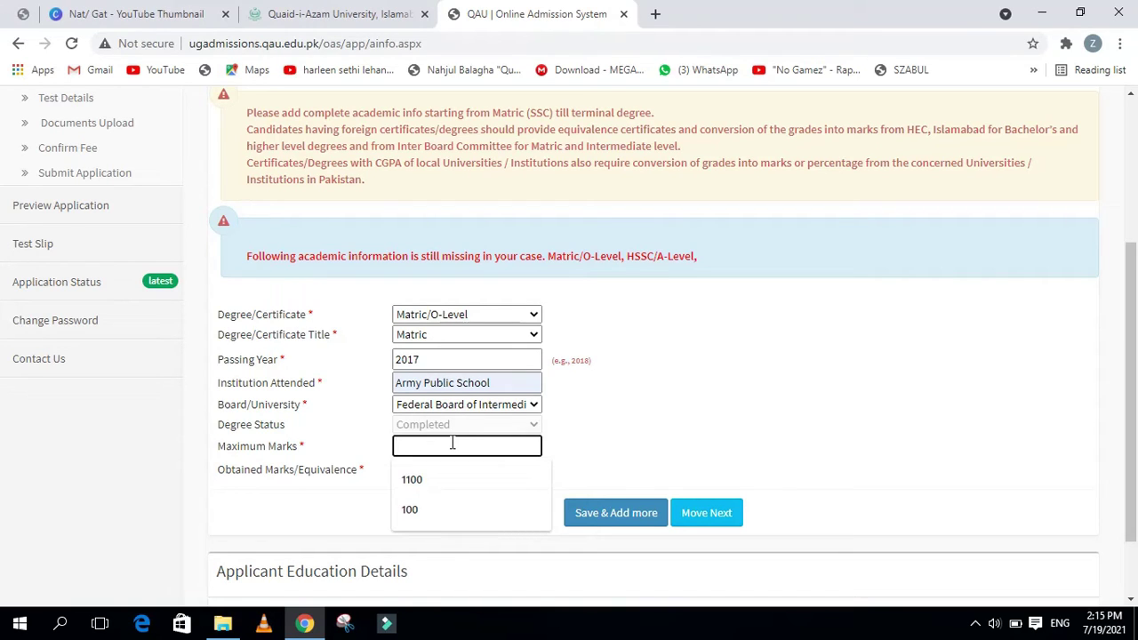
{"action": "left_click", "coordinate": [443, 473]}
{"action": "left_click", "coordinate": [435, 470]}
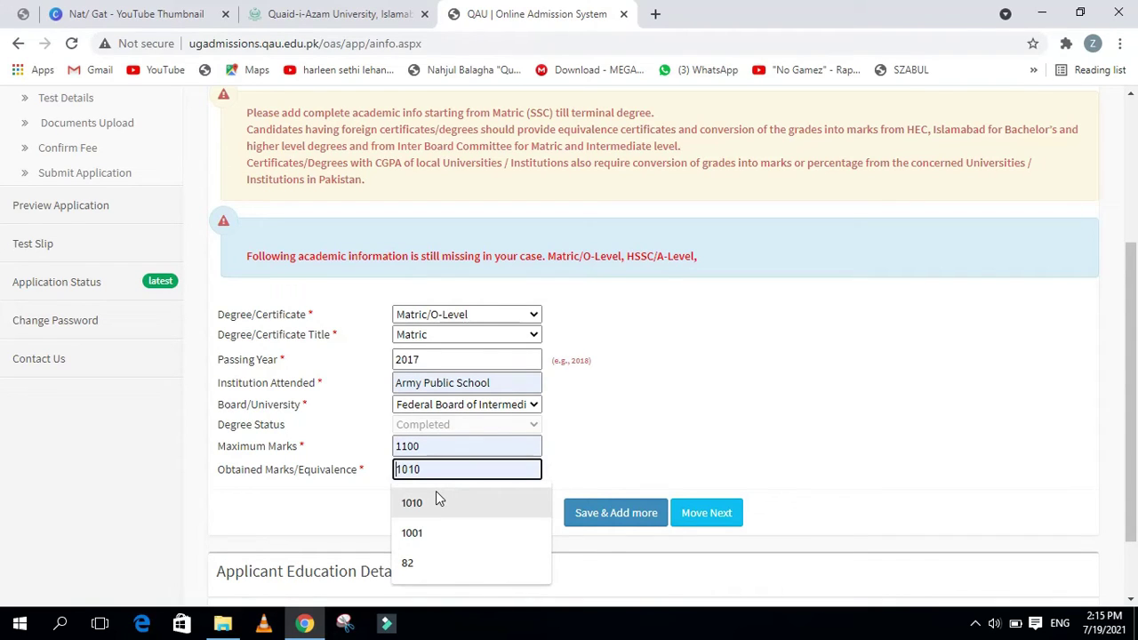
{"action": "left_click", "coordinate": [435, 495]}
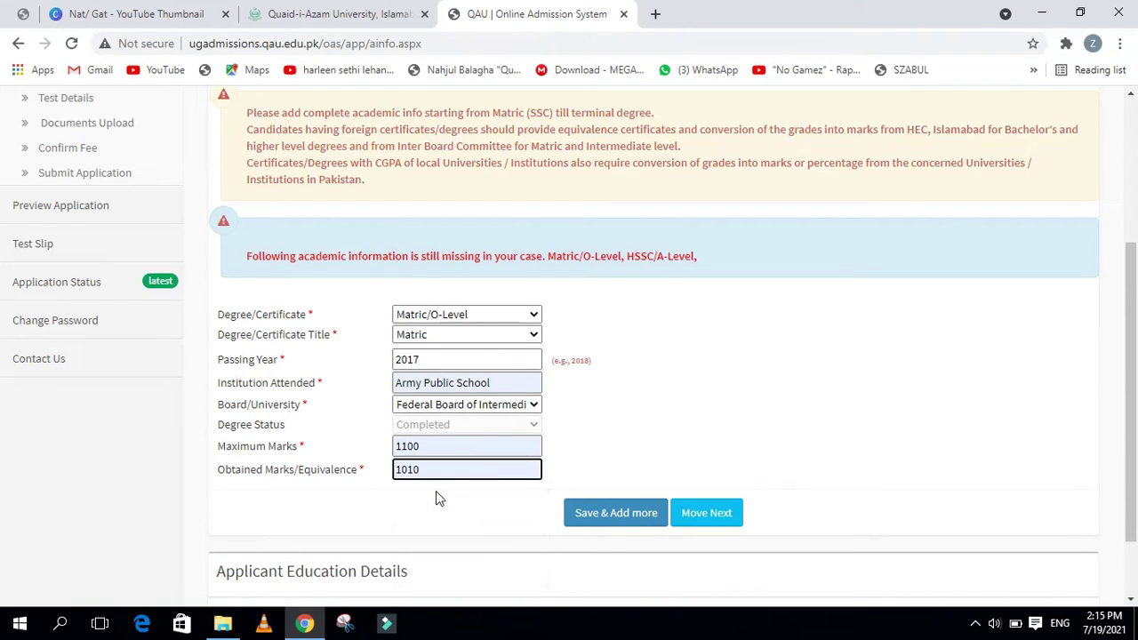
{"action": "scroll", "coordinate": [435, 498], "scroll_direction": "down", "scroll_amount": 1}
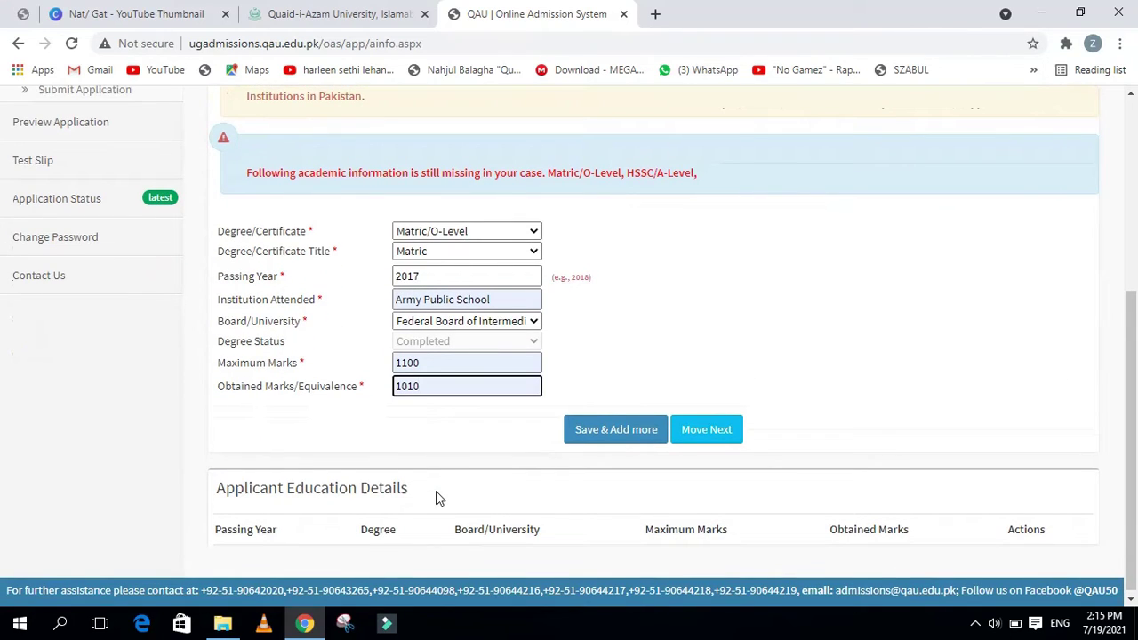
Save the Matric record and confirm it lists 2017, Federal Board, 1010/1100
{"action": "left_click", "coordinate": [633, 442]}
{"action": "scroll", "coordinate": [619, 471], "scroll_direction": "down", "scroll_amount": 2}
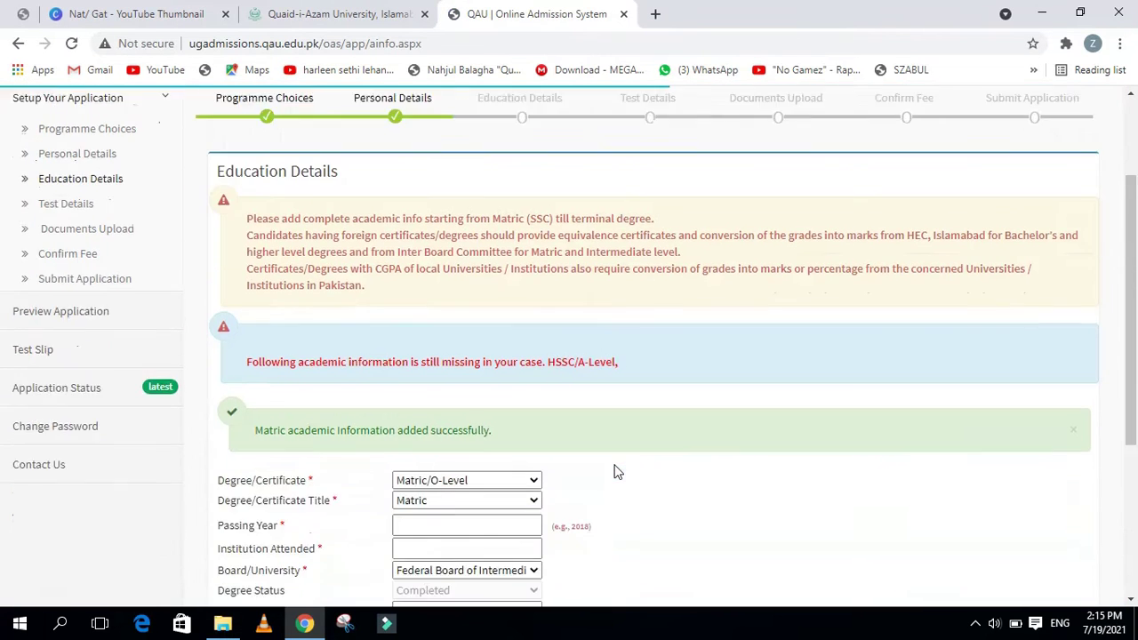
{"action": "scroll", "coordinate": [618, 471], "scroll_direction": "down", "scroll_amount": 3}
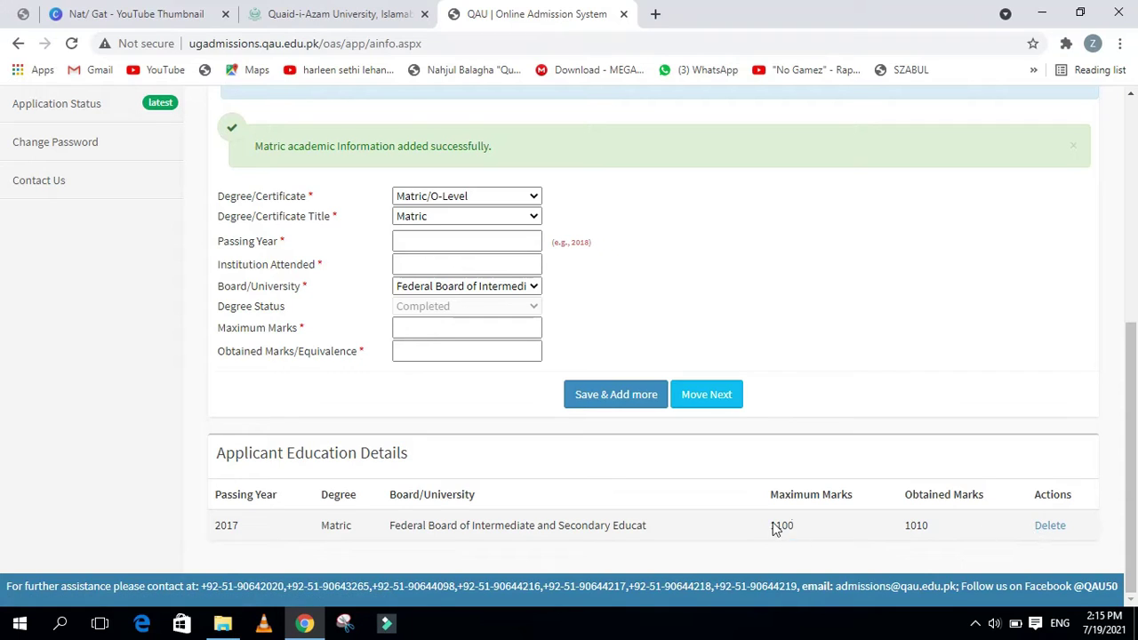
{"action": "left_click", "coordinate": [423, 199]}
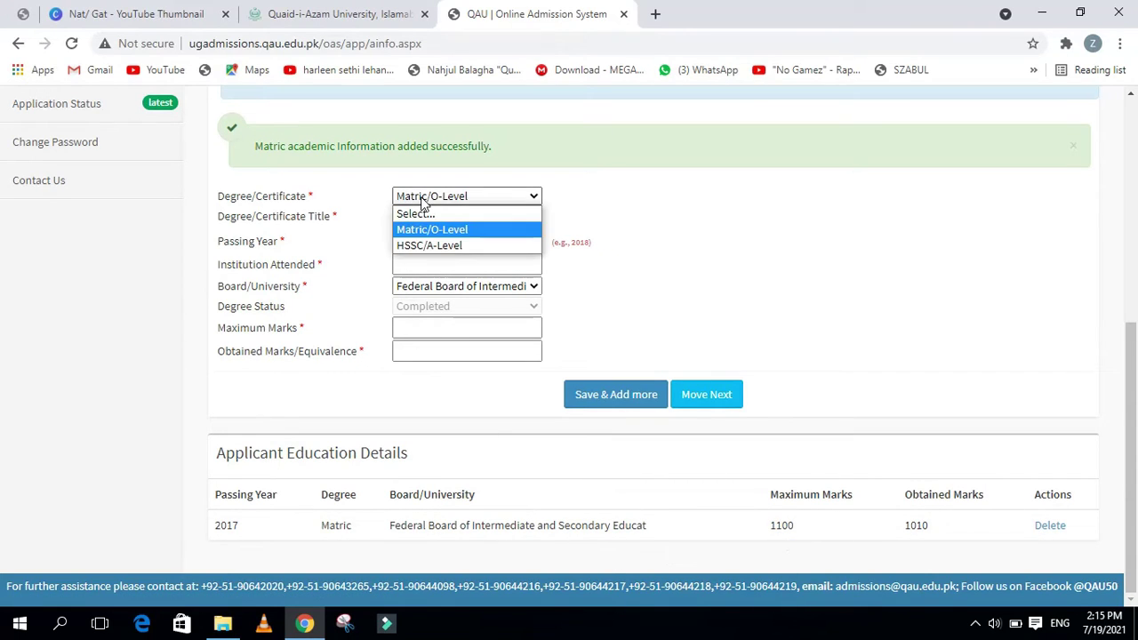
Choose HSSC/A-Level F.Sc (Pre-Engineering) with Math and Physics, 2020, Army Public College
{"action": "left_click", "coordinate": [447, 246]}
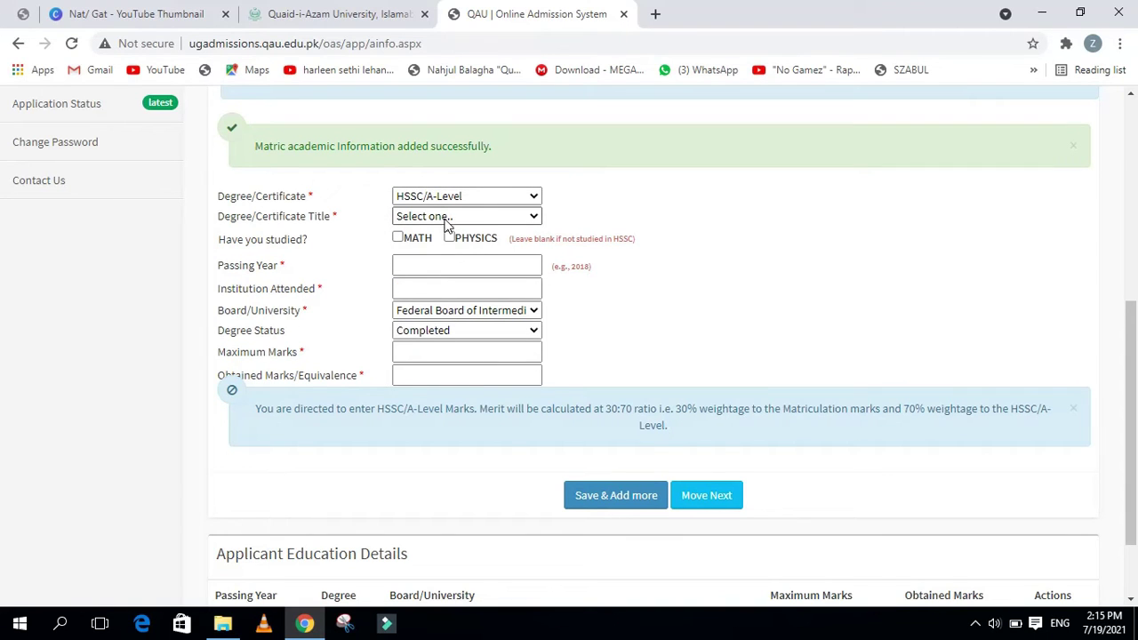
{"action": "left_click", "coordinate": [447, 225]}
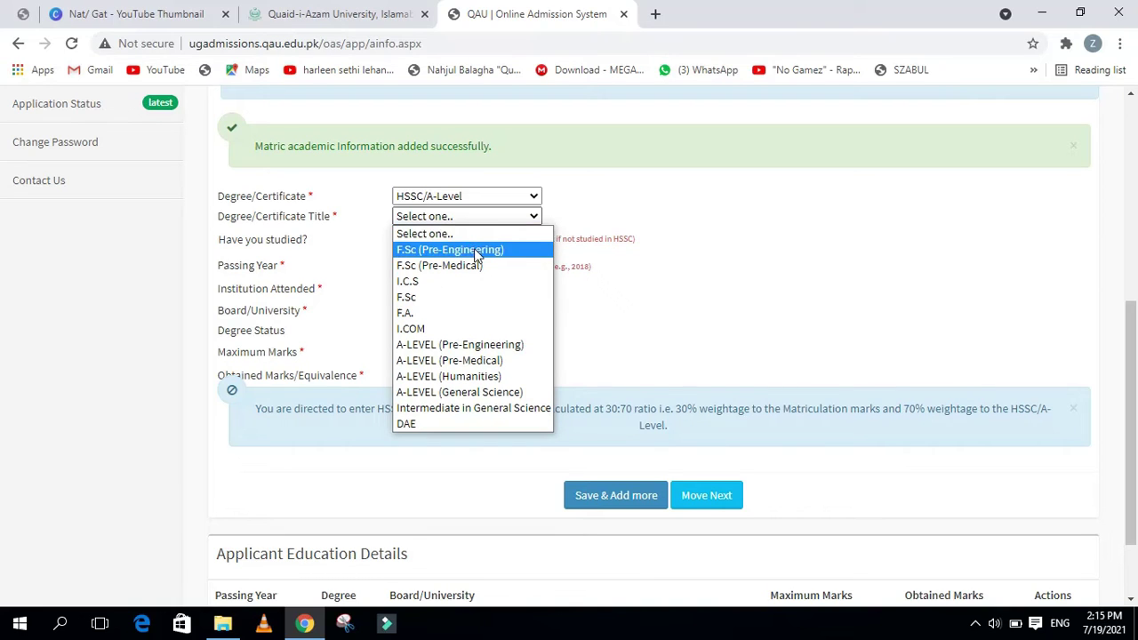
{"action": "left_click", "coordinate": [473, 249]}
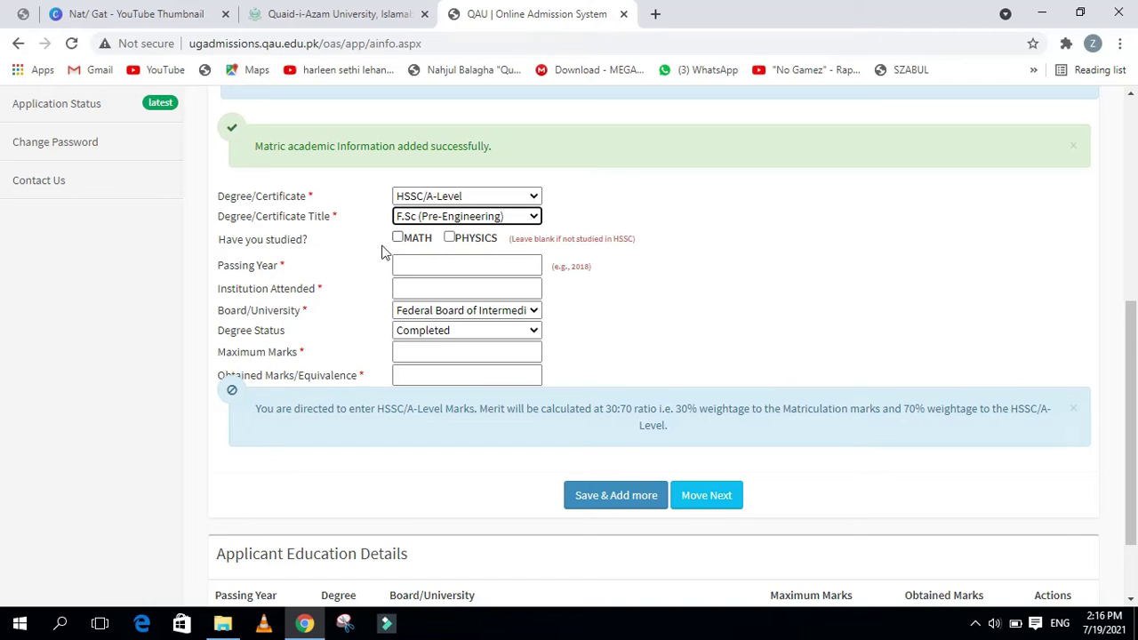
{"action": "left_click", "coordinate": [398, 238]}
{"action": "left_click", "coordinate": [450, 238]}
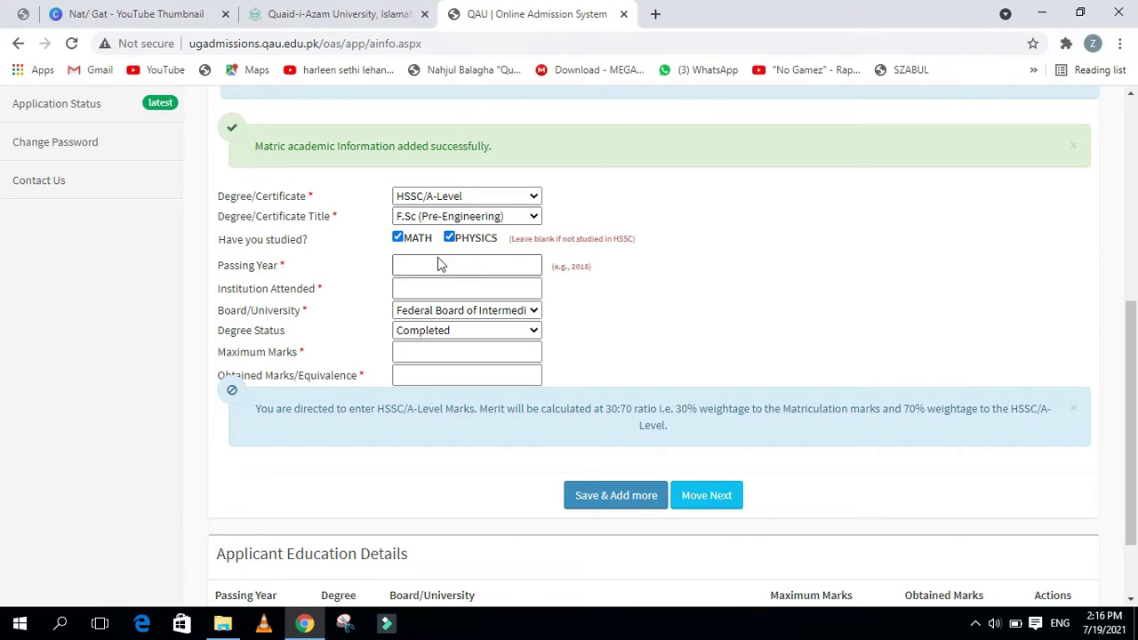
{"action": "left_click", "coordinate": [437, 262]}
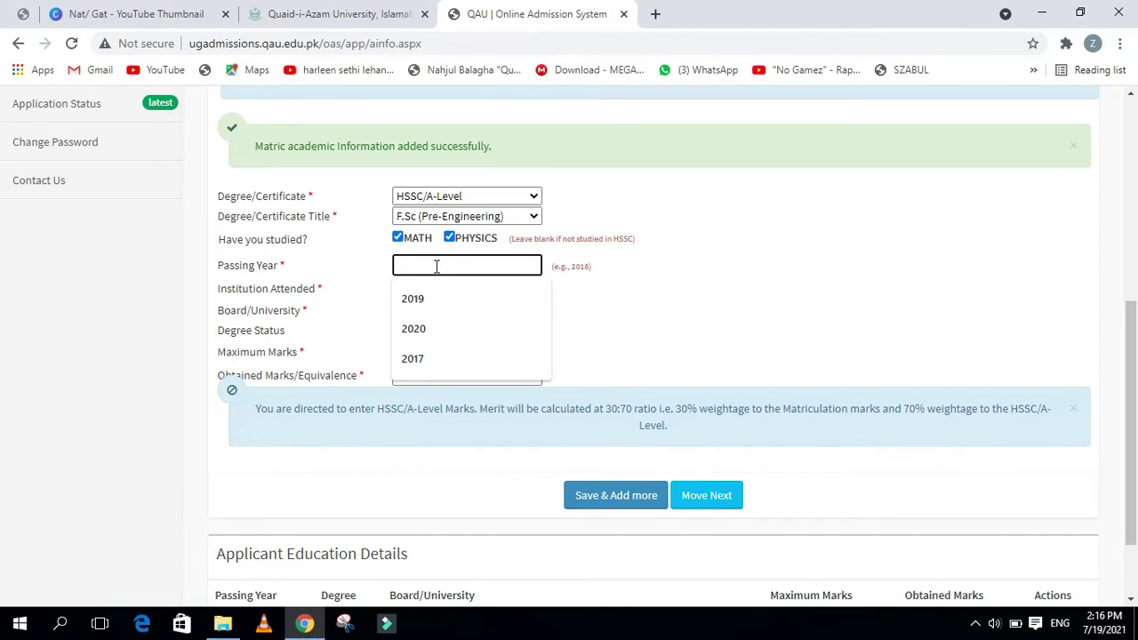
{"action": "left_click", "coordinate": [430, 329]}
{"action": "left_click", "coordinate": [435, 290]}
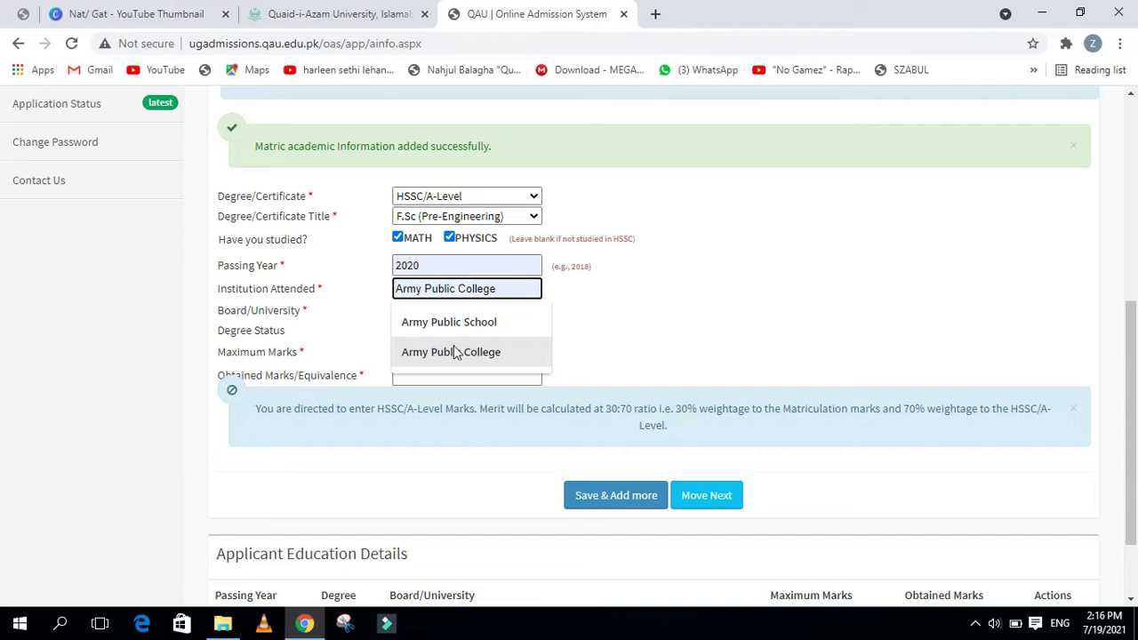
{"action": "left_click", "coordinate": [453, 351]}
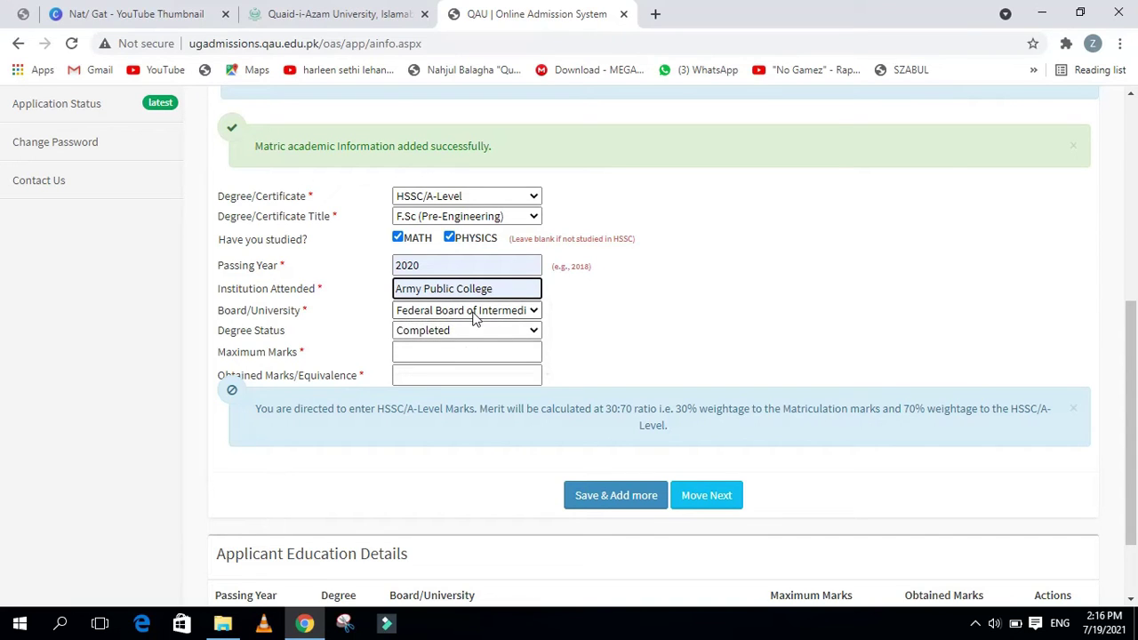
Keep degree status Completed and enter 1001 obtained out of 1100 maximum marks
{"action": "left_click", "coordinate": [475, 318]}
{"action": "left_click", "coordinate": [475, 318]}
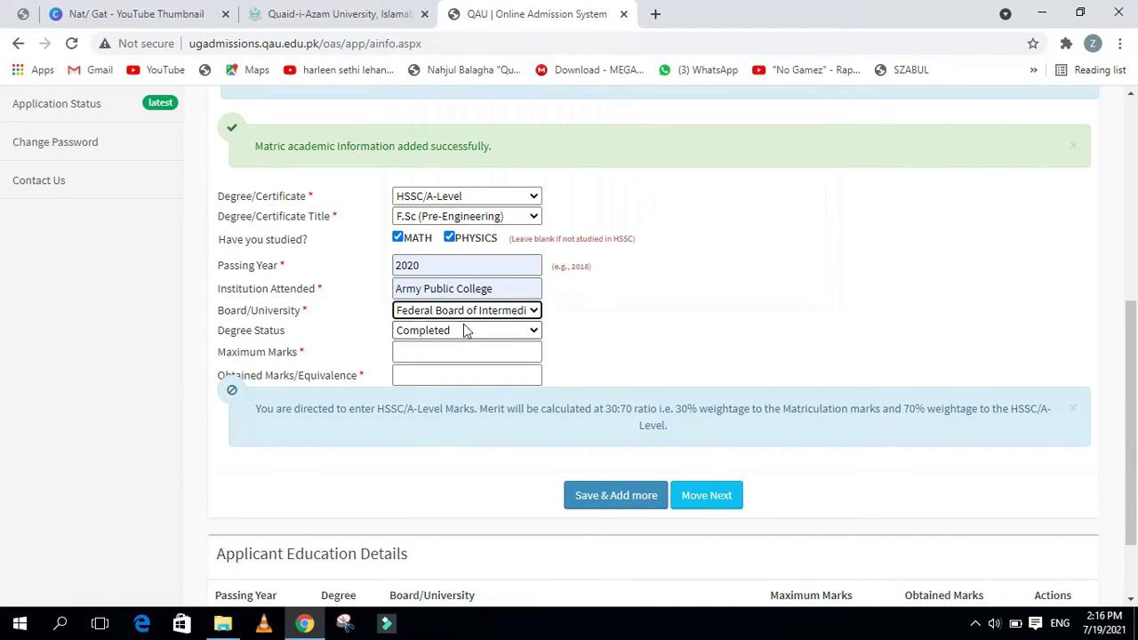
{"action": "left_click", "coordinate": [462, 332]}
{"action": "left_click", "coordinate": [463, 332]}
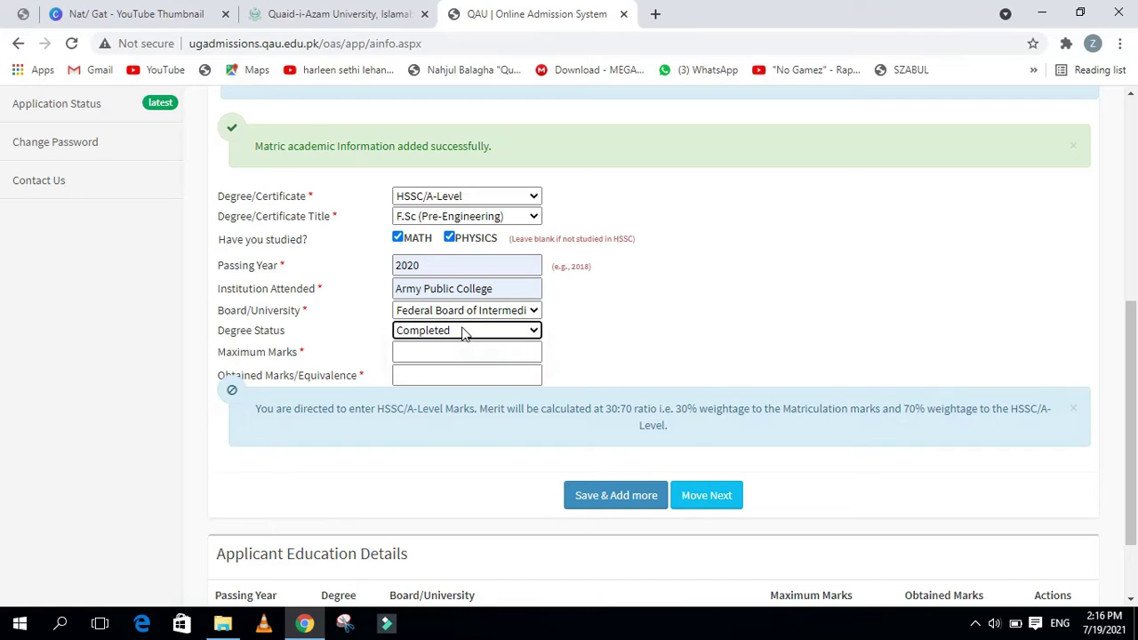
{"action": "left_click", "coordinate": [463, 332]}
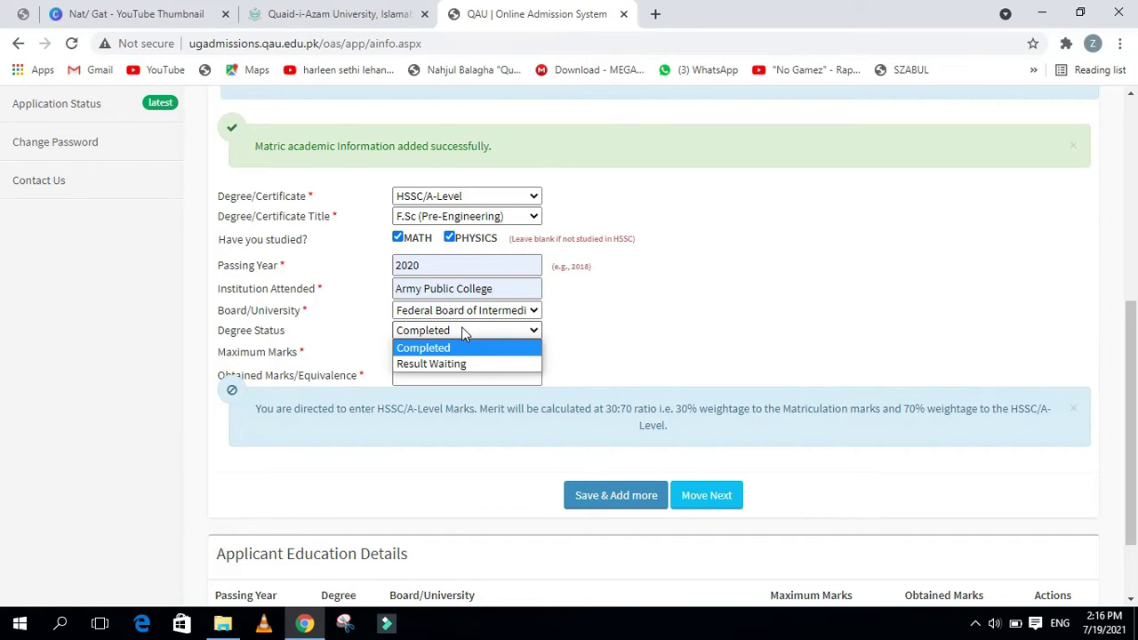
{"action": "left_click", "coordinate": [463, 332]}
{"action": "left_click", "coordinate": [447, 350]}
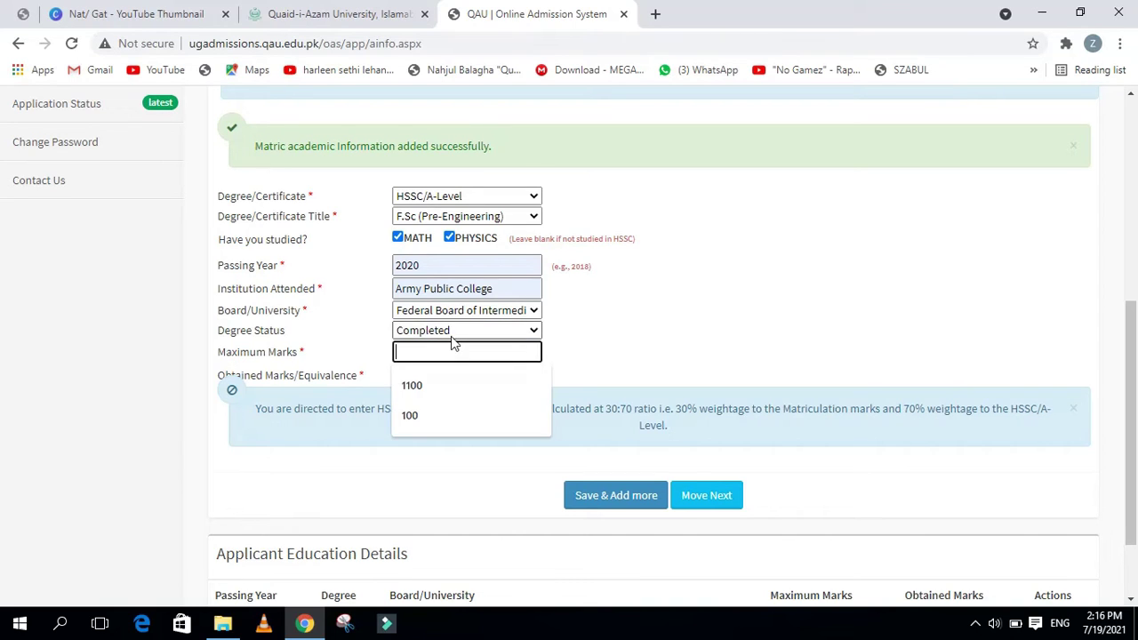
{"action": "left_click", "coordinate": [452, 334]}
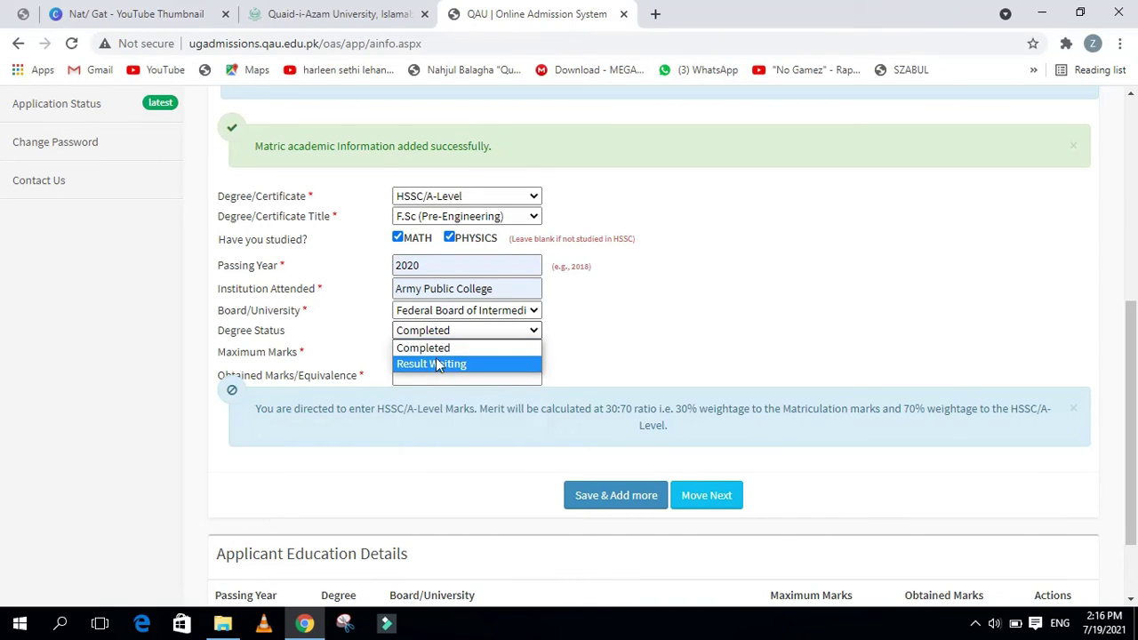
{"action": "left_click", "coordinate": [453, 334]}
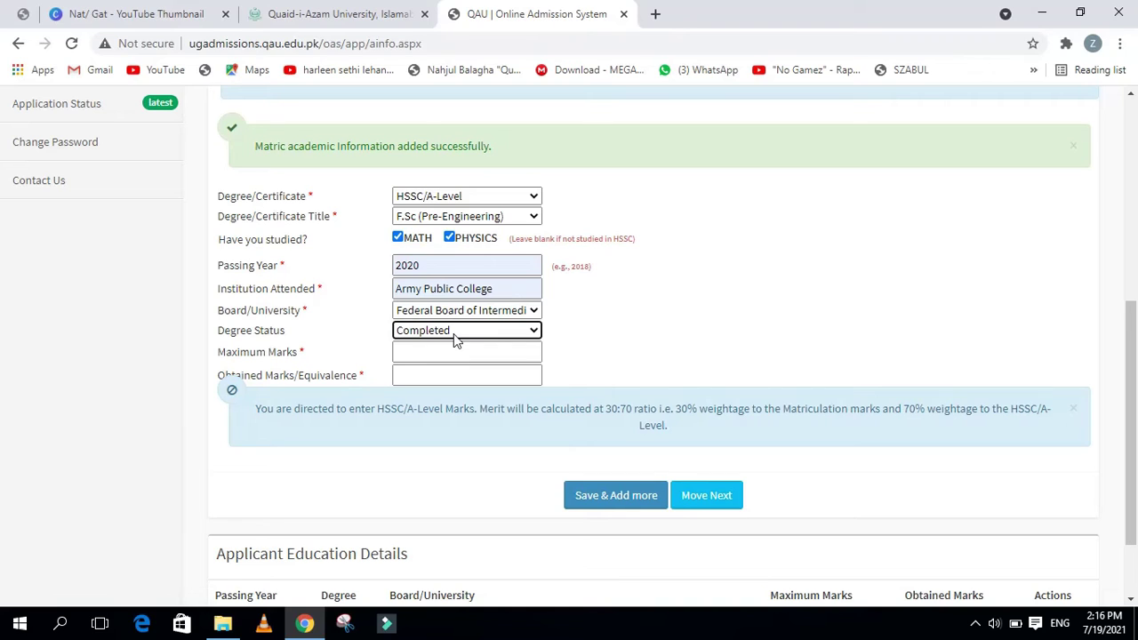
{"action": "left_click", "coordinate": [453, 336]}
{"action": "left_click", "coordinate": [444, 347]}
{"action": "left_click", "coordinate": [442, 352]}
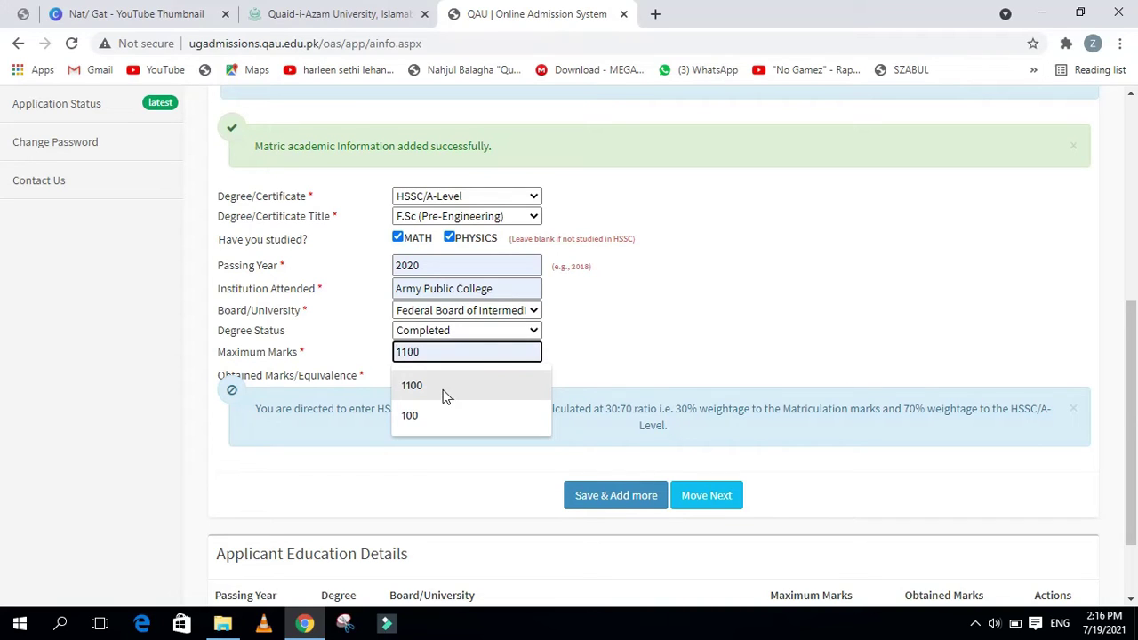
{"action": "left_click", "coordinate": [443, 389]}
{"action": "left_click", "coordinate": [442, 374]}
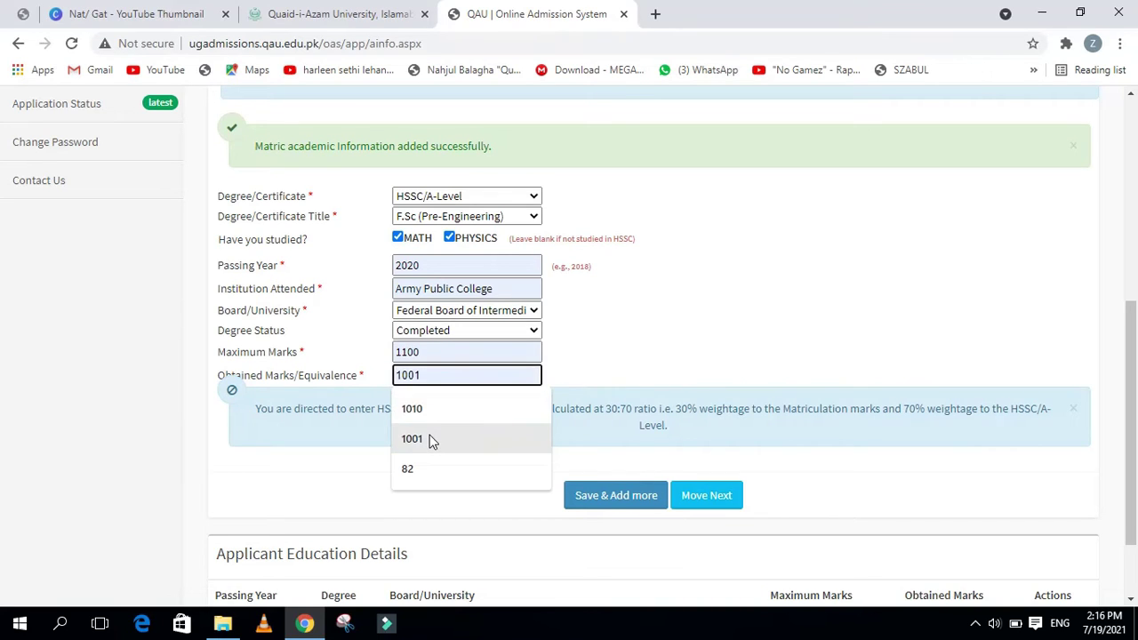
{"action": "left_click", "coordinate": [431, 441]}
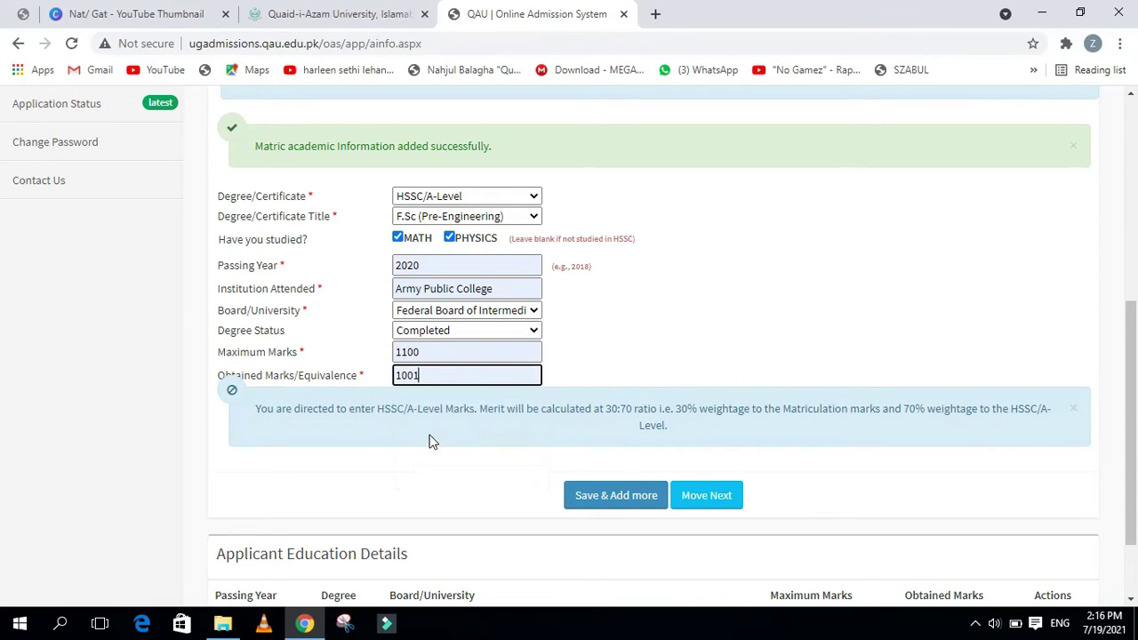
Save the F.Sc record and continue to the Test Details step
{"action": "left_click", "coordinate": [631, 508]}
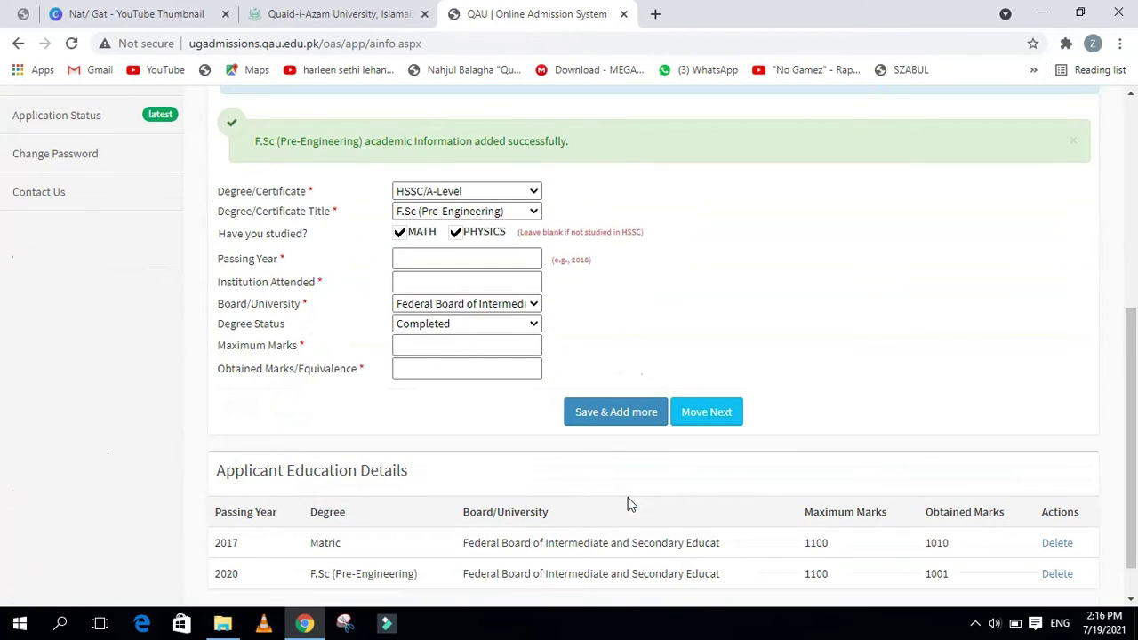
{"action": "scroll", "coordinate": [628, 497], "scroll_direction": "down", "scroll_amount": 1}
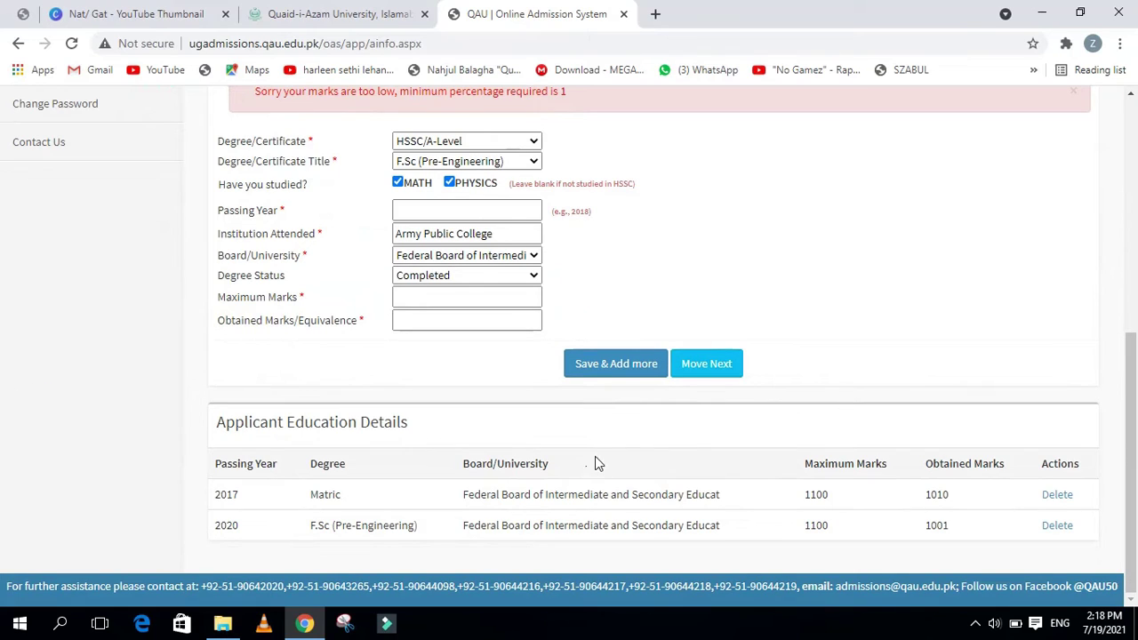
{"action": "left_click", "coordinate": [701, 384]}
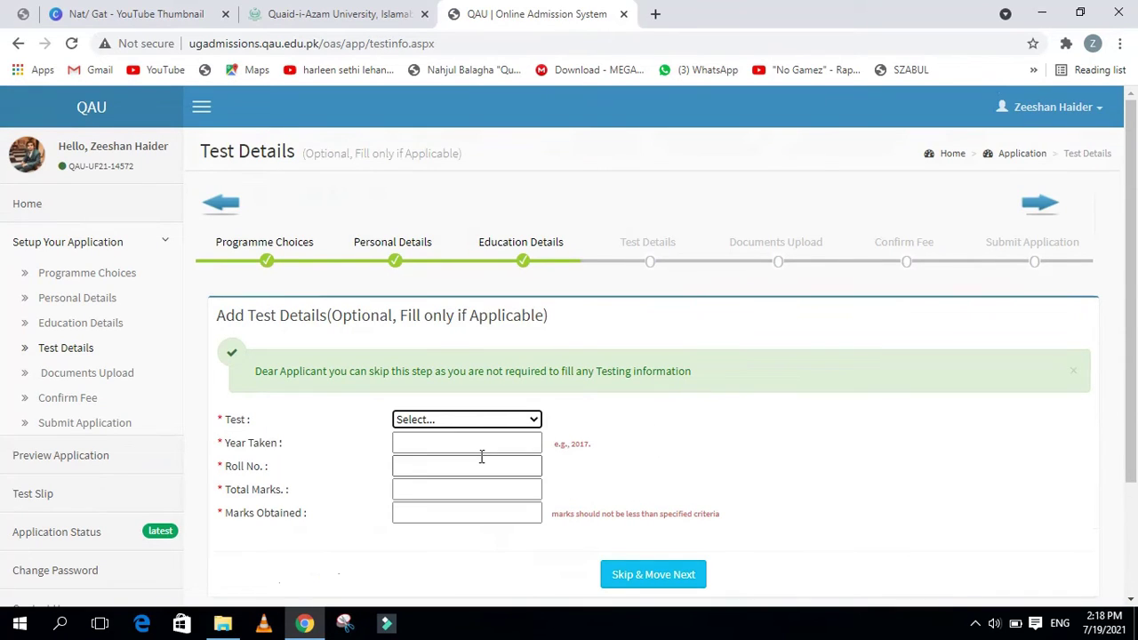
Leave all test fields empty and skip past Test Details
{"action": "scroll", "coordinate": [430, 458], "scroll_direction": "down", "scroll_amount": 2}
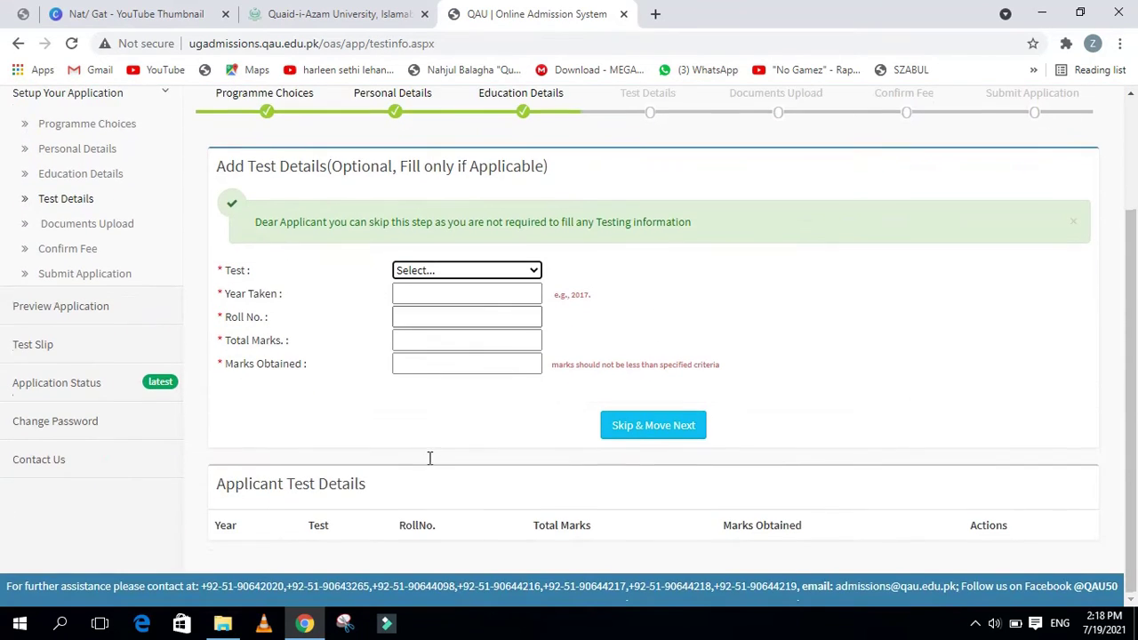
{"action": "left_click", "coordinate": [463, 421]}
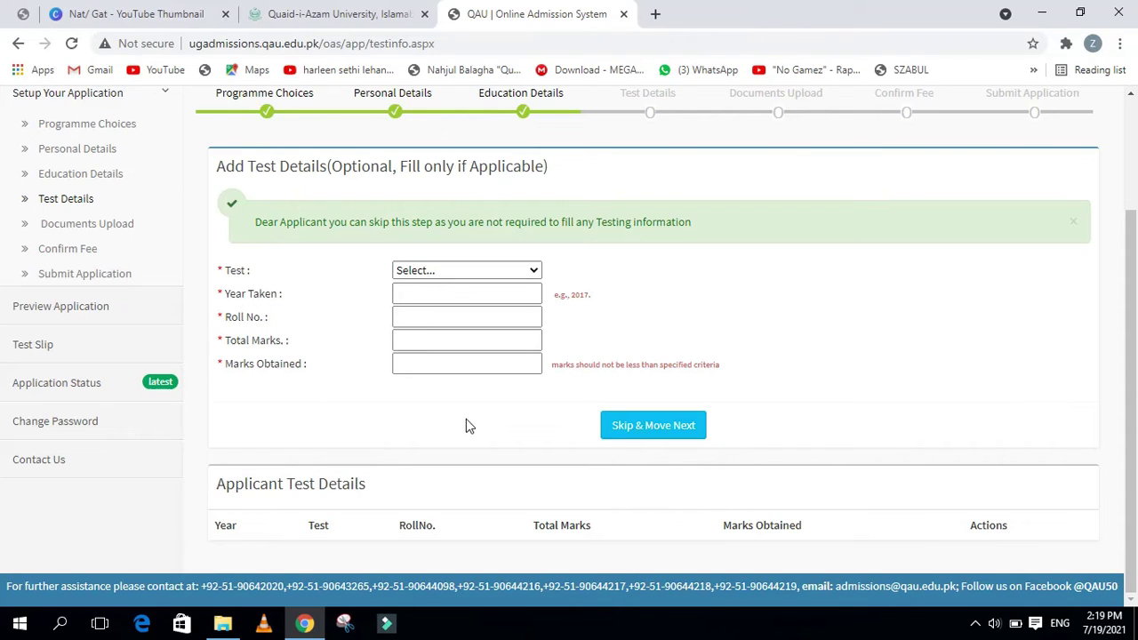
{"action": "left_click", "coordinate": [620, 429]}
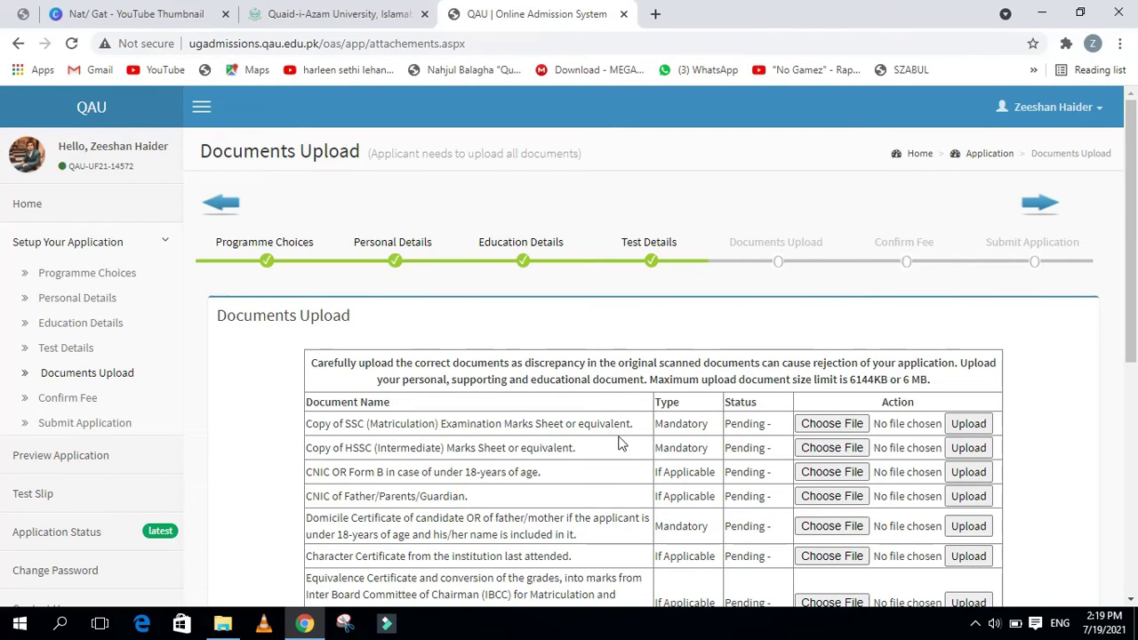
Scroll through the Documents Upload table to review the pending SSC, HSSC and domicile uploads
{"action": "scroll", "coordinate": [647, 436], "scroll_direction": "down", "scroll_amount": 1}
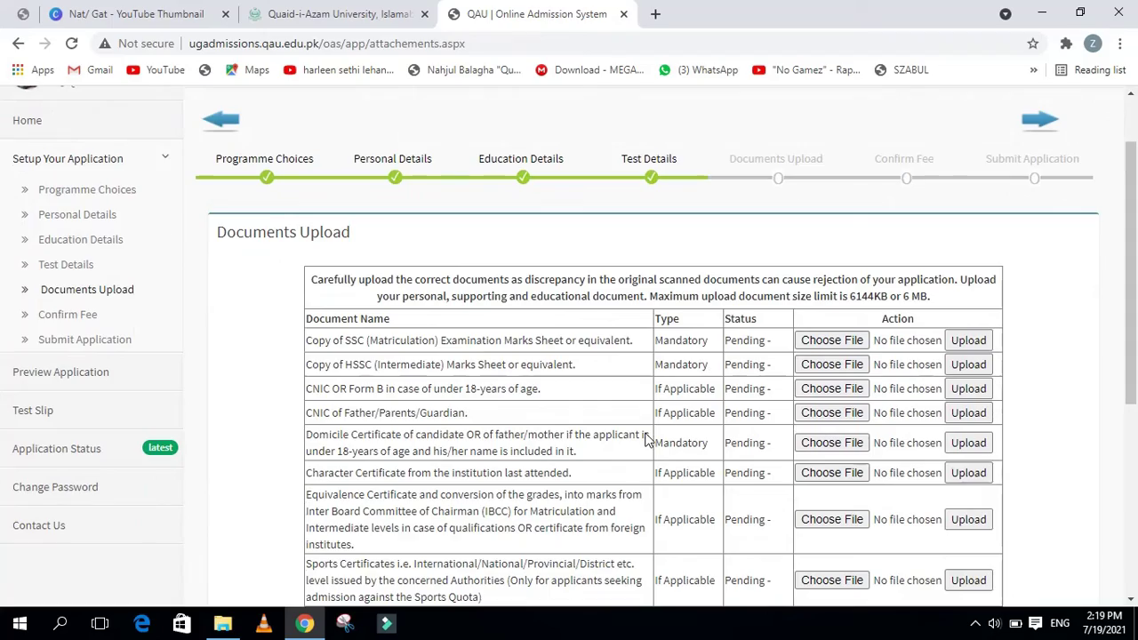
{"action": "scroll", "coordinate": [646, 436], "scroll_direction": "down", "scroll_amount": 4}
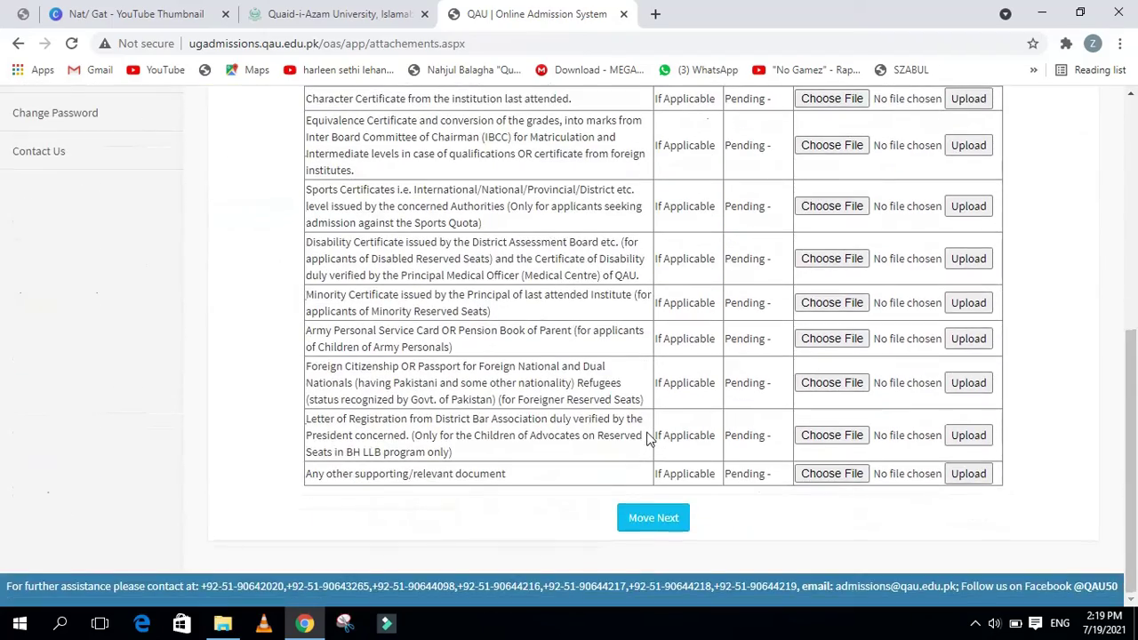
{"action": "scroll", "coordinate": [658, 475], "scroll_direction": "up", "scroll_amount": 3}
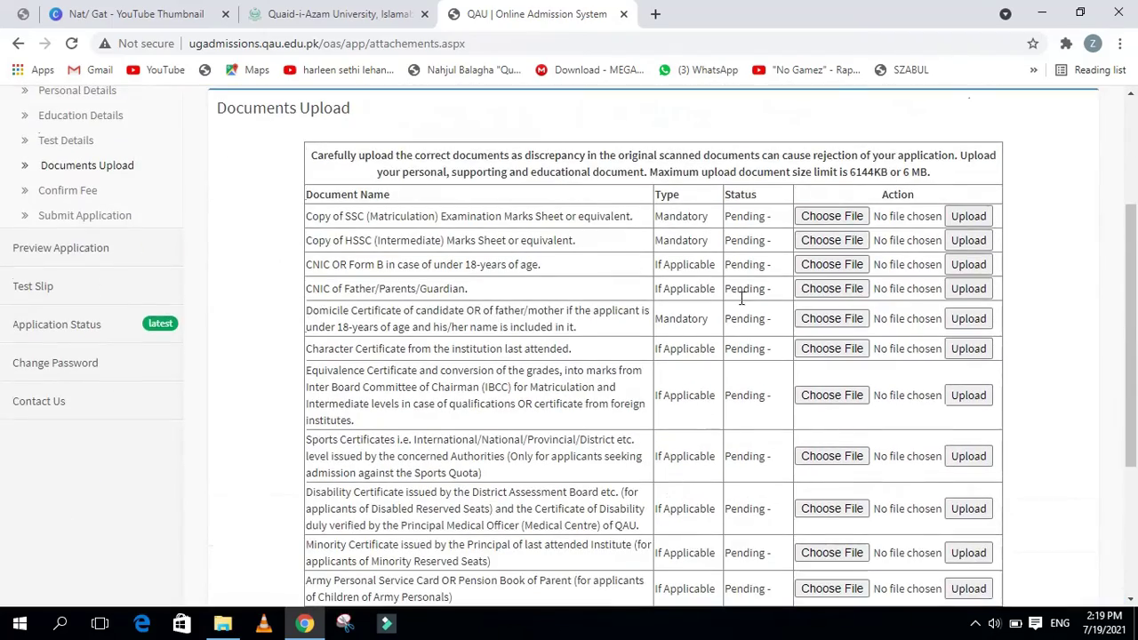
{"action": "scroll", "coordinate": [691, 436], "scroll_direction": "up", "scroll_amount": 3}
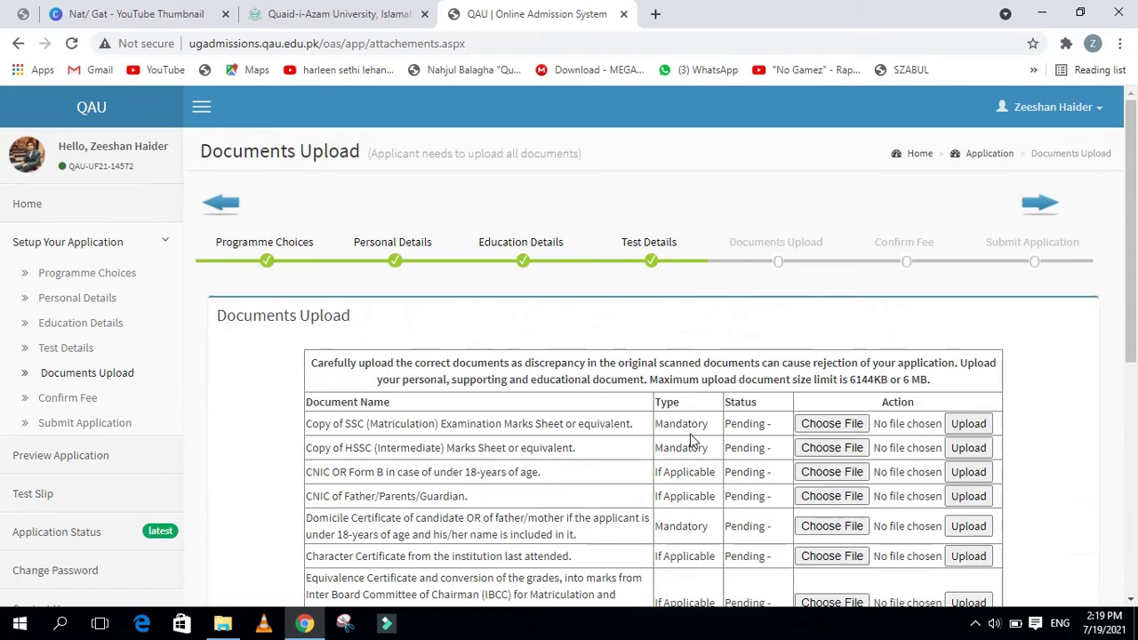
{"action": "scroll", "coordinate": [691, 440], "scroll_direction": "down", "scroll_amount": 2}
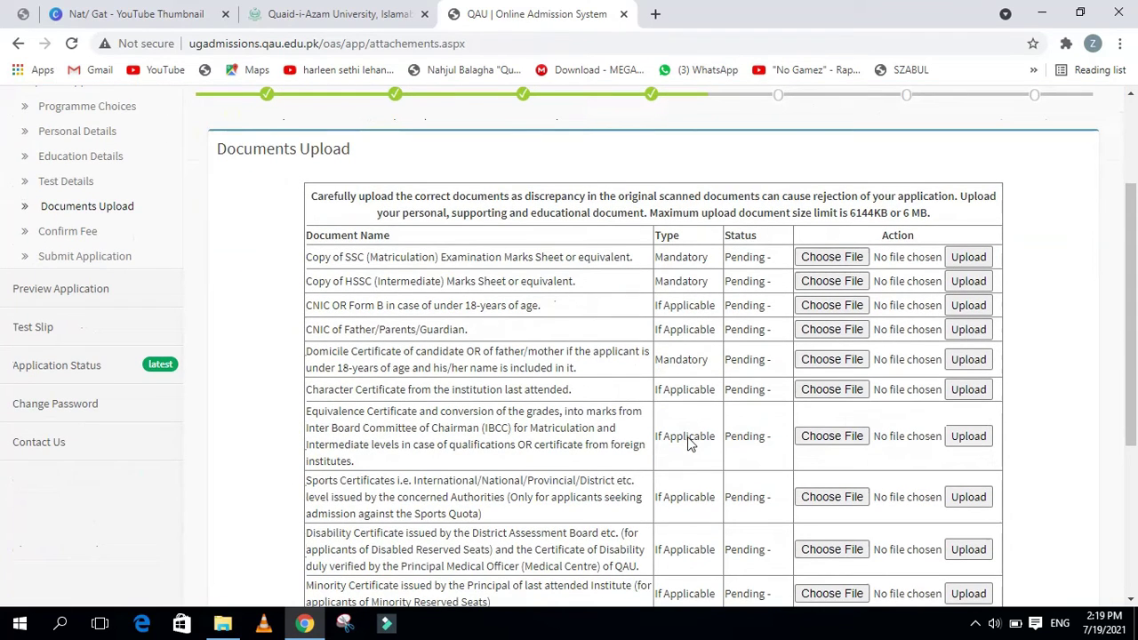
{"action": "scroll", "coordinate": [689, 440], "scroll_direction": "down", "scroll_amount": 1}
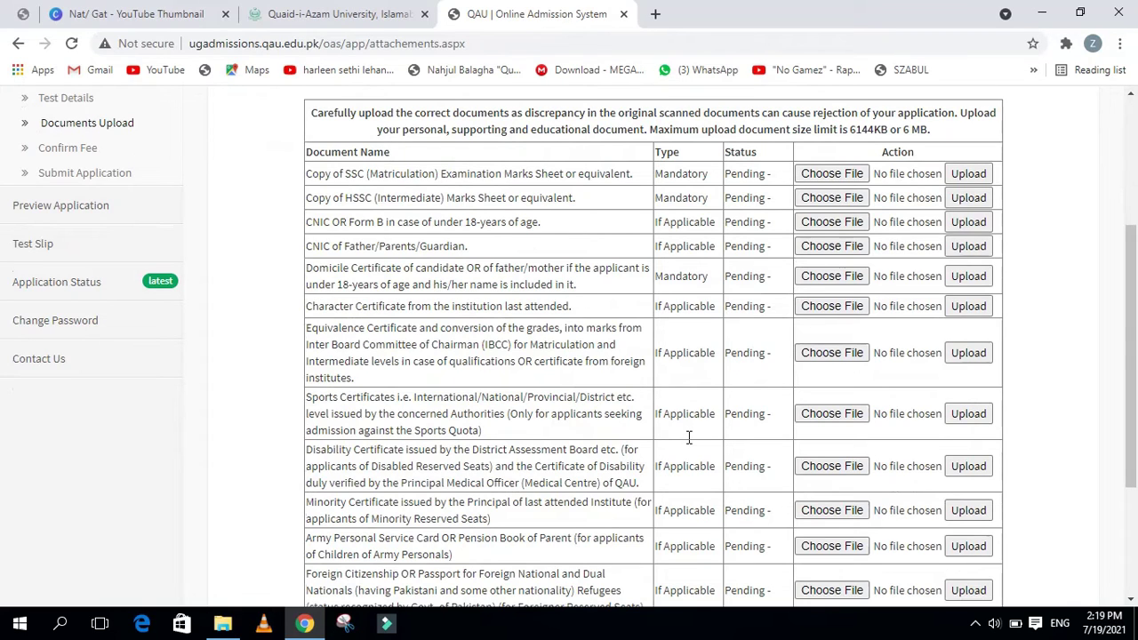
{"action": "scroll", "coordinate": [688, 436], "scroll_direction": "down", "scroll_amount": 3}
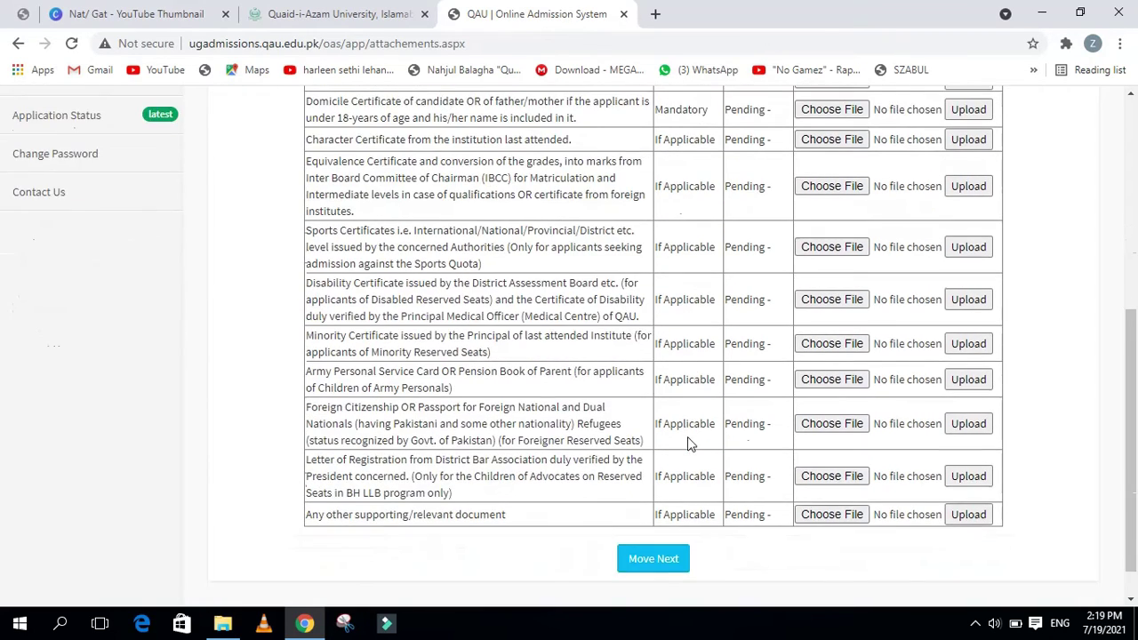
{"action": "scroll", "coordinate": [681, 453], "scroll_direction": "up", "scroll_amount": 4}
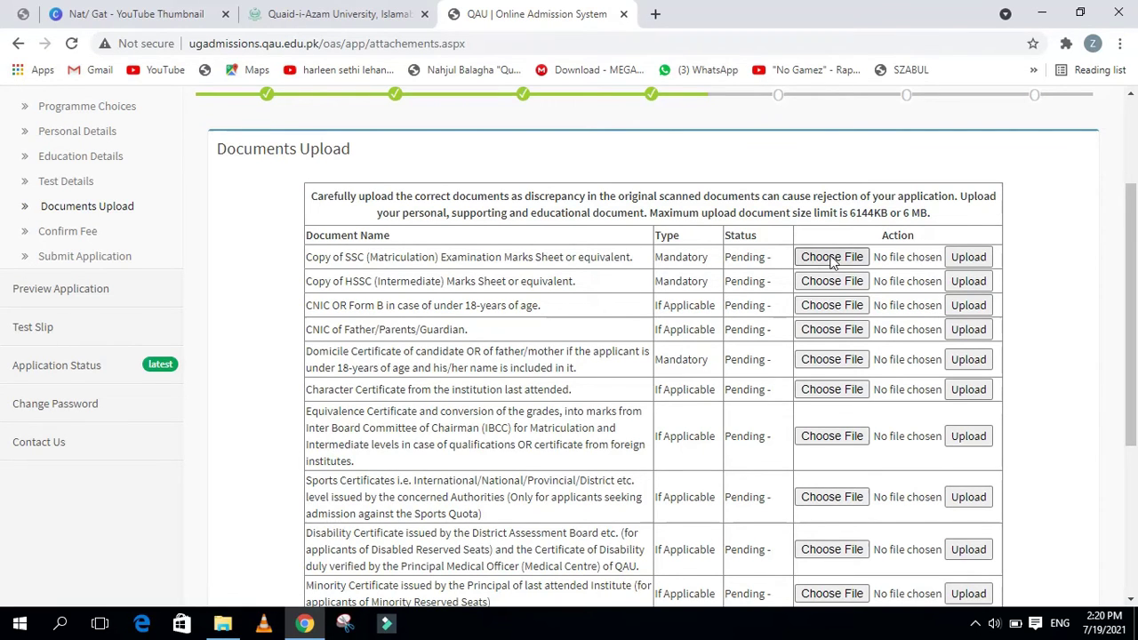
Attach wp6681156 to the SSC (Matriculation) marks sheet row and upload it
{"action": "left_click", "coordinate": [831, 257]}
{"action": "left_click", "coordinate": [636, 385]}
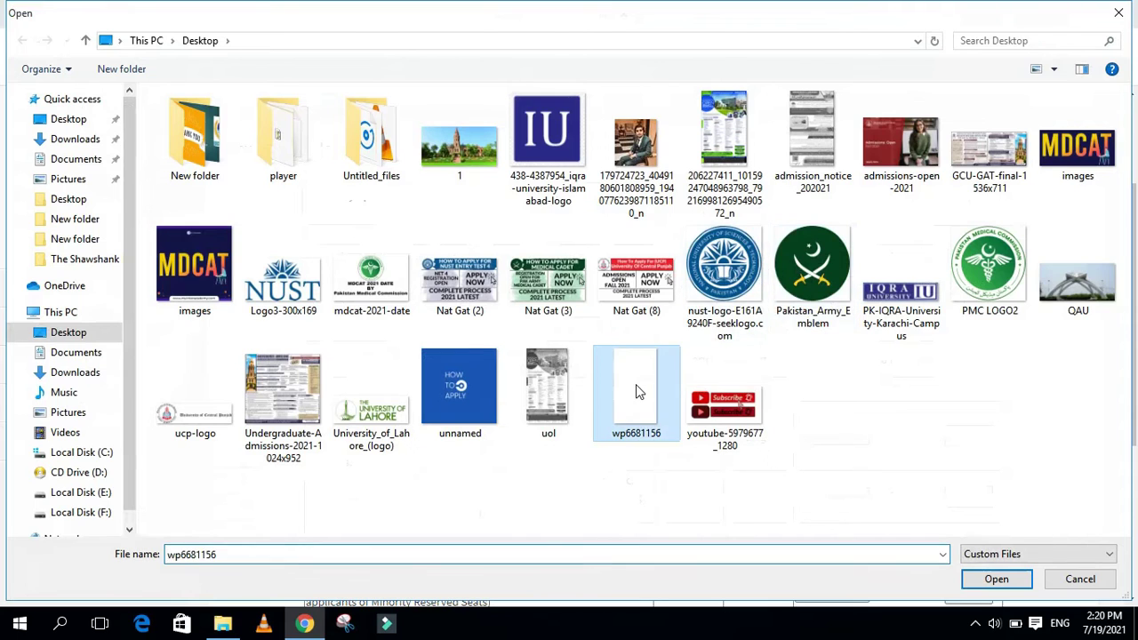
{"action": "double_click", "coordinate": [636, 385]}
{"action": "left_click", "coordinate": [968, 262]}
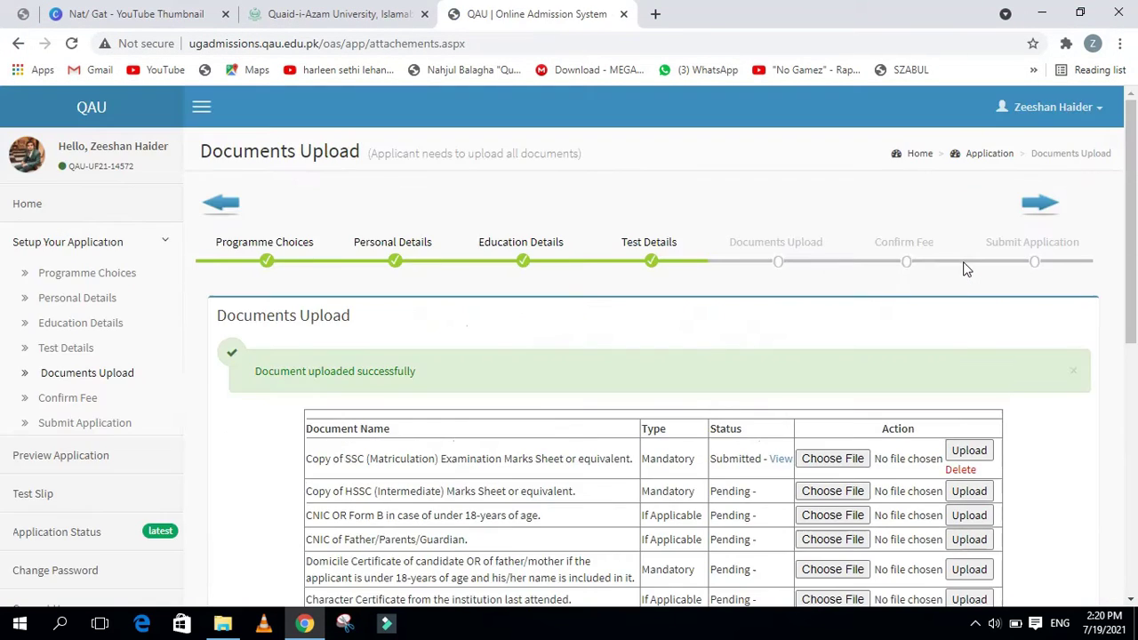
{"action": "scroll", "coordinate": [838, 429], "scroll_direction": "down", "scroll_amount": 1}
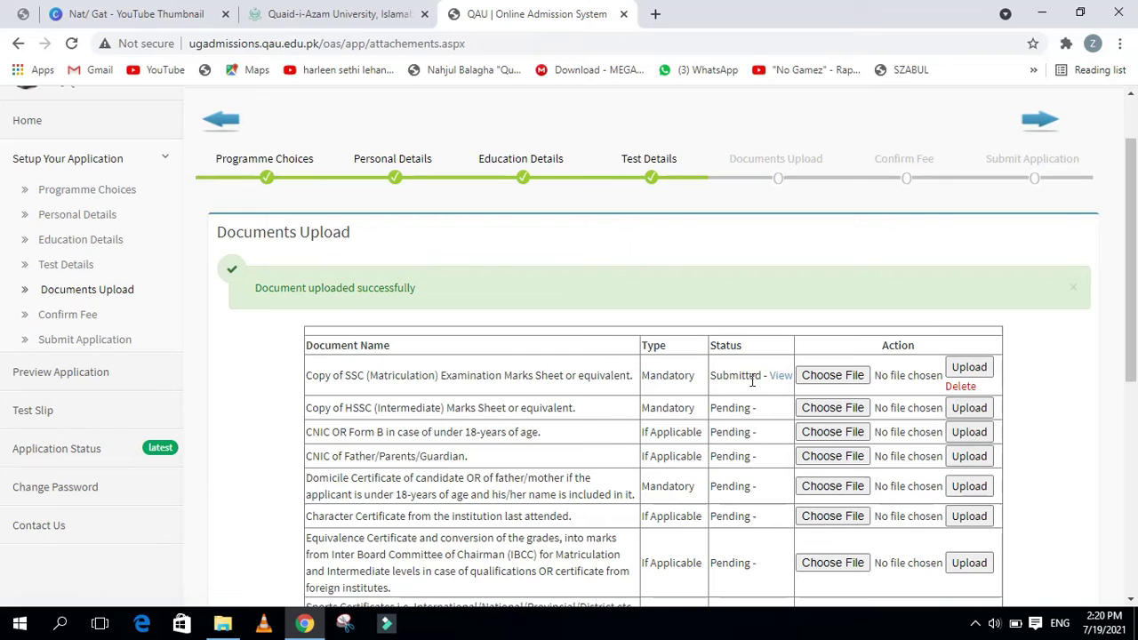
{"action": "scroll", "coordinate": [415, 452], "scroll_direction": "down", "scroll_amount": 1}
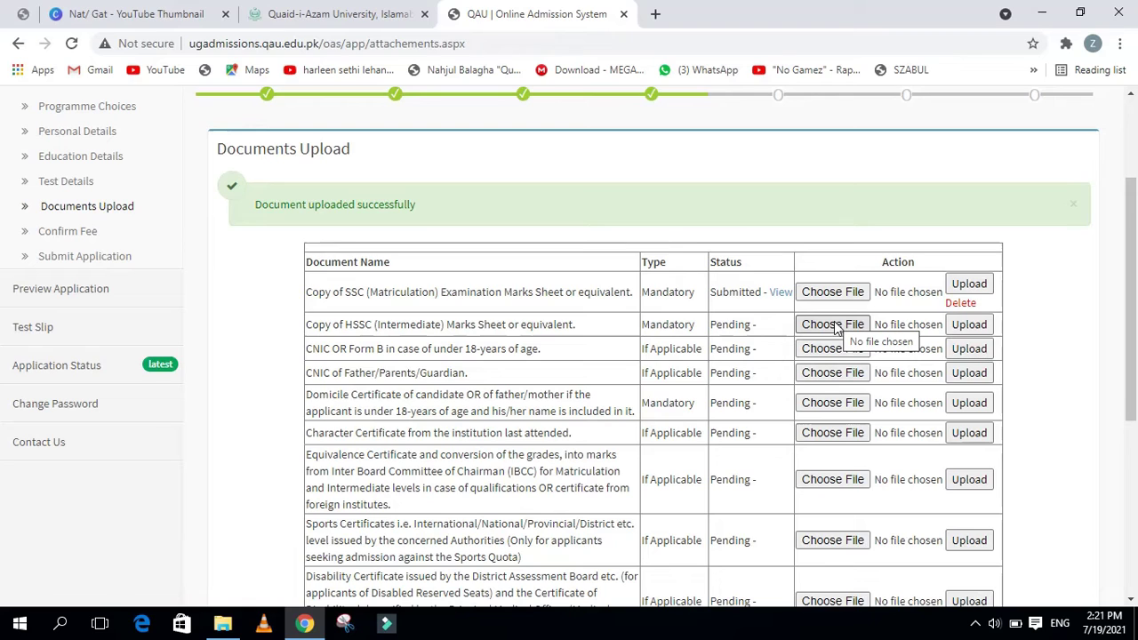
Attach wp6681156 to the HSSC marks sheet row and upload it
{"action": "left_click", "coordinate": [836, 326]}
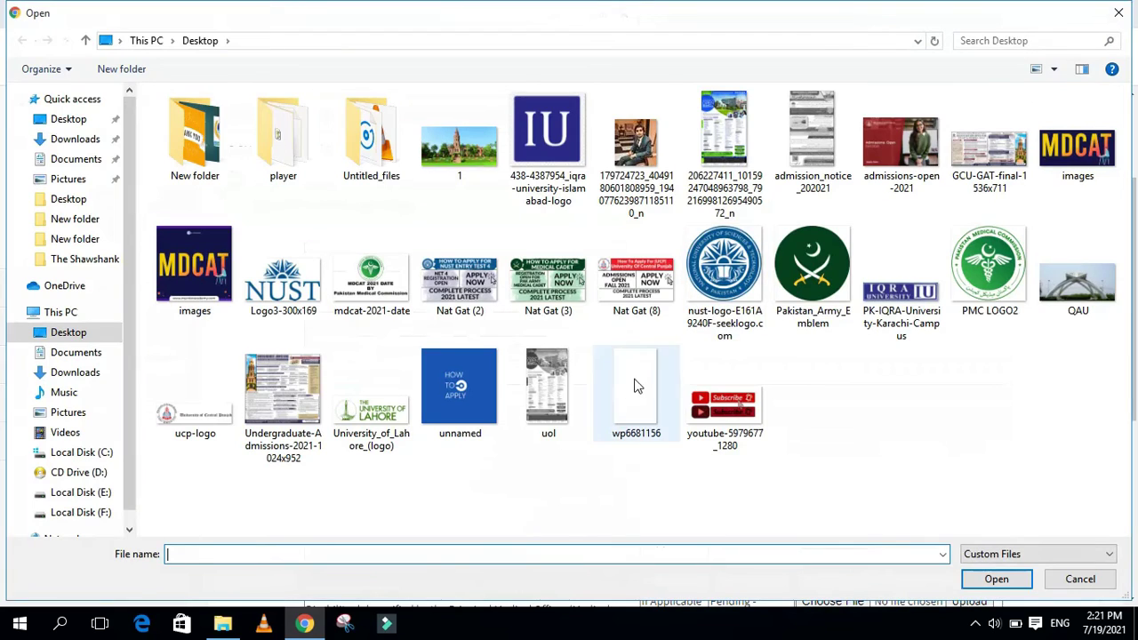
{"action": "double_click", "coordinate": [635, 382]}
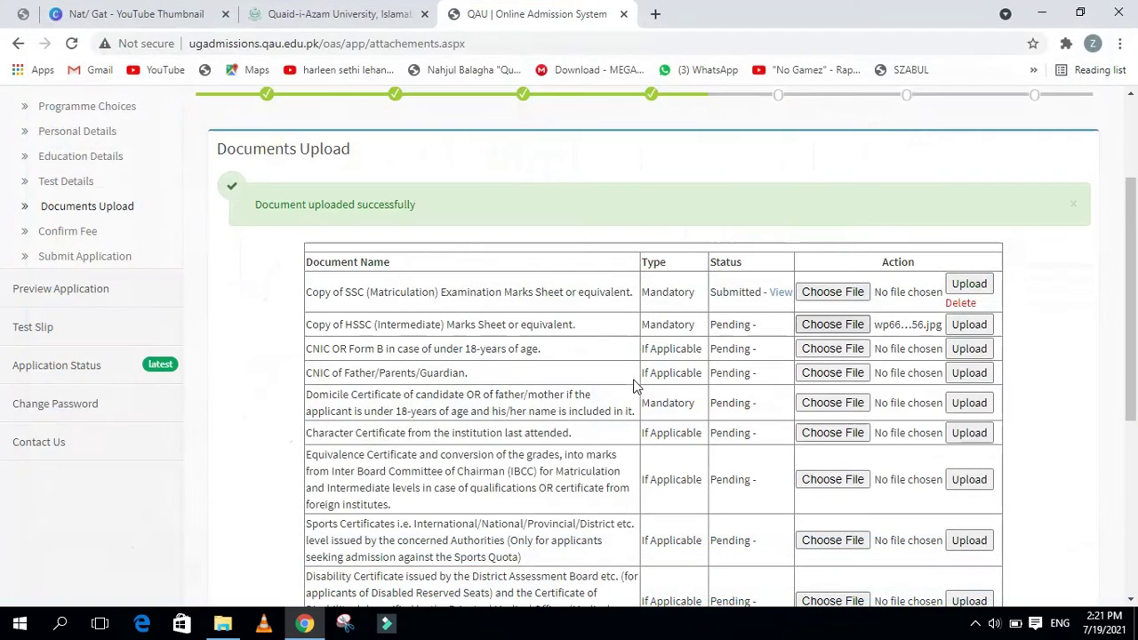
{"action": "left_click", "coordinate": [966, 325]}
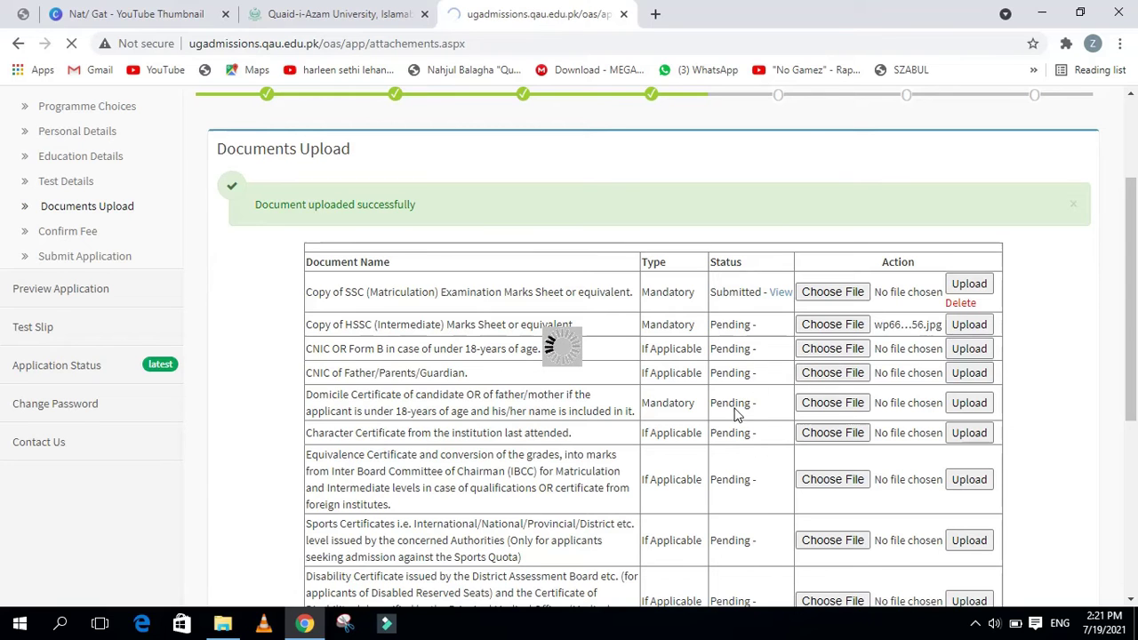
{"action": "scroll", "coordinate": [687, 428], "scroll_direction": "down", "scroll_amount": 3}
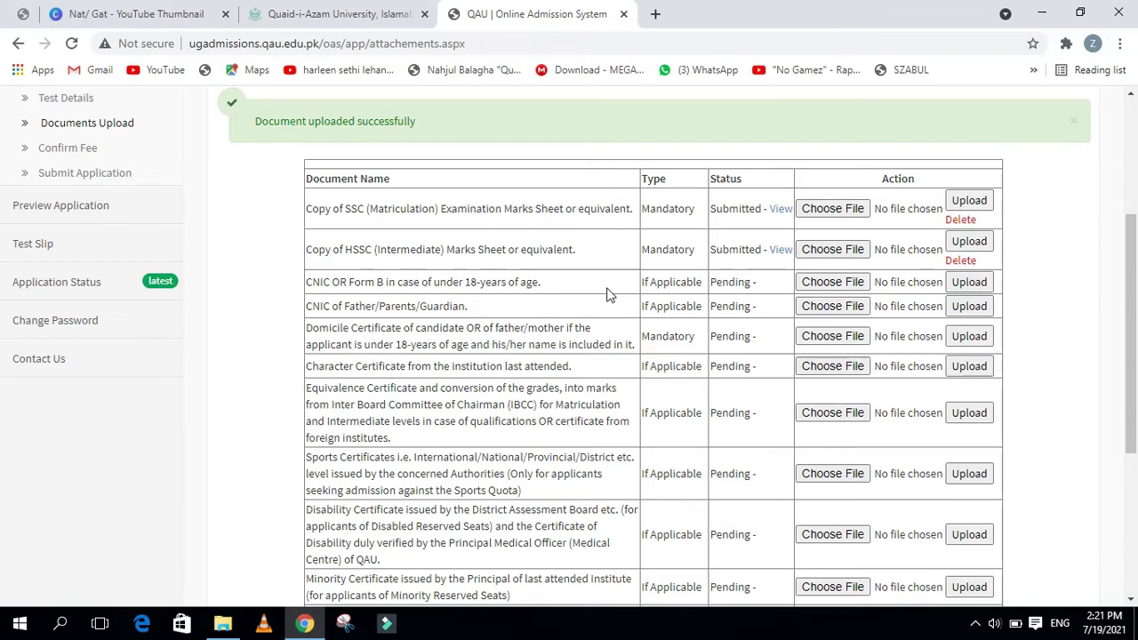
Upload wp6681156 as the applicant's CNIC or Form B
{"action": "left_click", "coordinate": [823, 284]}
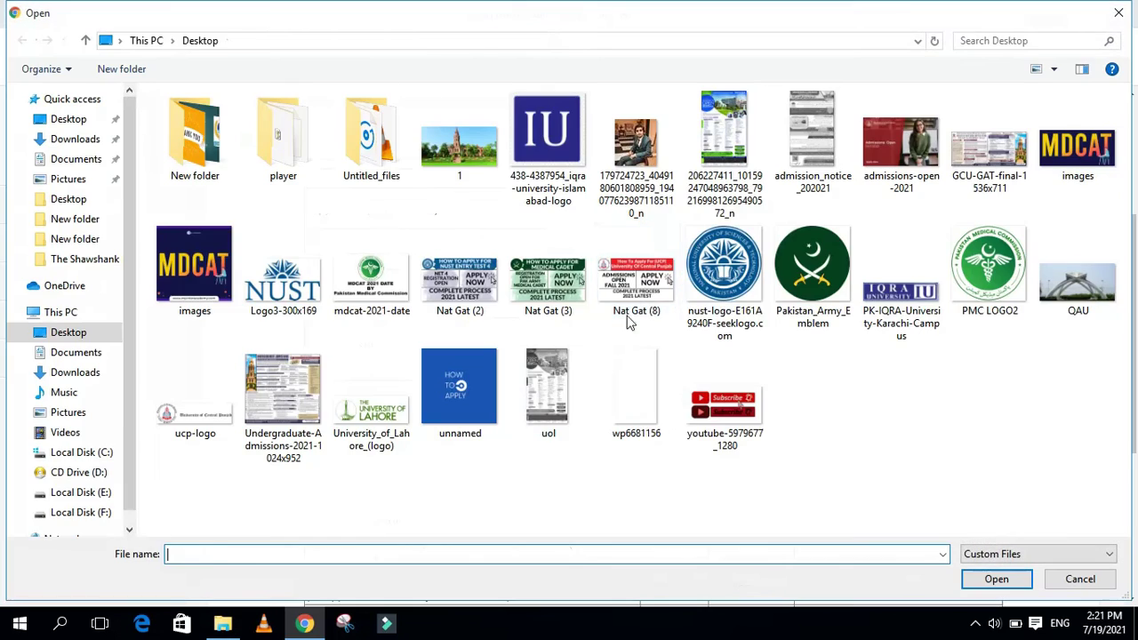
{"action": "left_click", "coordinate": [635, 377]}
{"action": "double_click", "coordinate": [635, 377]}
{"action": "left_click", "coordinate": [953, 285]}
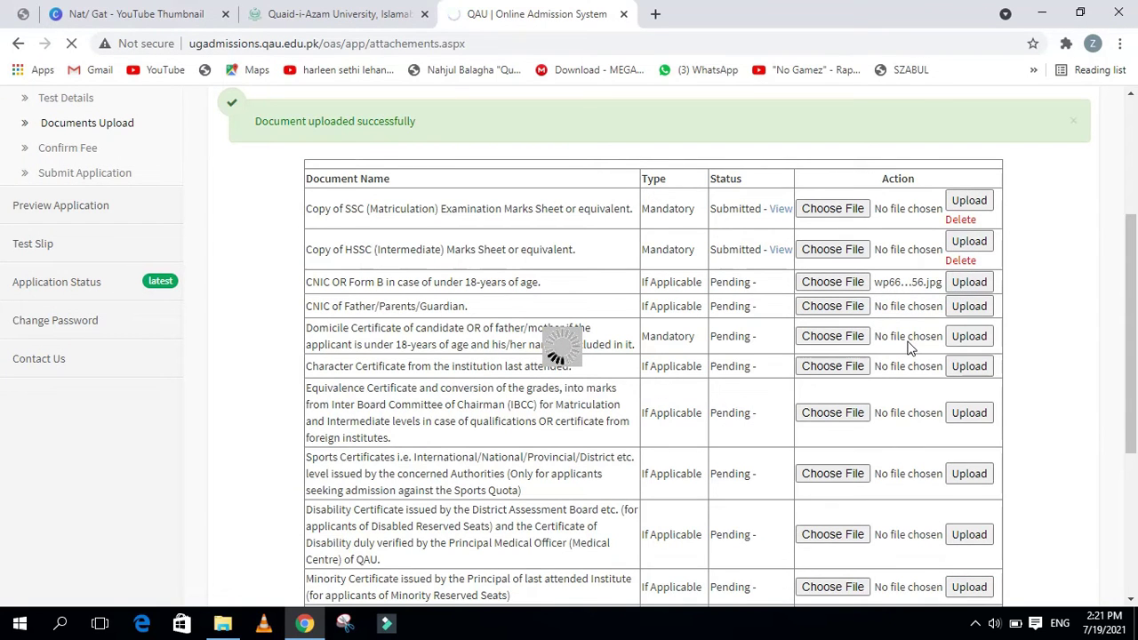
{"action": "scroll", "coordinate": [854, 432], "scroll_direction": "down", "scroll_amount": 1}
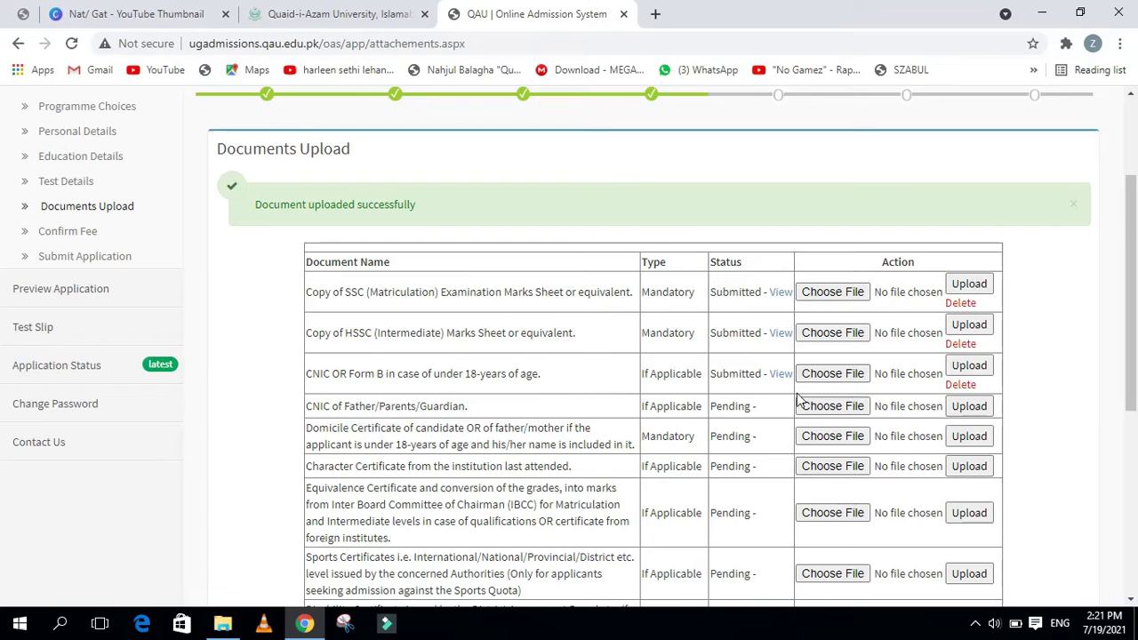
{"action": "scroll", "coordinate": [803, 398], "scroll_direction": "down", "scroll_amount": 1}
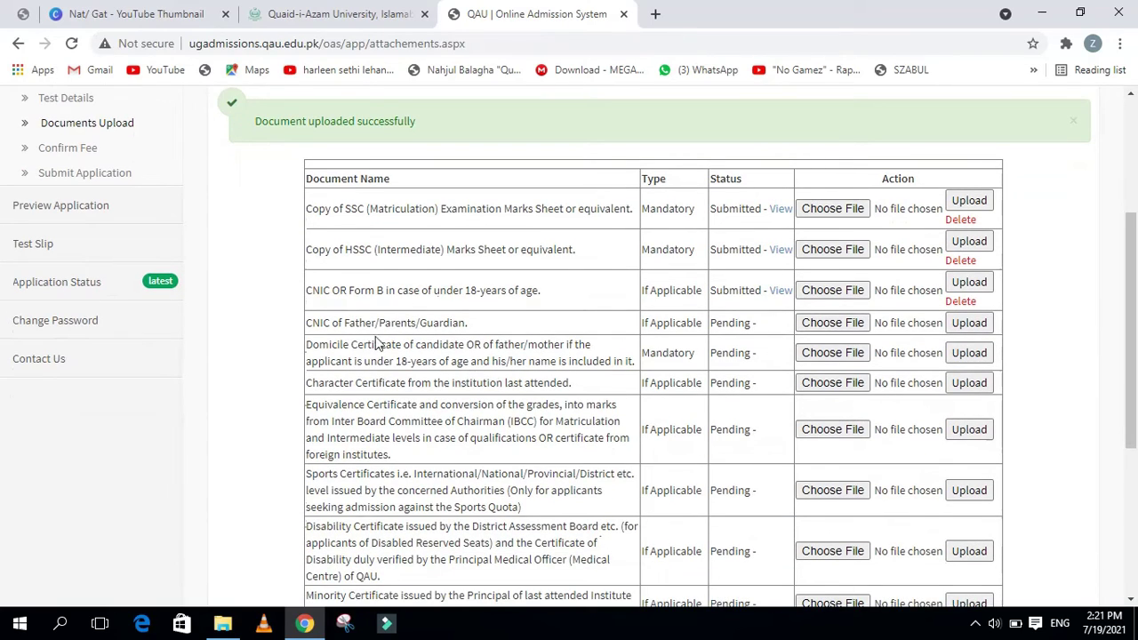
Upload wp6681156 as the CNIC of Father/Parents/Guardian
{"action": "left_click", "coordinate": [834, 324]}
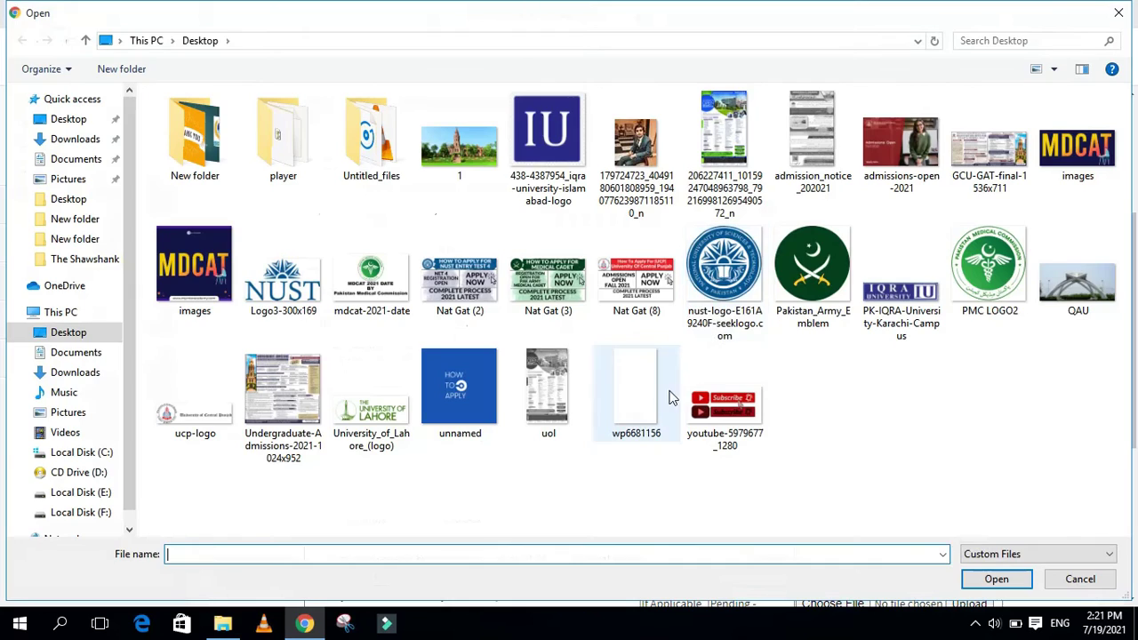
{"action": "double_click", "coordinate": [658, 396]}
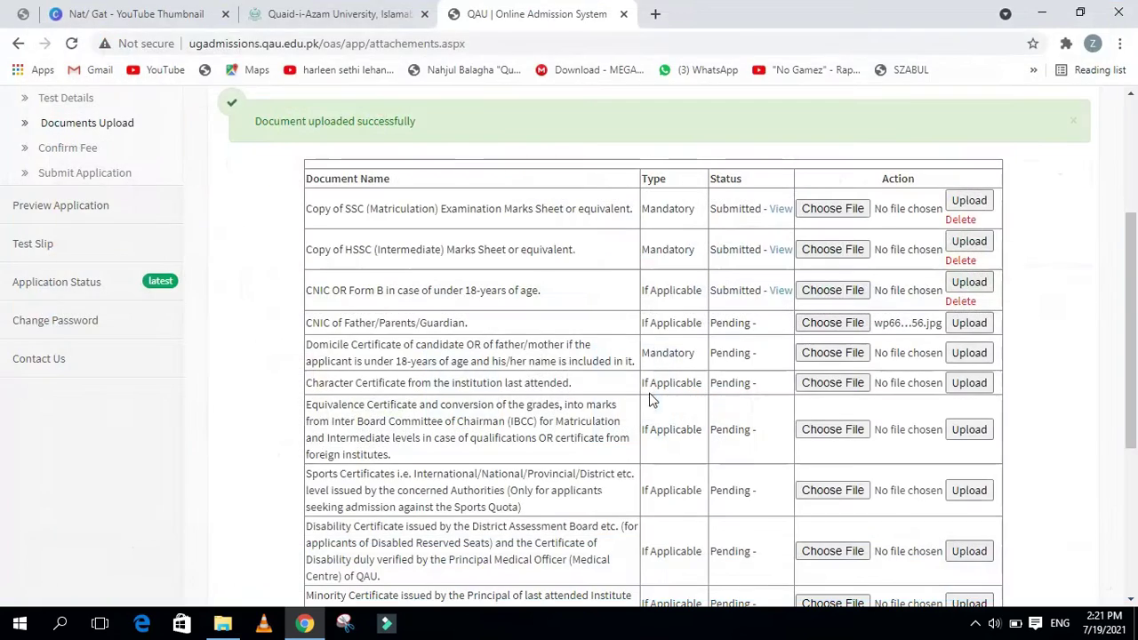
{"action": "left_click", "coordinate": [967, 323]}
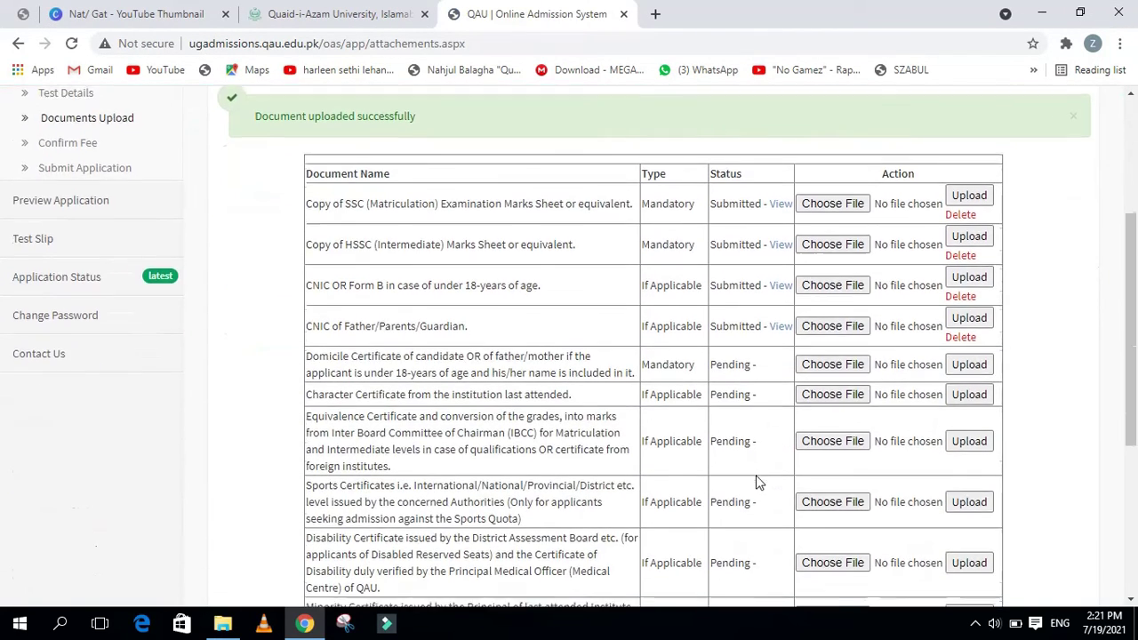
{"action": "scroll", "coordinate": [752, 480], "scroll_direction": "down", "scroll_amount": 1}
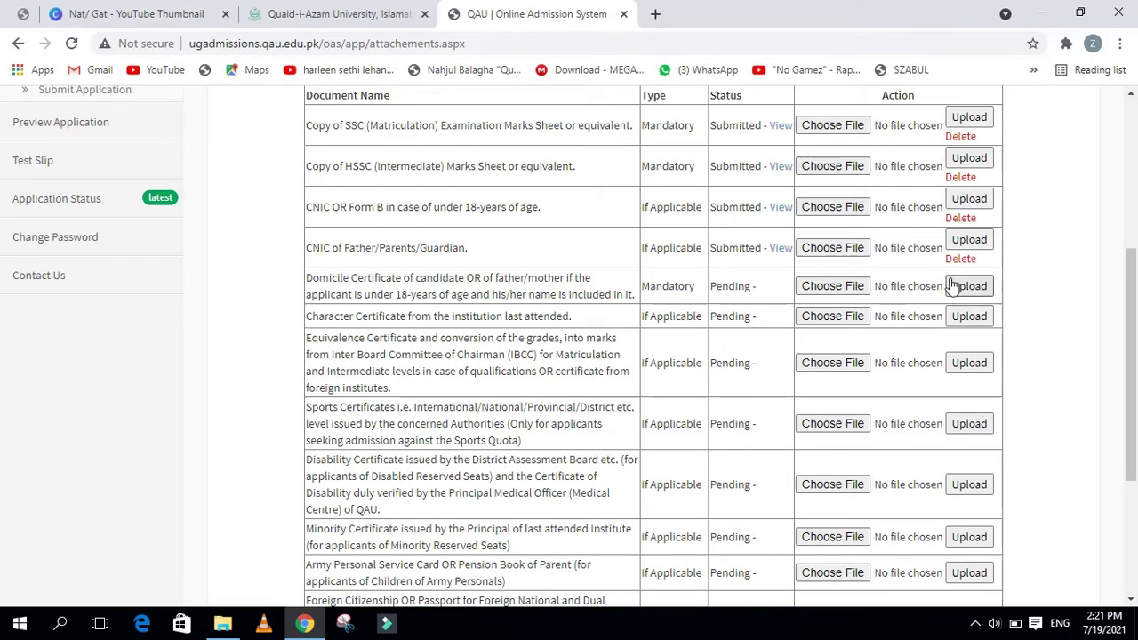
Upload wp6681156 for both the Domicile Certificate and Character Certificate rows
{"action": "left_click", "coordinate": [815, 288]}
{"action": "double_click", "coordinate": [597, 360]}
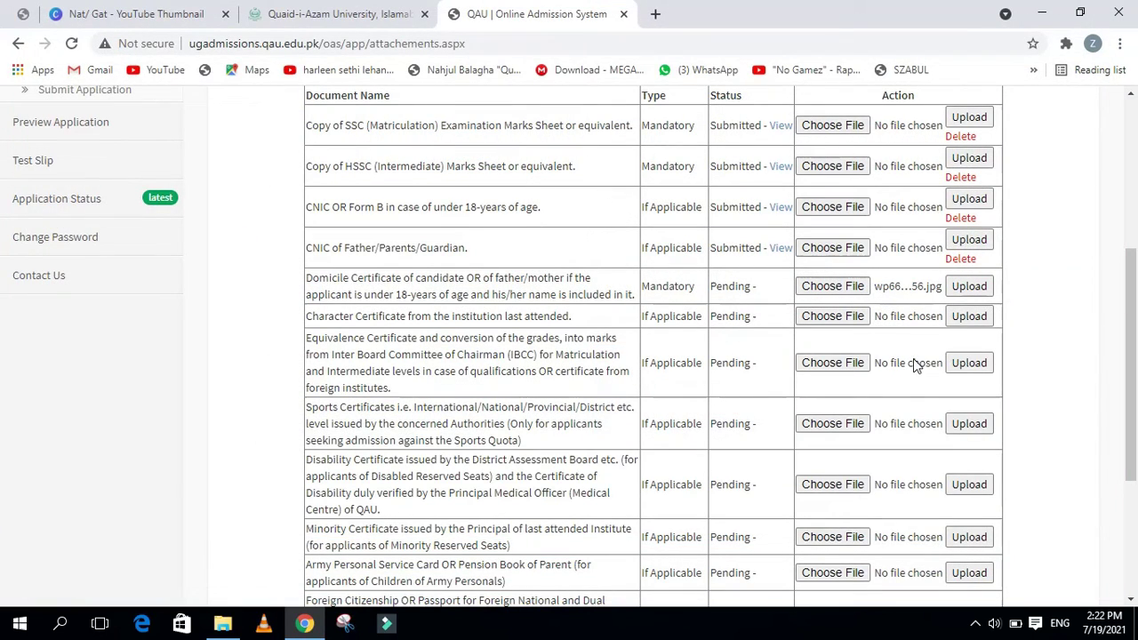
{"action": "left_click", "coordinate": [964, 287]}
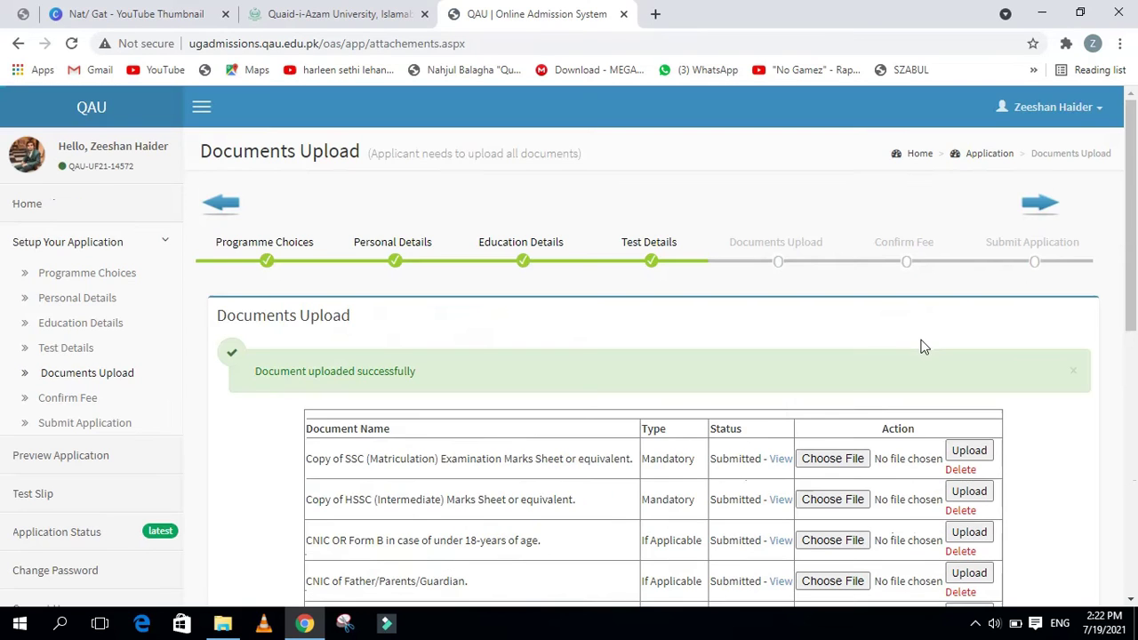
{"action": "scroll", "coordinate": [858, 411], "scroll_direction": "down", "scroll_amount": 3}
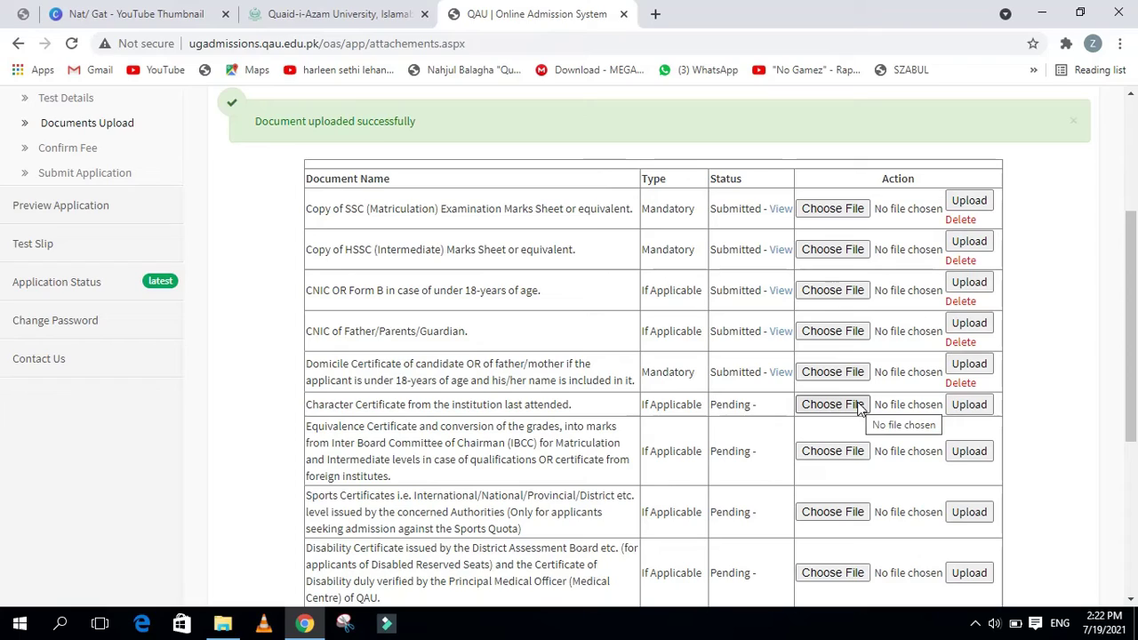
{"action": "left_click", "coordinate": [844, 409]}
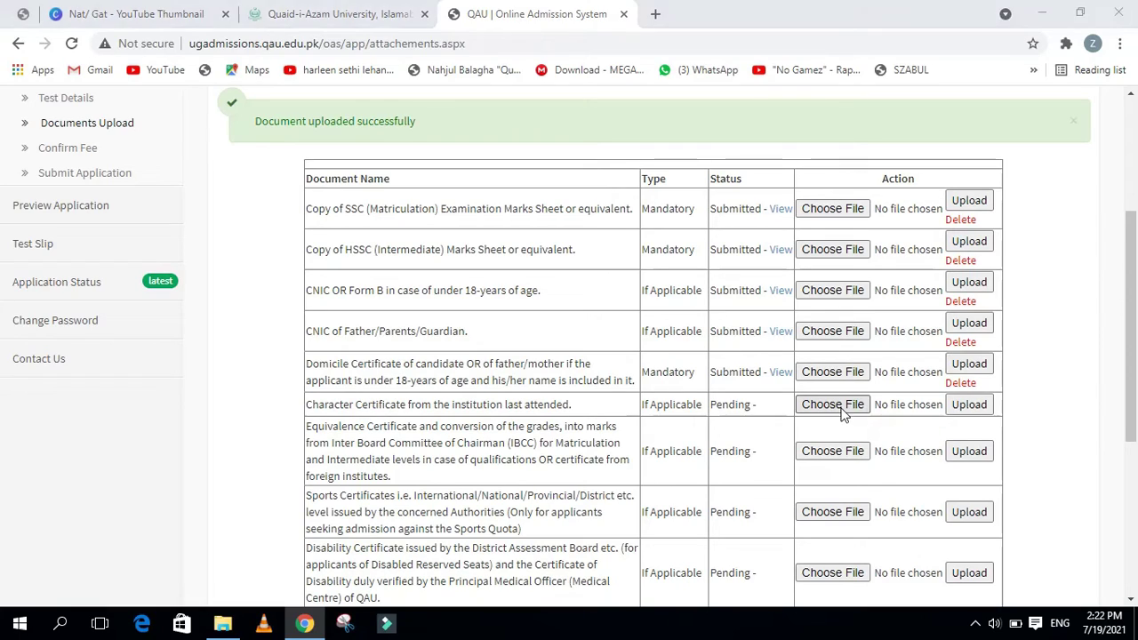
{"action": "double_click", "coordinate": [610, 415]}
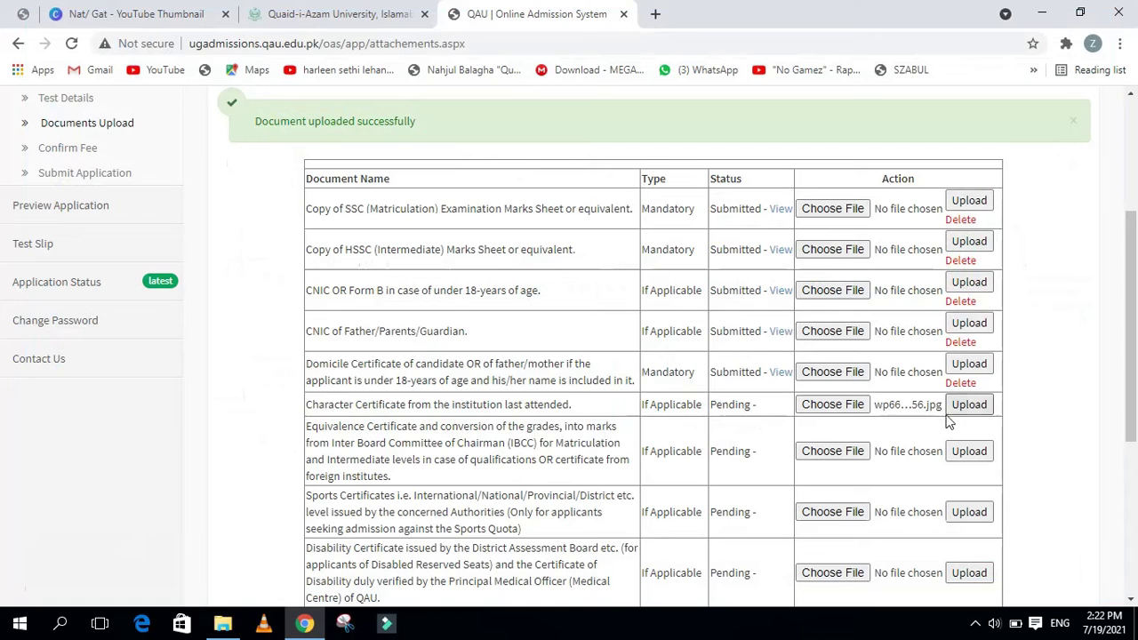
{"action": "left_click", "coordinate": [964, 411]}
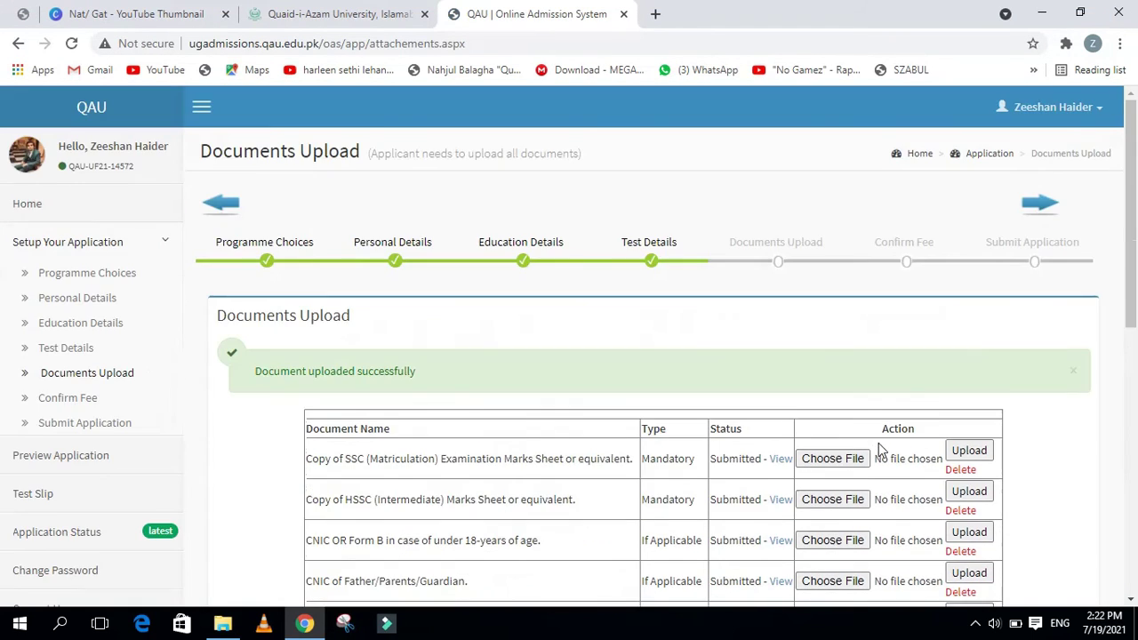
{"action": "scroll", "coordinate": [881, 449], "scroll_direction": "down", "scroll_amount": 4}
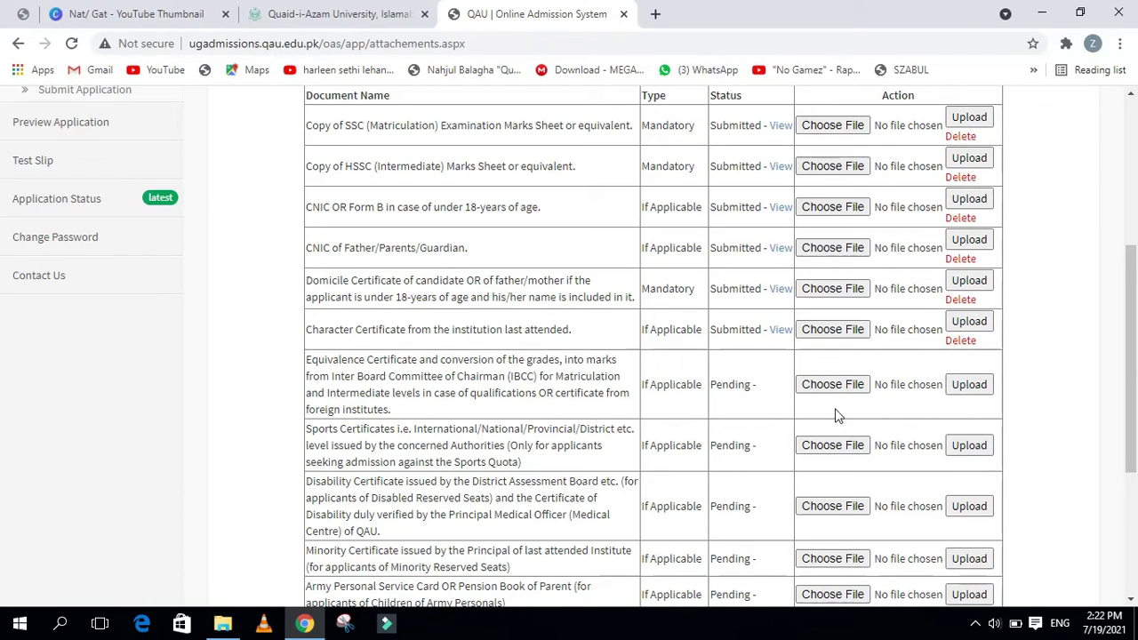
Leave optional documents pending and proceed to the Confirm Fee step showing PKR 2100
{"action": "scroll", "coordinate": [841, 415], "scroll_direction": "down", "scroll_amount": 1}
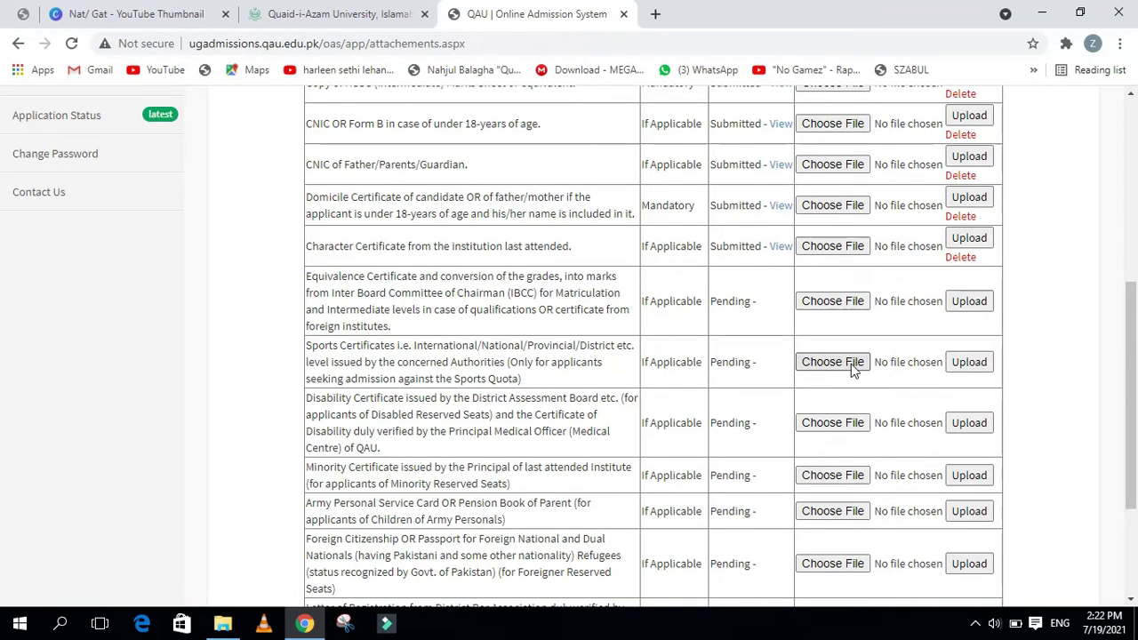
{"action": "scroll", "coordinate": [836, 398], "scroll_direction": "down", "scroll_amount": 2}
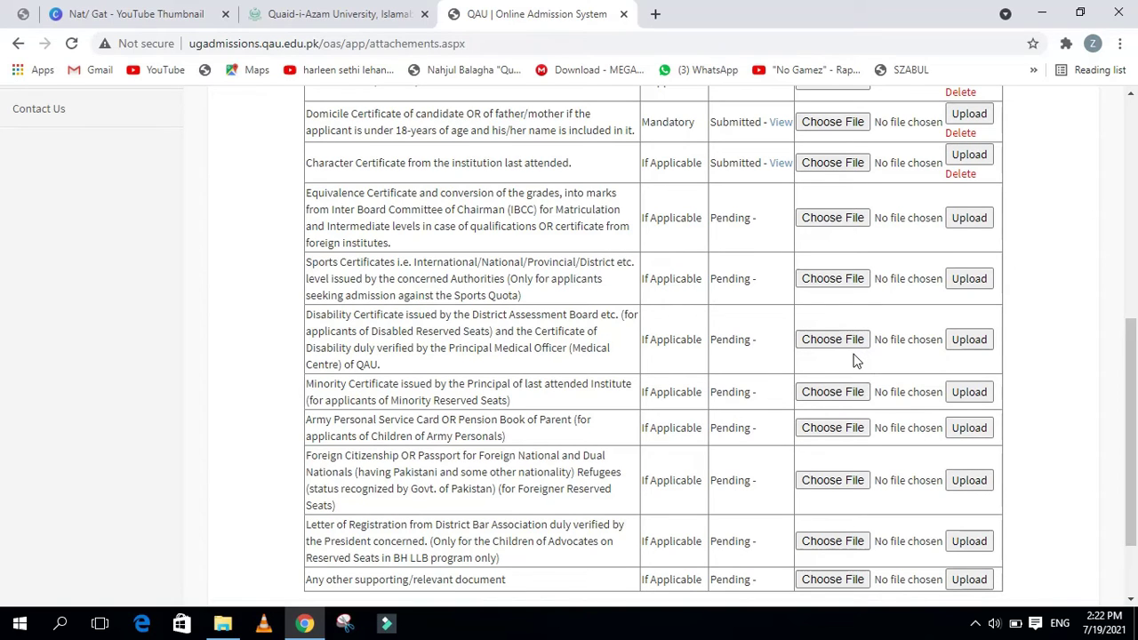
{"action": "scroll", "coordinate": [834, 393], "scroll_direction": "down", "scroll_amount": 1}
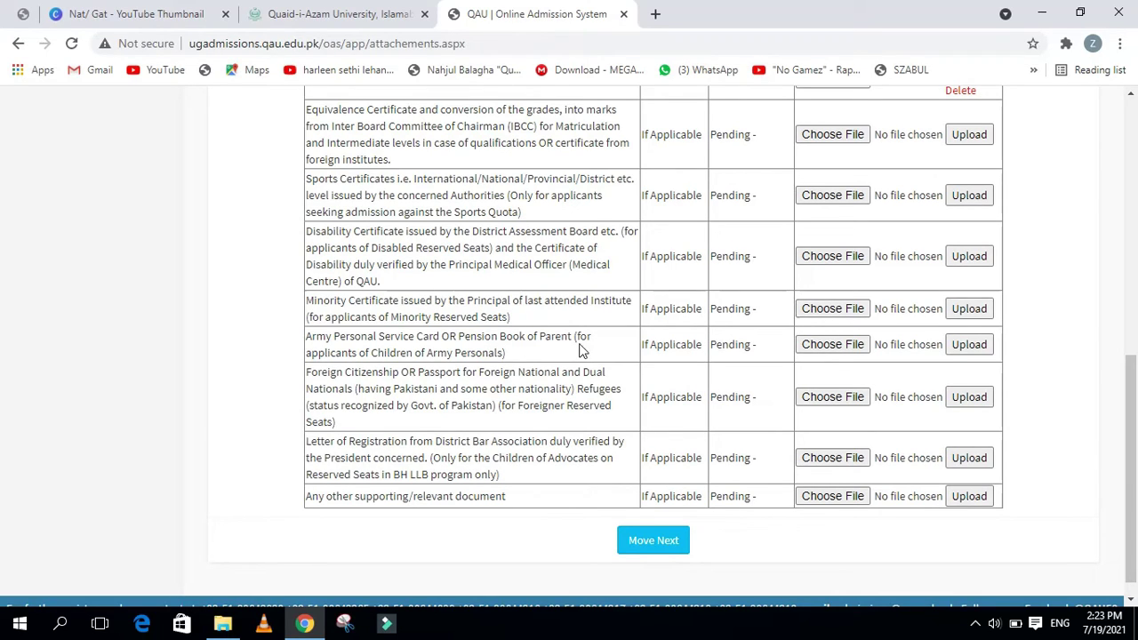
{"action": "scroll", "coordinate": [600, 437], "scroll_direction": "down", "scroll_amount": 1}
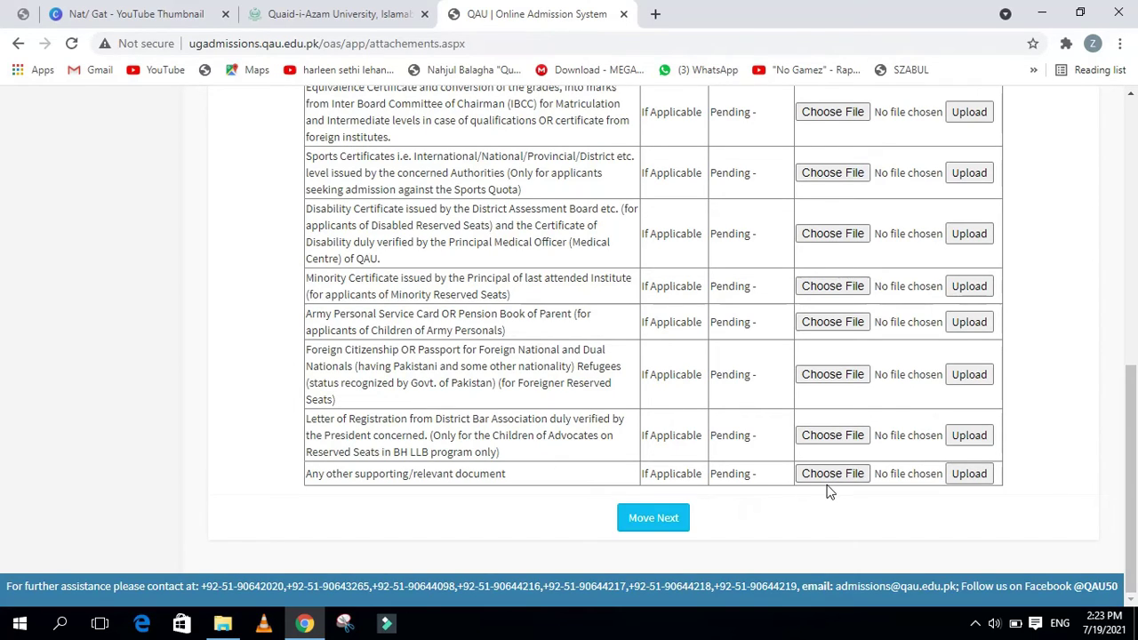
{"action": "left_click", "coordinate": [667, 520]}
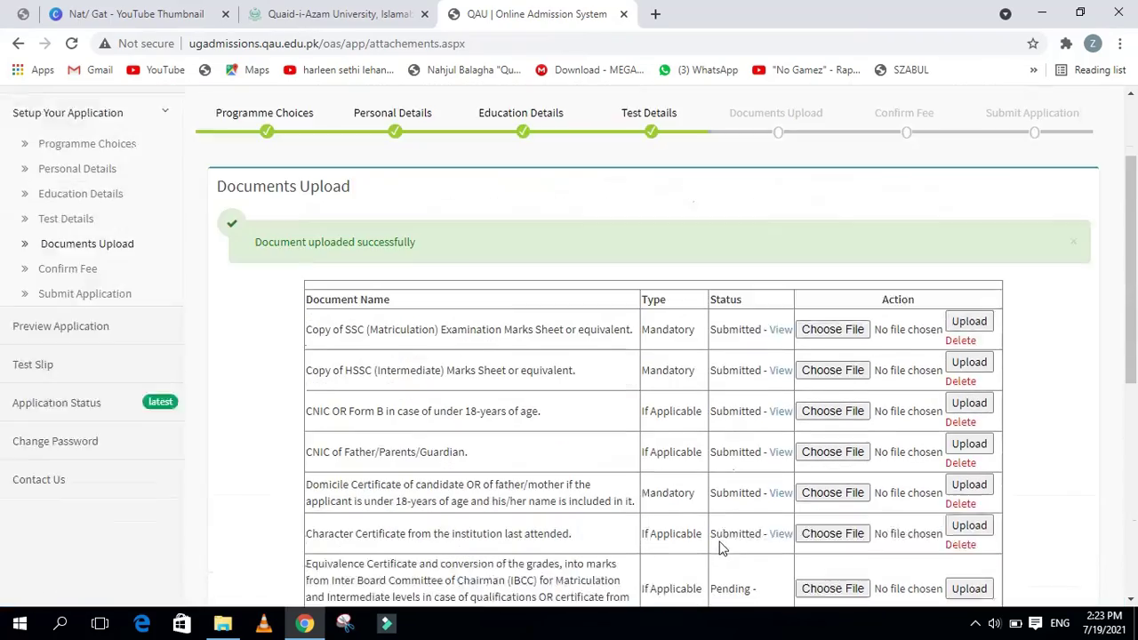
{"action": "scroll", "coordinate": [720, 545], "scroll_direction": "down", "scroll_amount": 4}
{"action": "scroll", "coordinate": [801, 525], "scroll_direction": "up", "scroll_amount": 3}
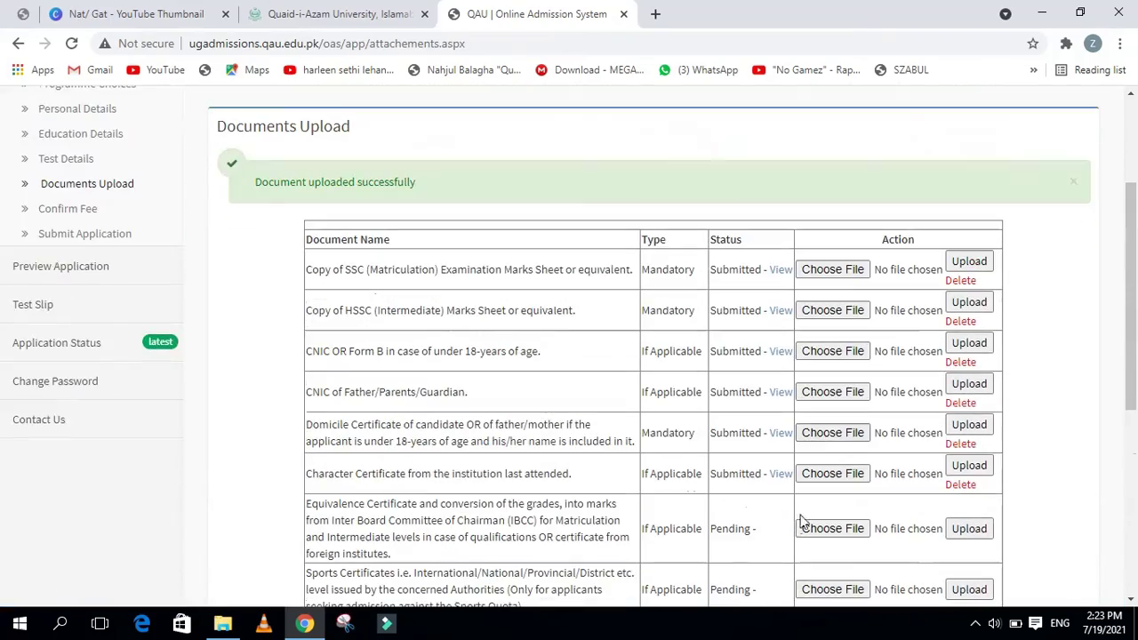
{"action": "scroll", "coordinate": [757, 550], "scroll_direction": "down", "scroll_amount": 3}
{"action": "scroll", "coordinate": [756, 550], "scroll_direction": "up", "scroll_amount": 5}
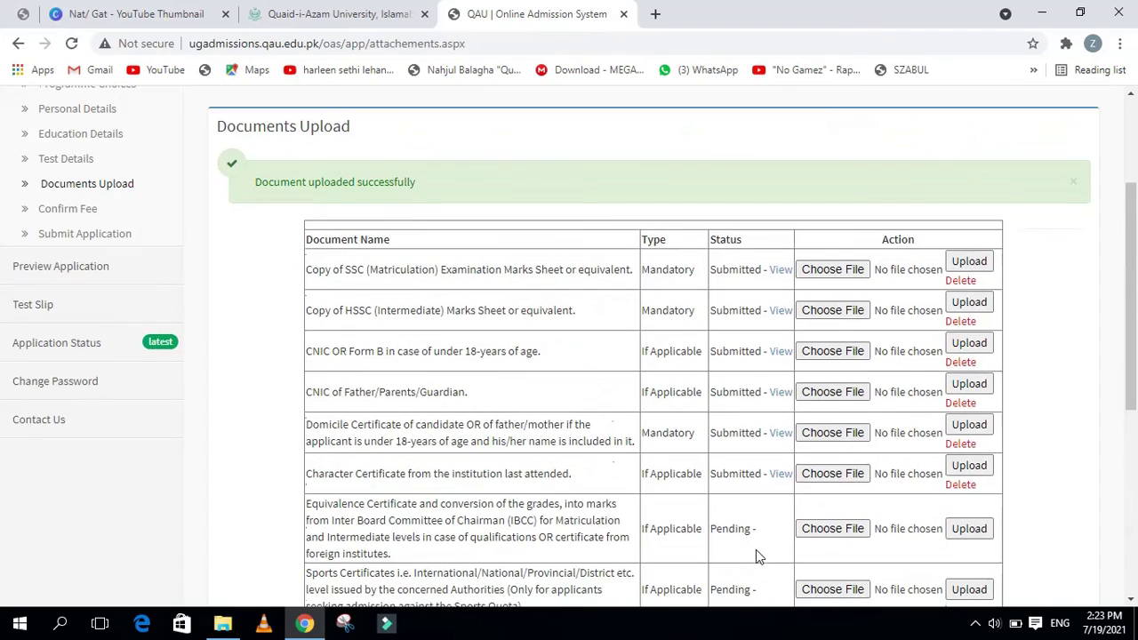
{"action": "scroll", "coordinate": [756, 550], "scroll_direction": "down", "scroll_amount": 7}
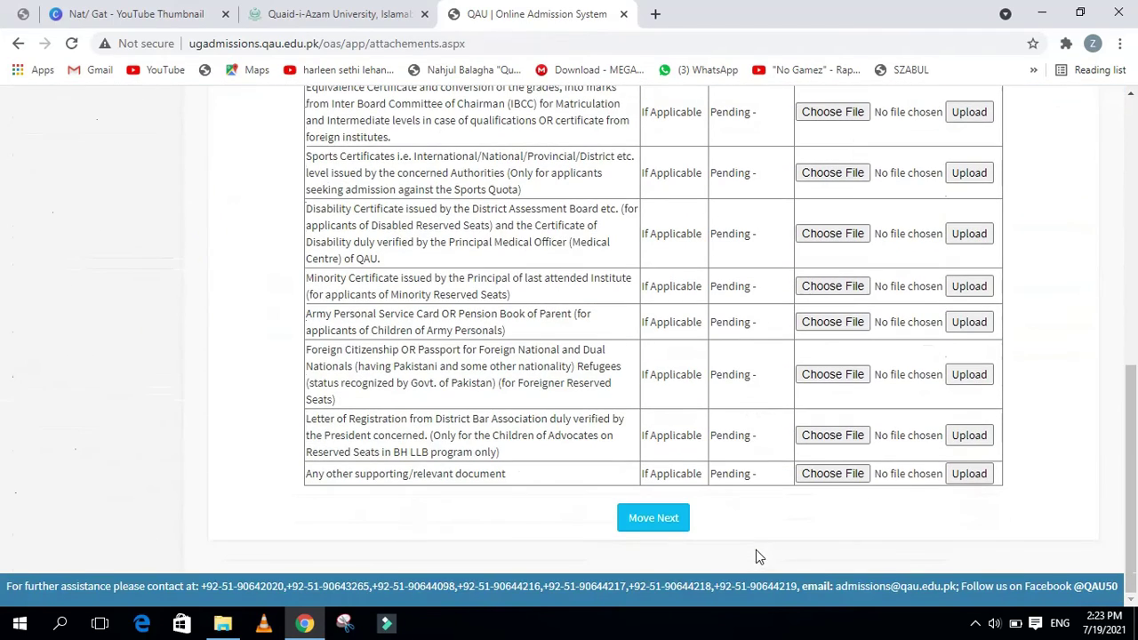
{"action": "left_click", "coordinate": [658, 529]}
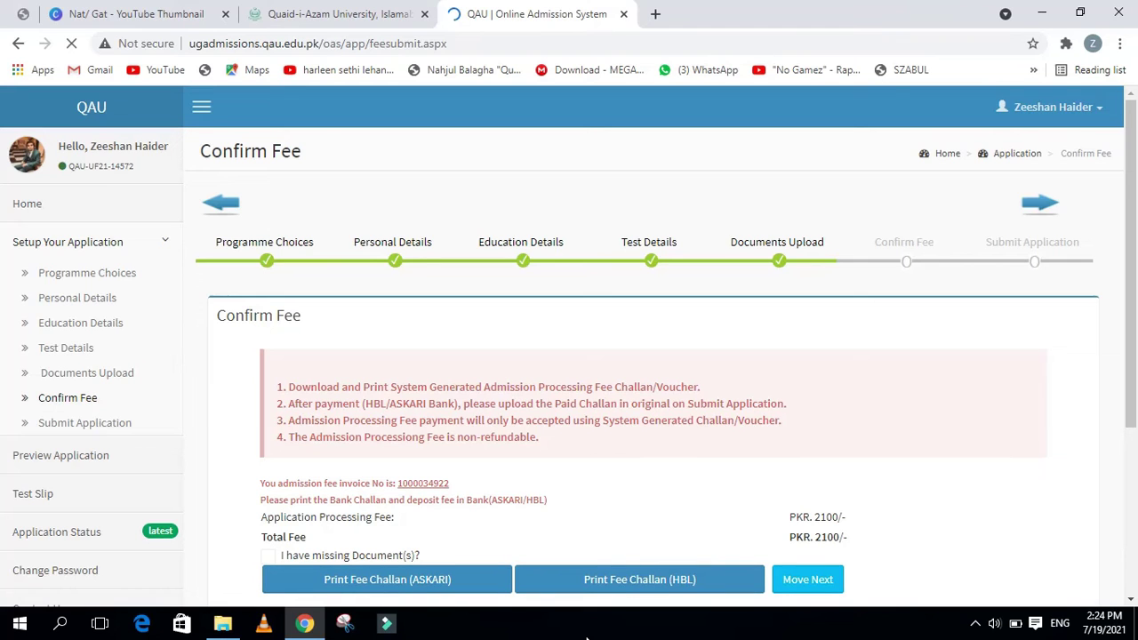
Check the PKR. 2100/- processing fee and generate the HBL fee challan
{"action": "scroll", "coordinate": [650, 388], "scroll_direction": "down", "scroll_amount": 3}
{"action": "scroll", "coordinate": [649, 383], "scroll_direction": "up", "scroll_amount": 1}
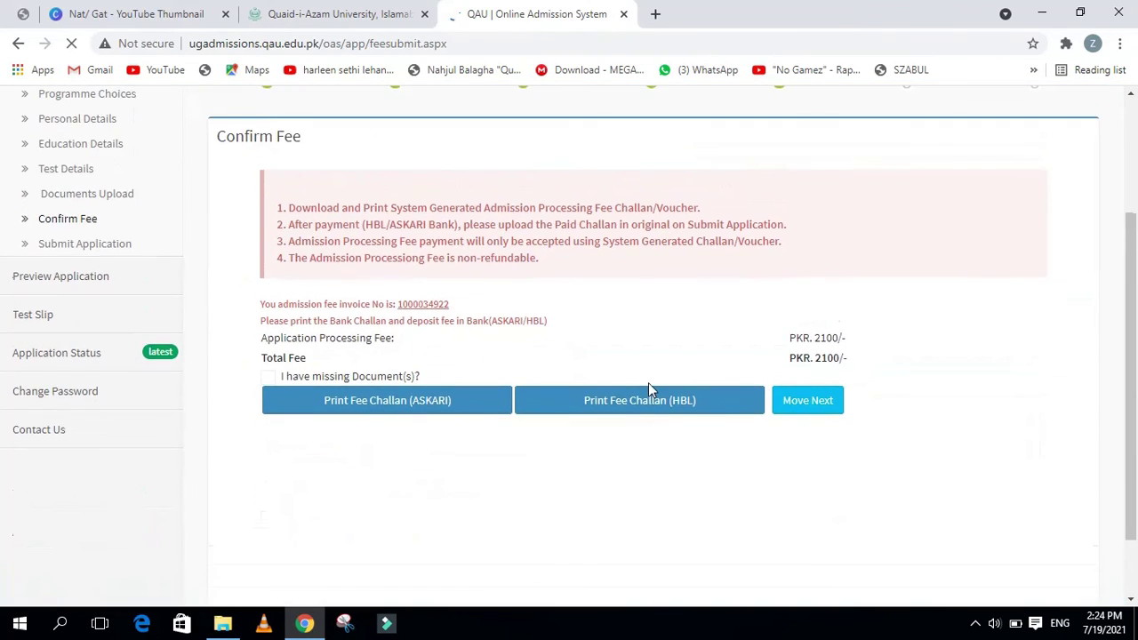
{"action": "scroll", "coordinate": [648, 383], "scroll_direction": "up", "scroll_amount": 2}
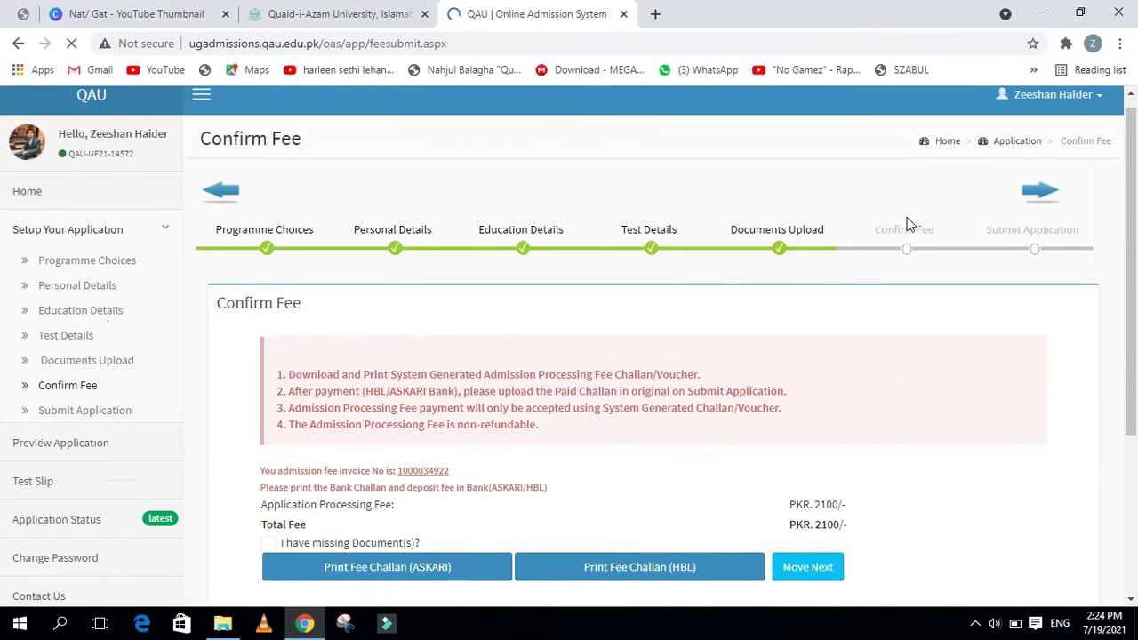
{"action": "scroll", "coordinate": [735, 393], "scroll_direction": "down", "scroll_amount": 1}
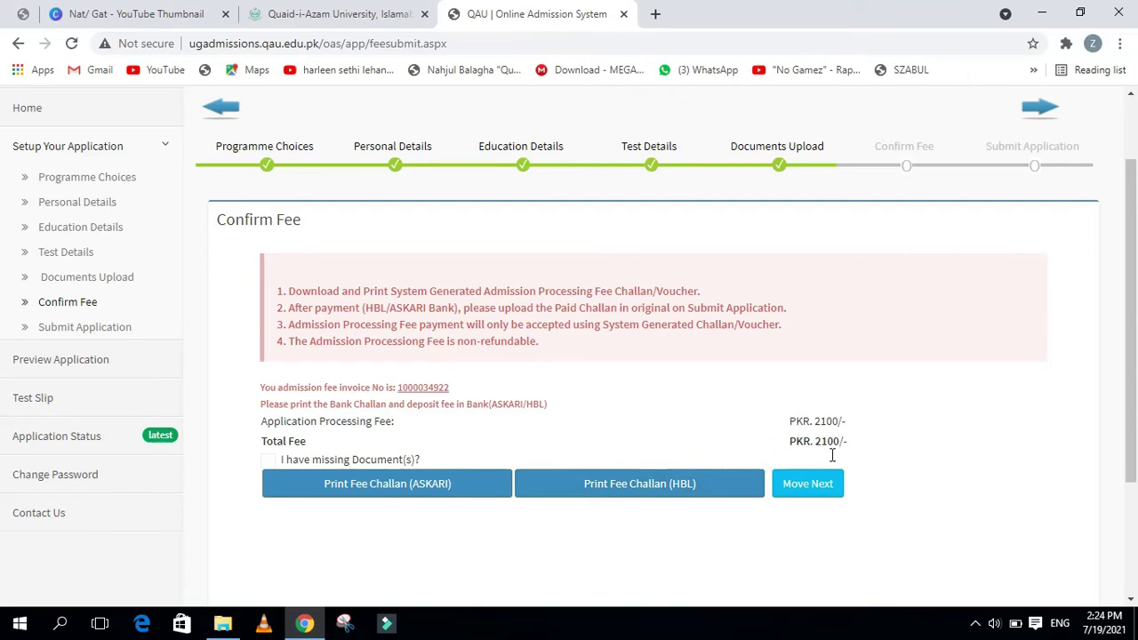
{"action": "left_click", "coordinate": [637, 496]}
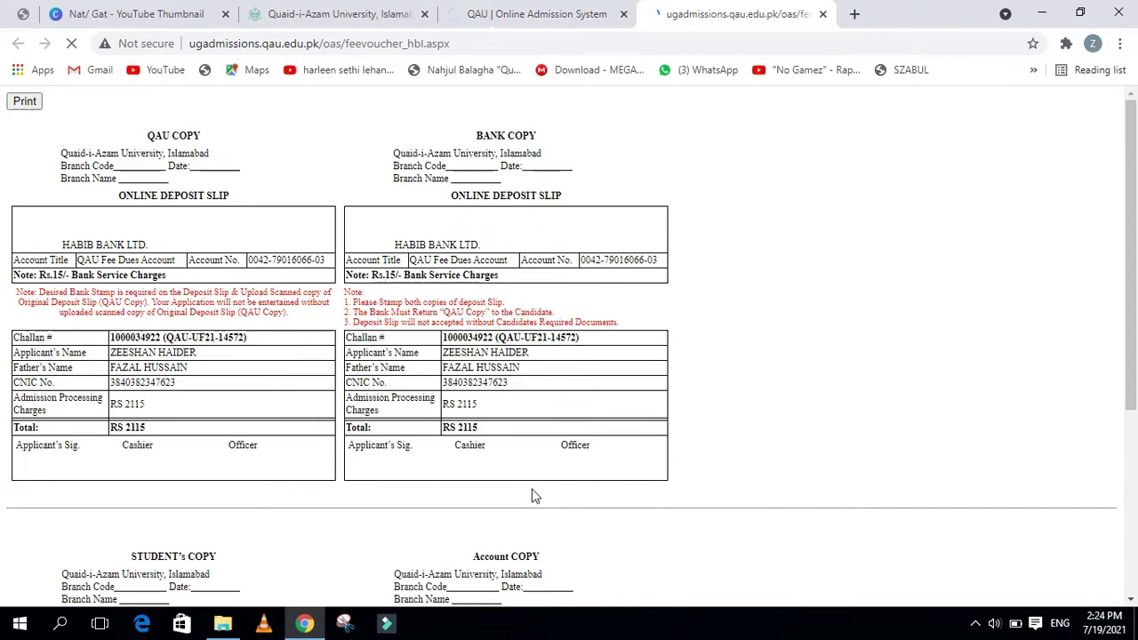
Look over the HBL voucher copies and their RS 2115 total, then close the voucher tab
{"action": "scroll", "coordinate": [531, 495], "scroll_direction": "down", "scroll_amount": 2}
{"action": "scroll", "coordinate": [531, 496], "scroll_direction": "up", "scroll_amount": 2}
{"action": "scroll", "coordinate": [530, 495], "scroll_direction": "up", "scroll_amount": 1}
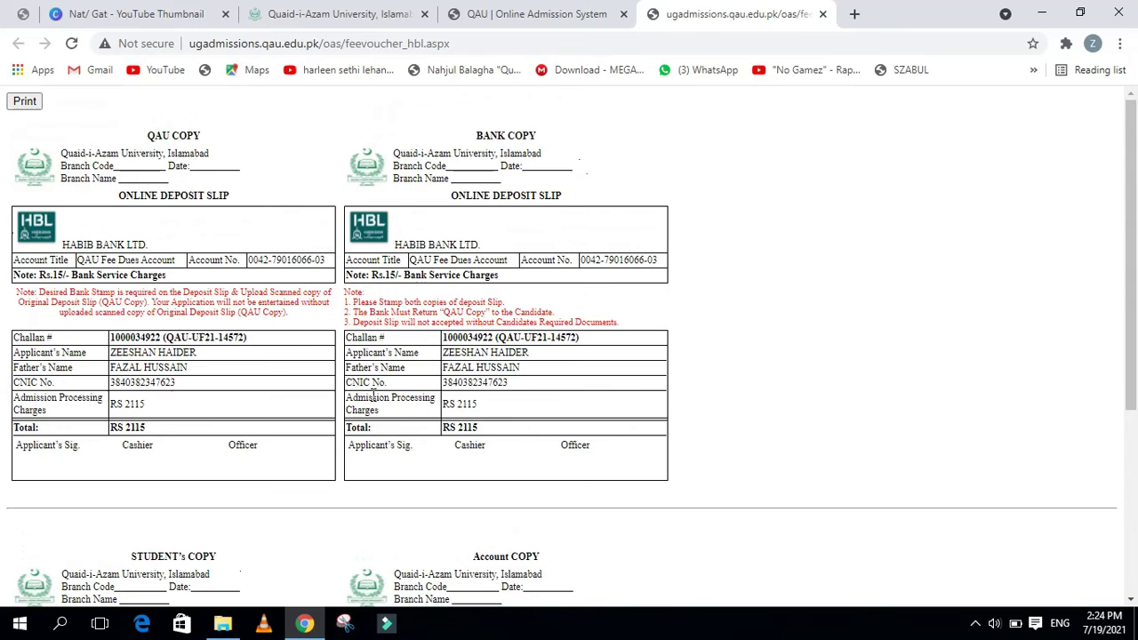
{"action": "scroll", "coordinate": [374, 396], "scroll_direction": "down", "scroll_amount": 1}
{"action": "scroll", "coordinate": [374, 395], "scroll_direction": "up", "scroll_amount": 1}
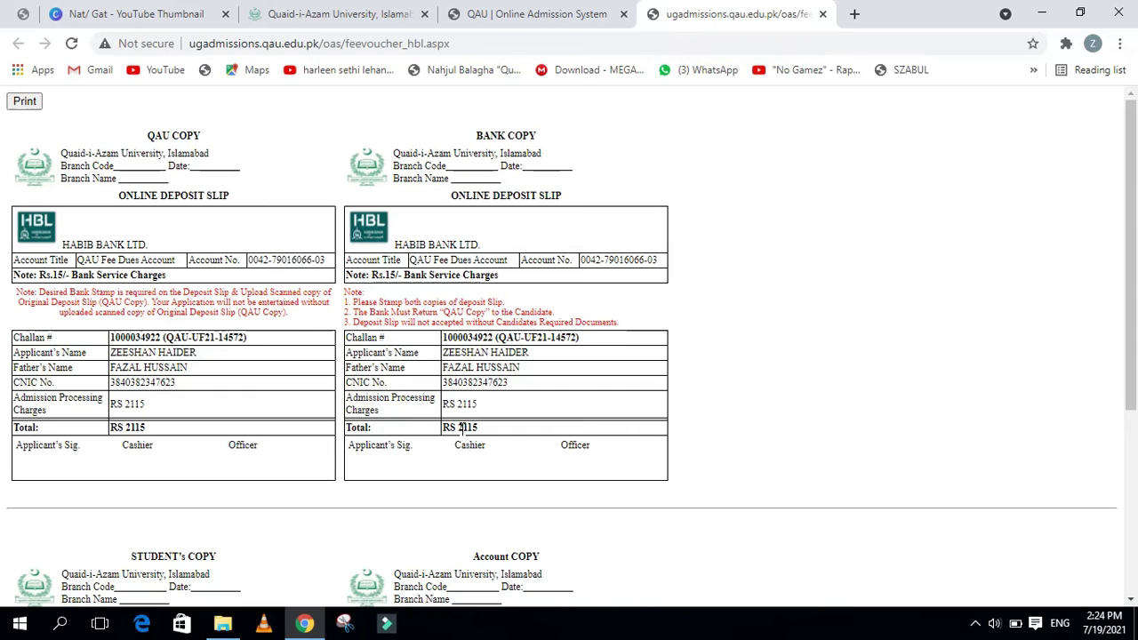
{"action": "left_click_drag", "start_coordinate": [450, 427], "coordinate": [513, 433]}
{"action": "left_click", "coordinate": [513, 433]}
{"action": "scroll", "coordinate": [276, 356], "scroll_direction": "down", "scroll_amount": 3}
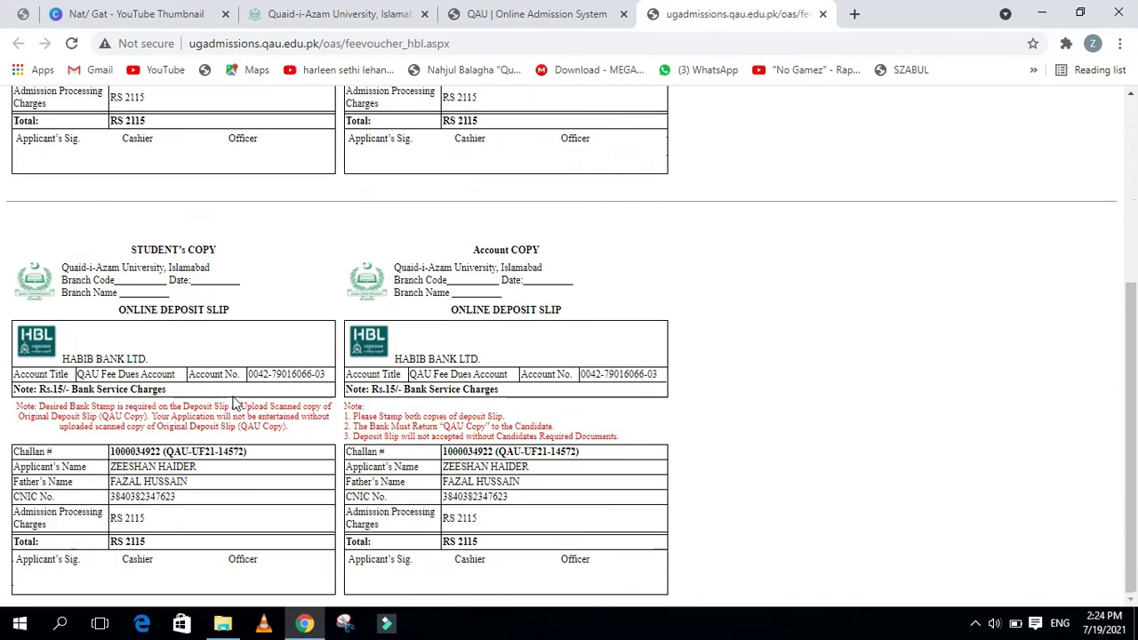
{"action": "left_click", "coordinate": [823, 15]}
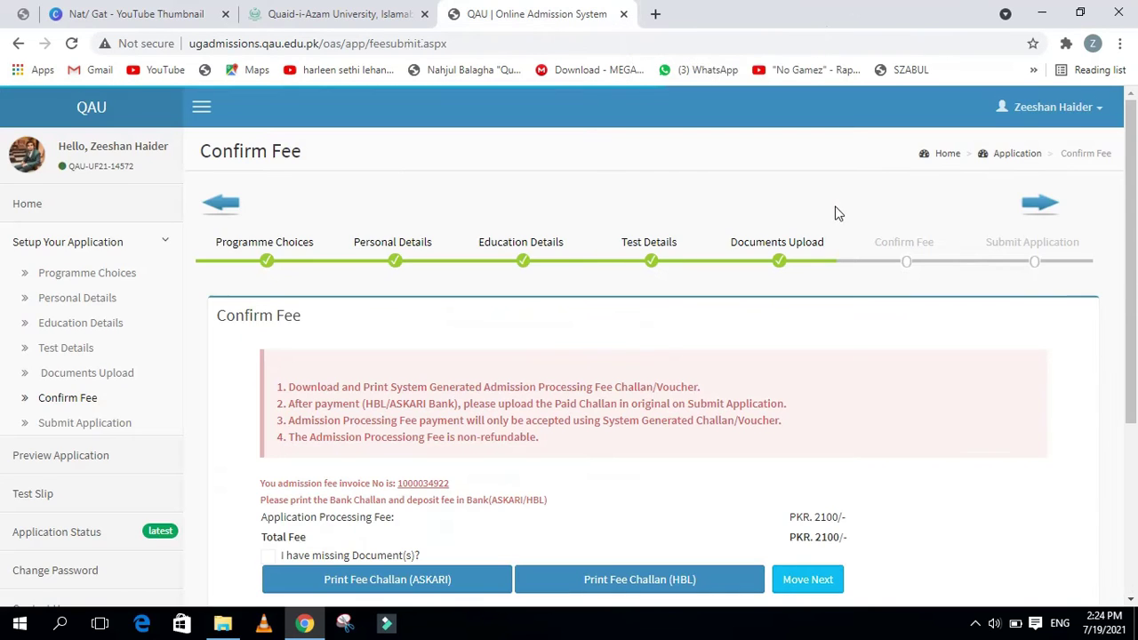
Review the Confirm Fee page and move next to the Submit Application step
{"action": "scroll", "coordinate": [833, 206], "scroll_direction": "down", "scroll_amount": 3}
{"action": "scroll", "coordinate": [841, 382], "scroll_direction": "up", "scroll_amount": 3}
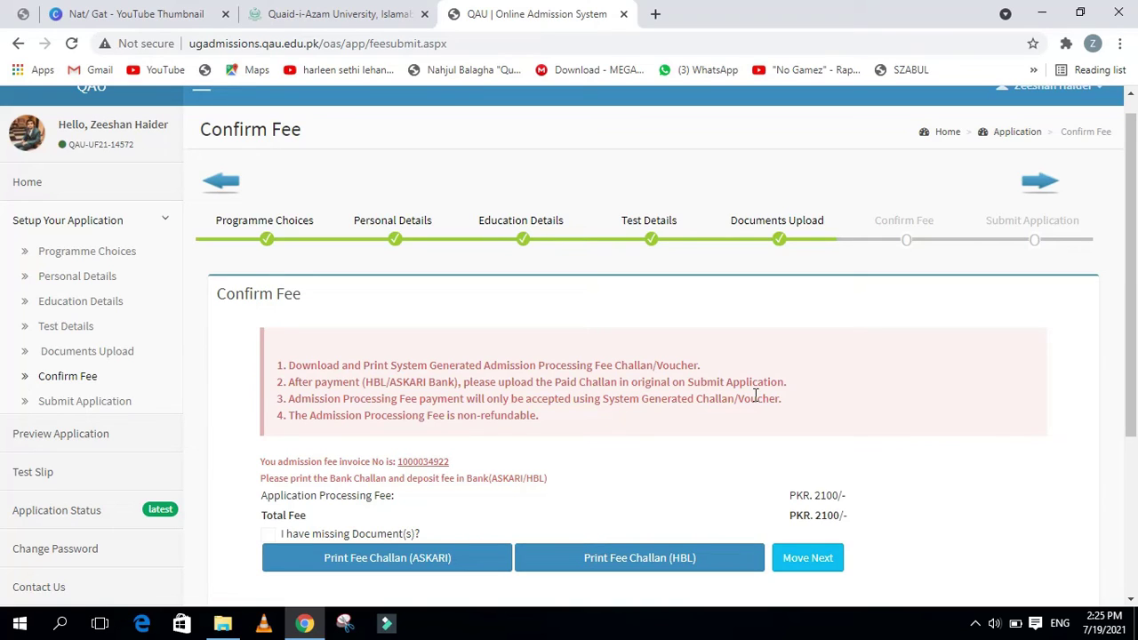
{"action": "scroll", "coordinate": [745, 407], "scroll_direction": "down", "scroll_amount": 3}
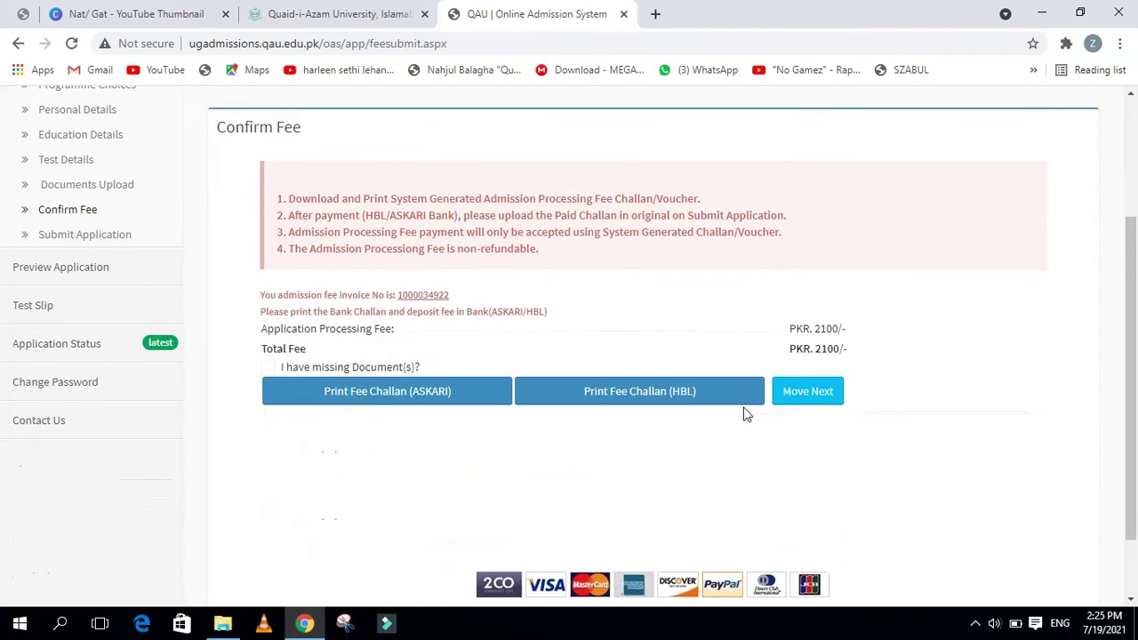
{"action": "scroll", "coordinate": [724, 445], "scroll_direction": "up", "scroll_amount": 3}
{"action": "scroll", "coordinate": [725, 444], "scroll_direction": "down", "scroll_amount": 2}
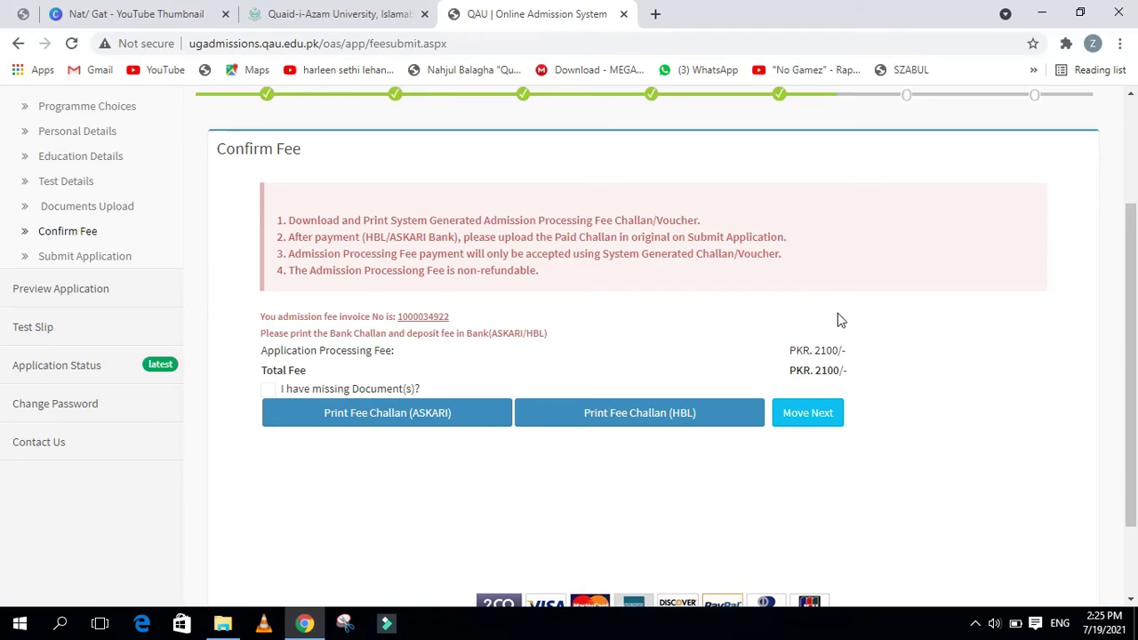
{"action": "left_click", "coordinate": [810, 420]}
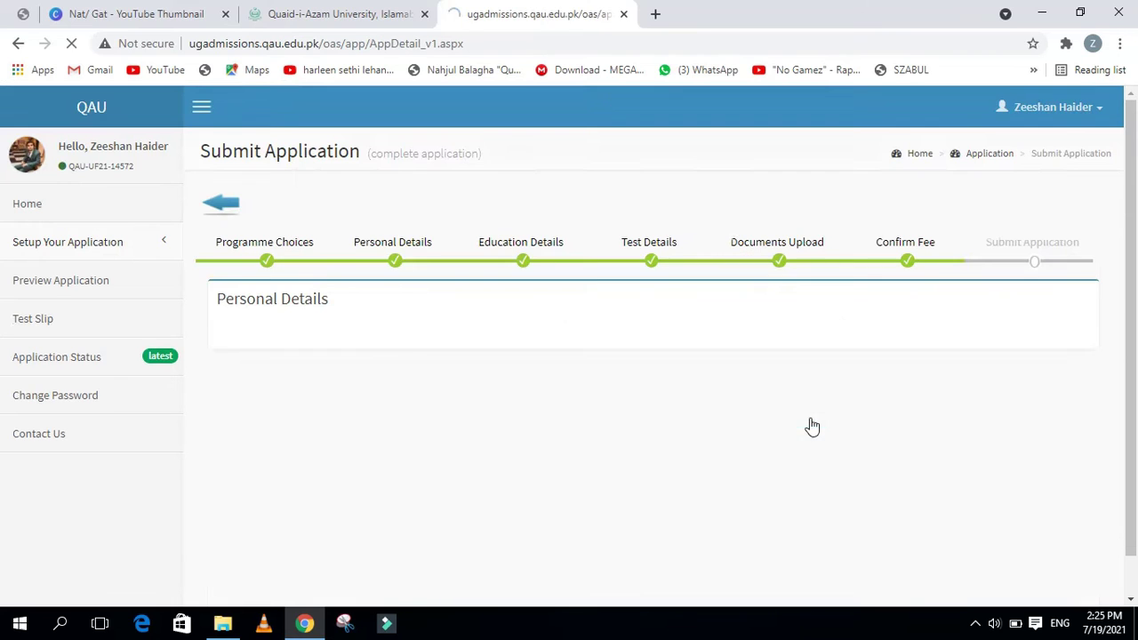
Attach wp6681156.jpg as the paid fee slip under Confirm Processing Fee and upload it
{"action": "scroll", "coordinate": [745, 443], "scroll_direction": "down", "scroll_amount": 2}
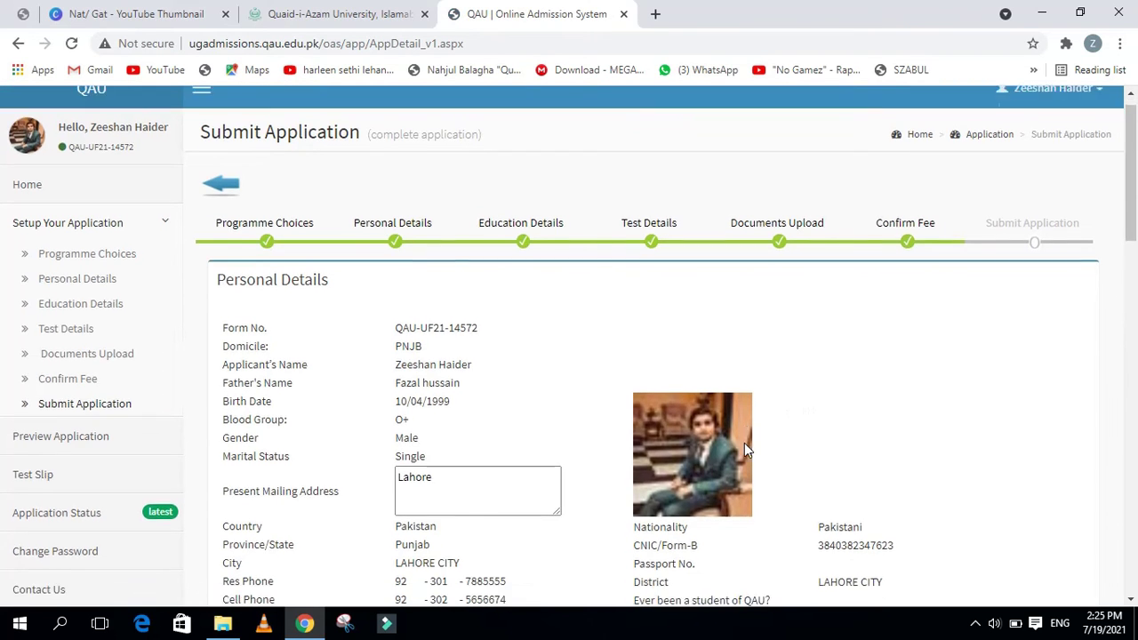
{"action": "scroll", "coordinate": [744, 442], "scroll_direction": "down", "scroll_amount": 10}
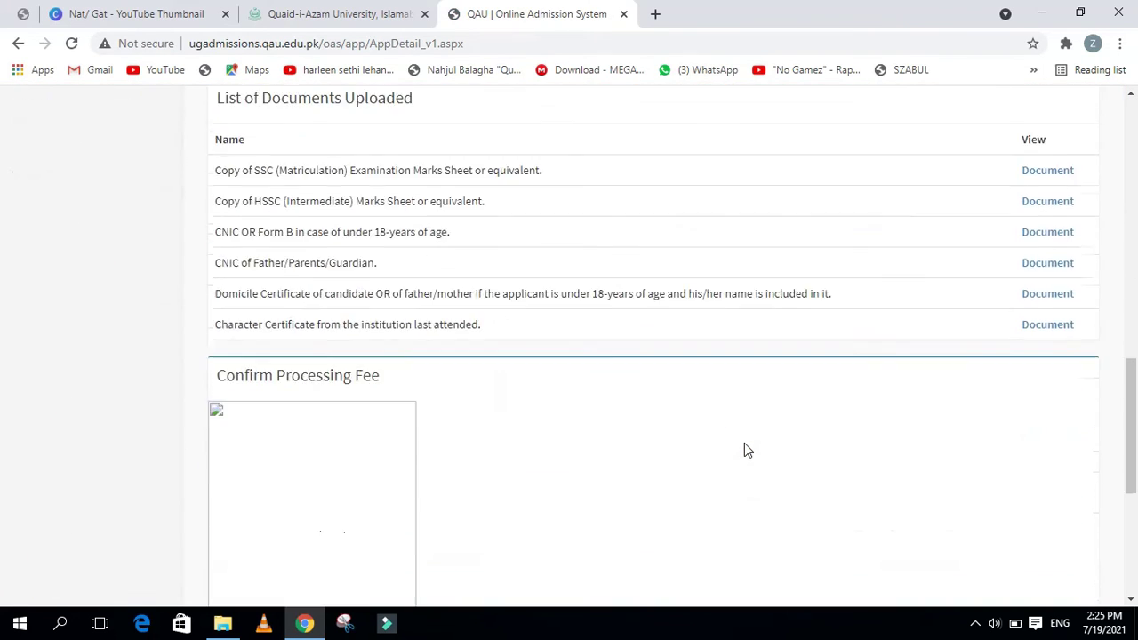
{"action": "scroll", "coordinate": [744, 451], "scroll_direction": "down", "scroll_amount": 2}
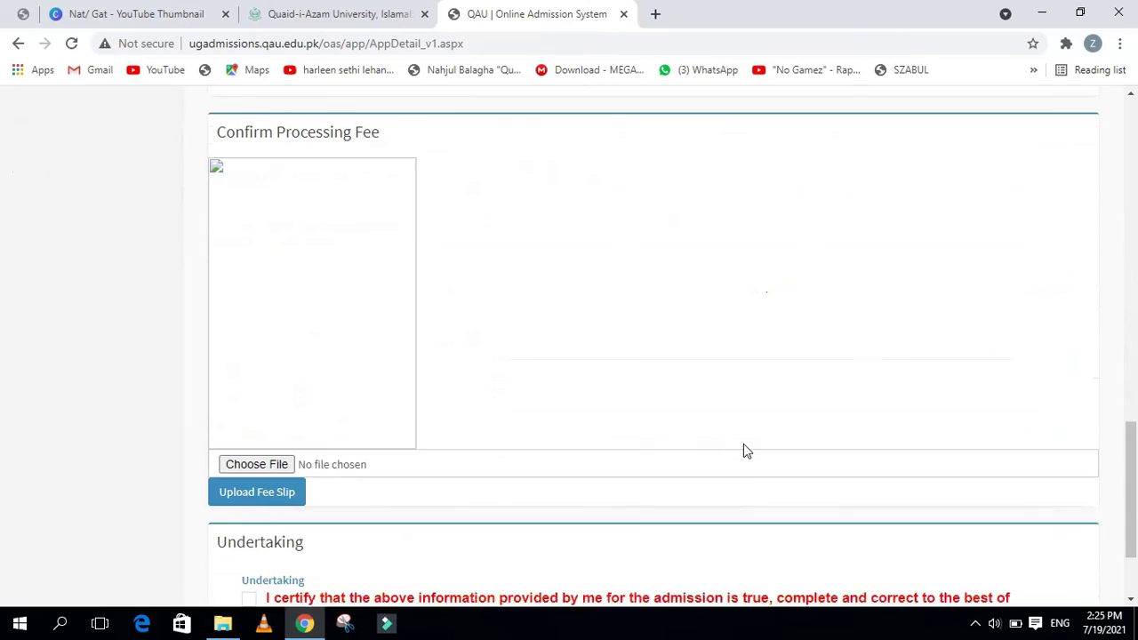
{"action": "left_click", "coordinate": [256, 450]}
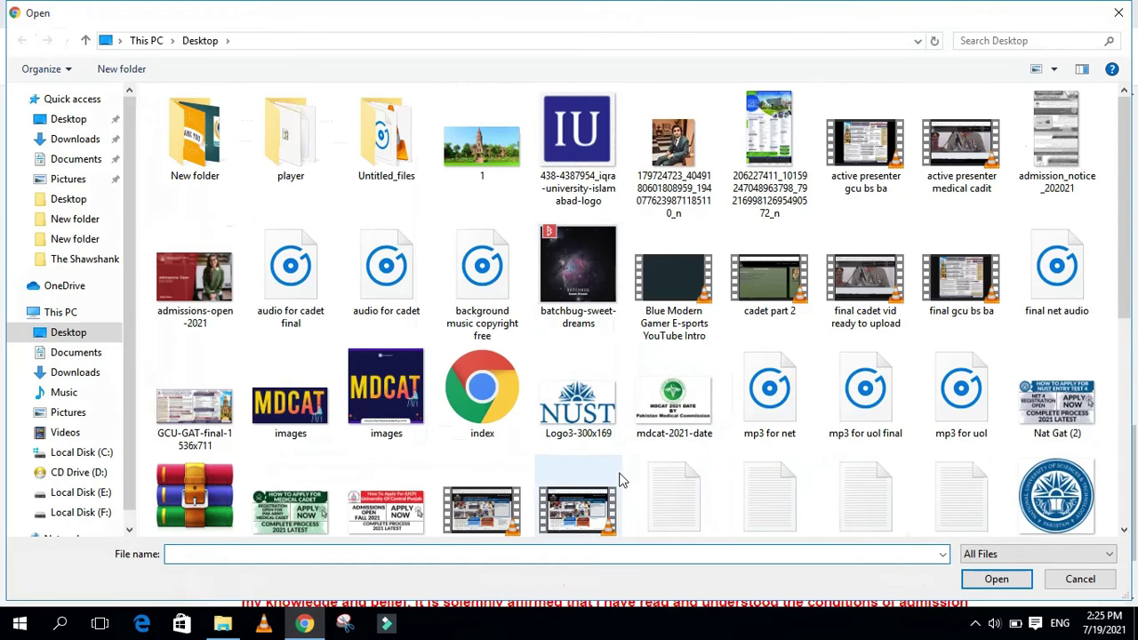
{"action": "scroll", "coordinate": [621, 480], "scroll_direction": "down", "scroll_amount": 5}
{"action": "double_click", "coordinate": [320, 465]}
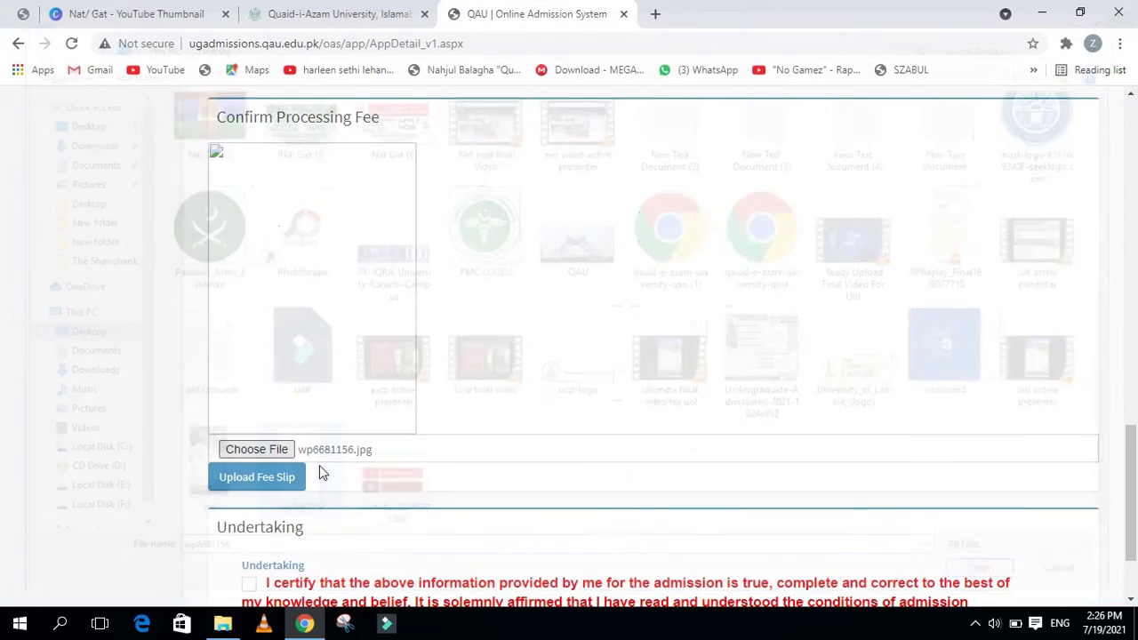
{"action": "left_click", "coordinate": [293, 485]}
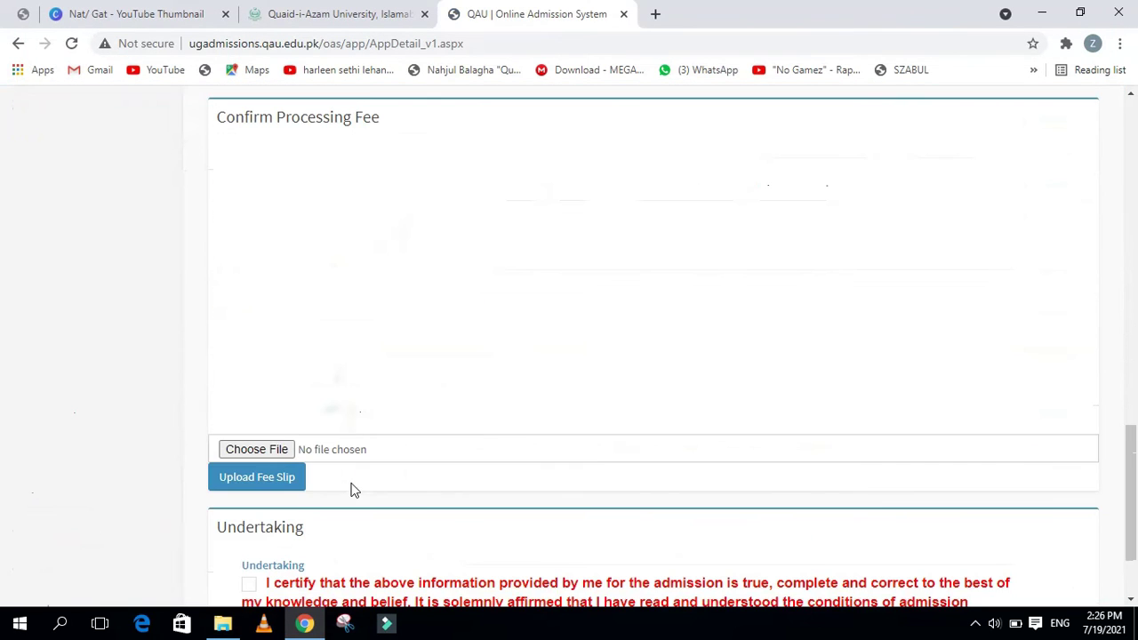
Read through the application summary and tick the Undertaking checkbox at the bottom
{"action": "scroll", "coordinate": [315, 388], "scroll_direction": "down", "scroll_amount": 2}
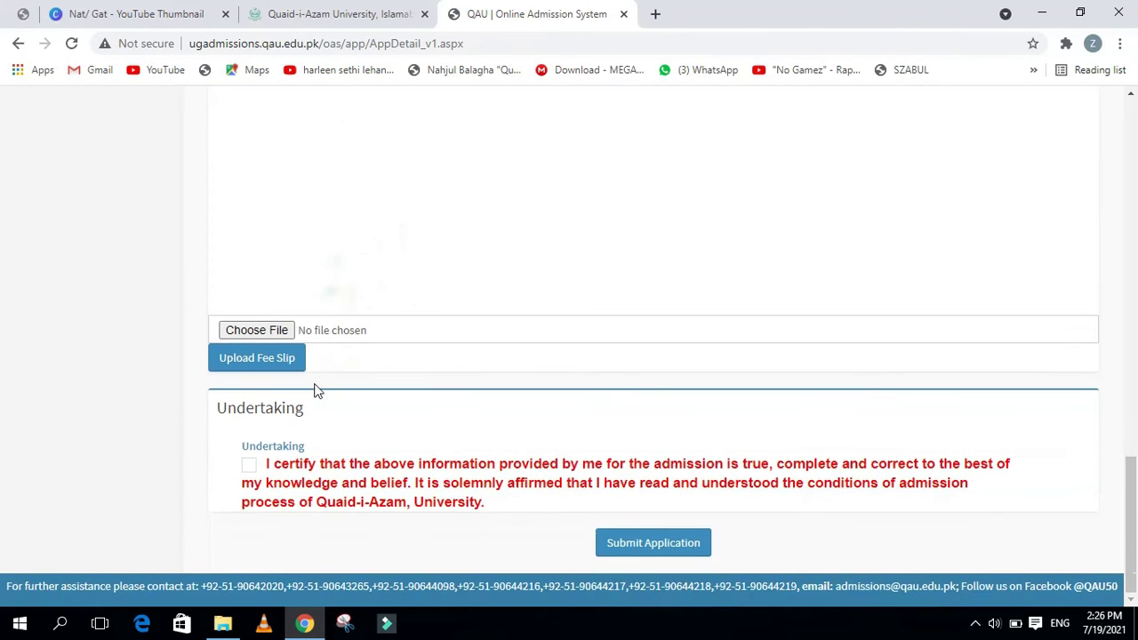
{"action": "scroll", "coordinate": [330, 432], "scroll_direction": "up", "scroll_amount": 9}
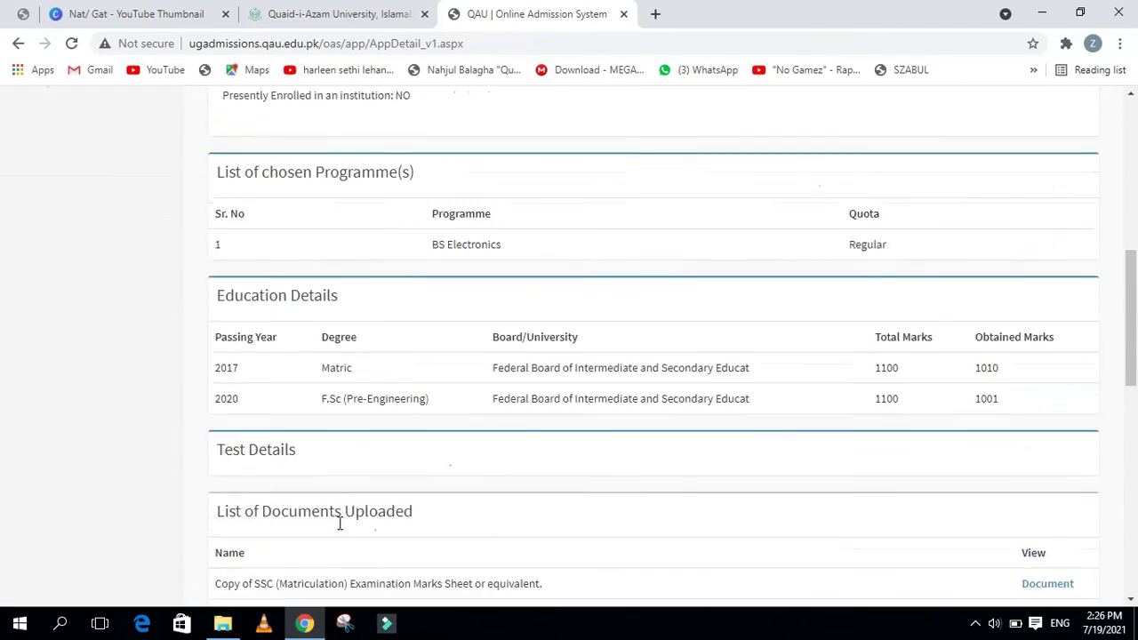
{"action": "scroll", "coordinate": [339, 524], "scroll_direction": "up", "scroll_amount": 10}
{"action": "scroll", "coordinate": [472, 465], "scroll_direction": "down", "scroll_amount": 10}
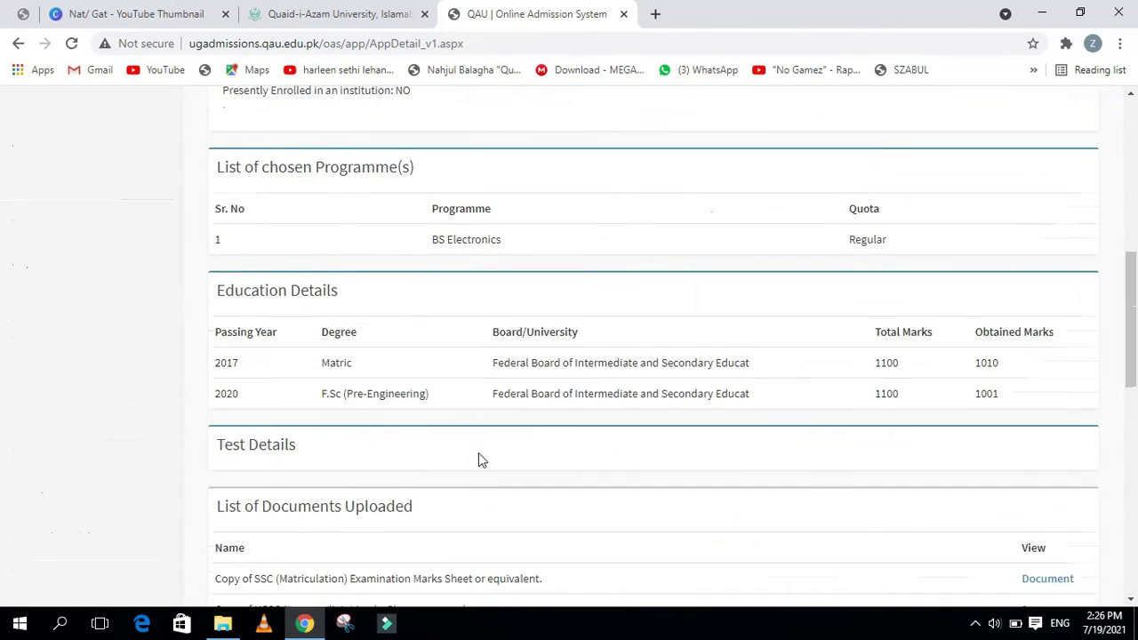
{"action": "scroll", "coordinate": [481, 458], "scroll_direction": "down", "scroll_amount": 4}
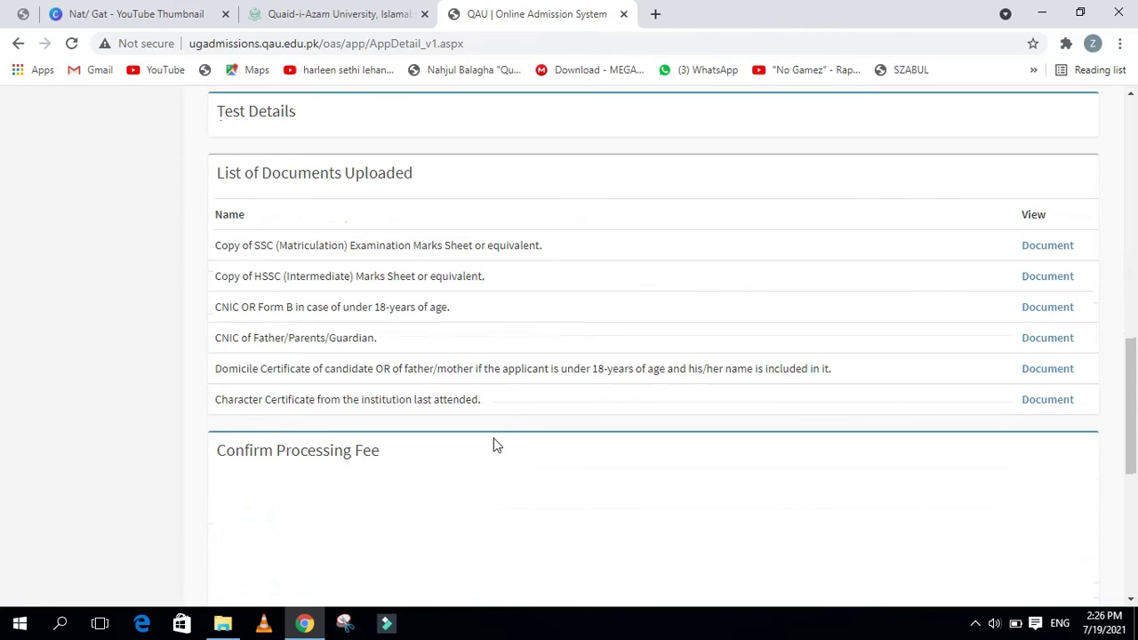
{"action": "scroll", "coordinate": [481, 462], "scroll_direction": "up", "scroll_amount": 4}
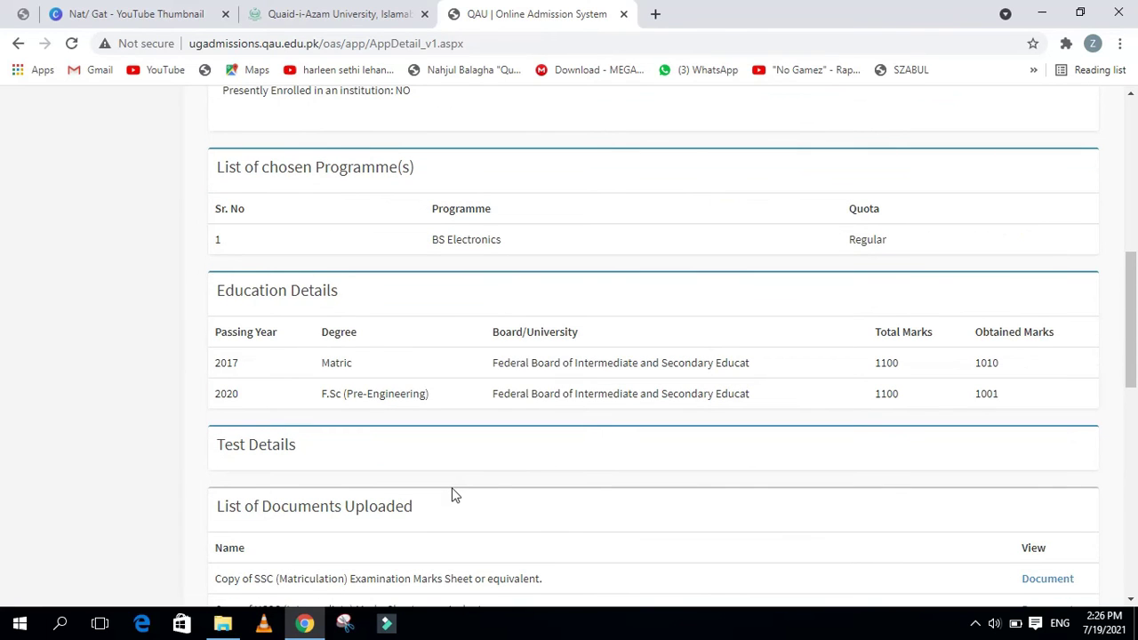
{"action": "scroll", "coordinate": [454, 496], "scroll_direction": "down", "scroll_amount": 6}
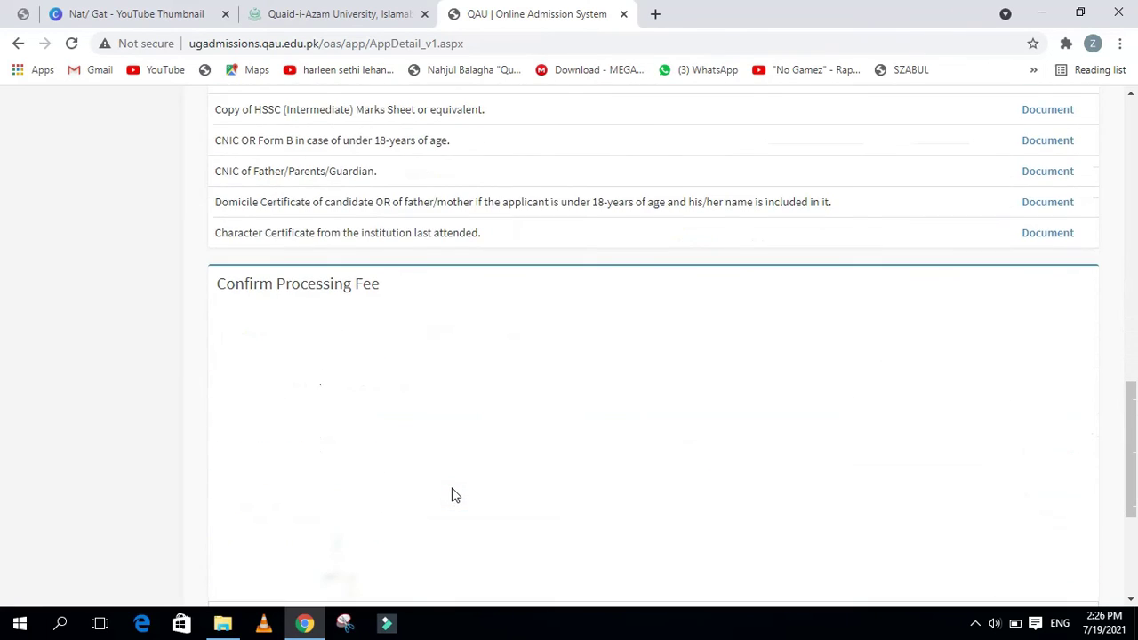
{"action": "scroll", "coordinate": [453, 496], "scroll_direction": "up", "scroll_amount": 3}
{"action": "scroll", "coordinate": [453, 496], "scroll_direction": "up", "scroll_amount": 8}
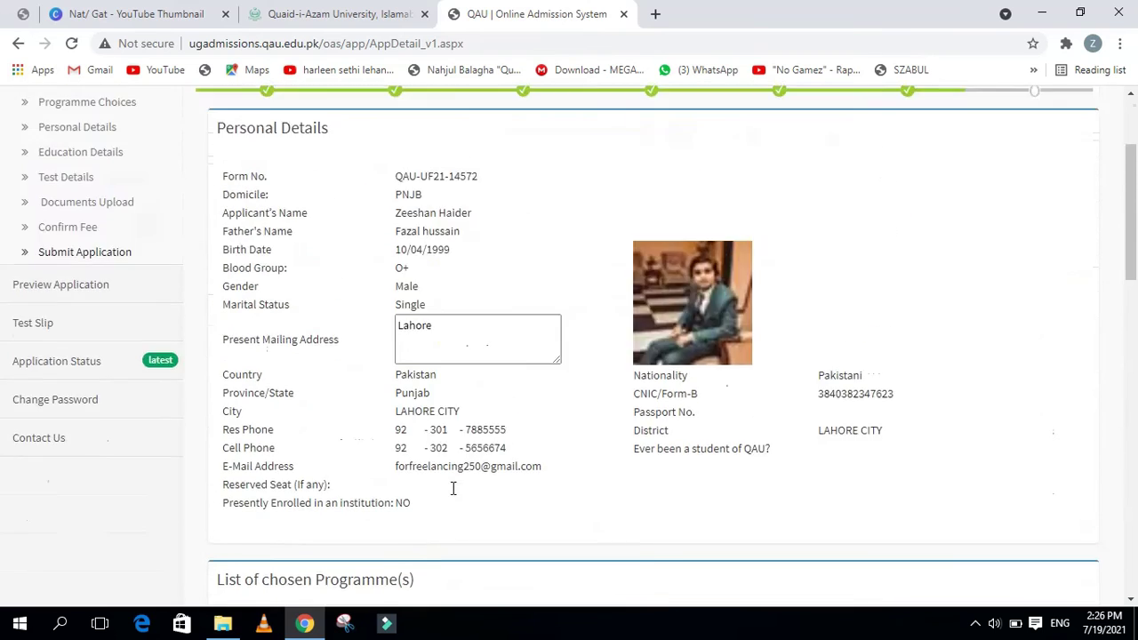
{"action": "scroll", "coordinate": [453, 491], "scroll_direction": "down", "scroll_amount": 3}
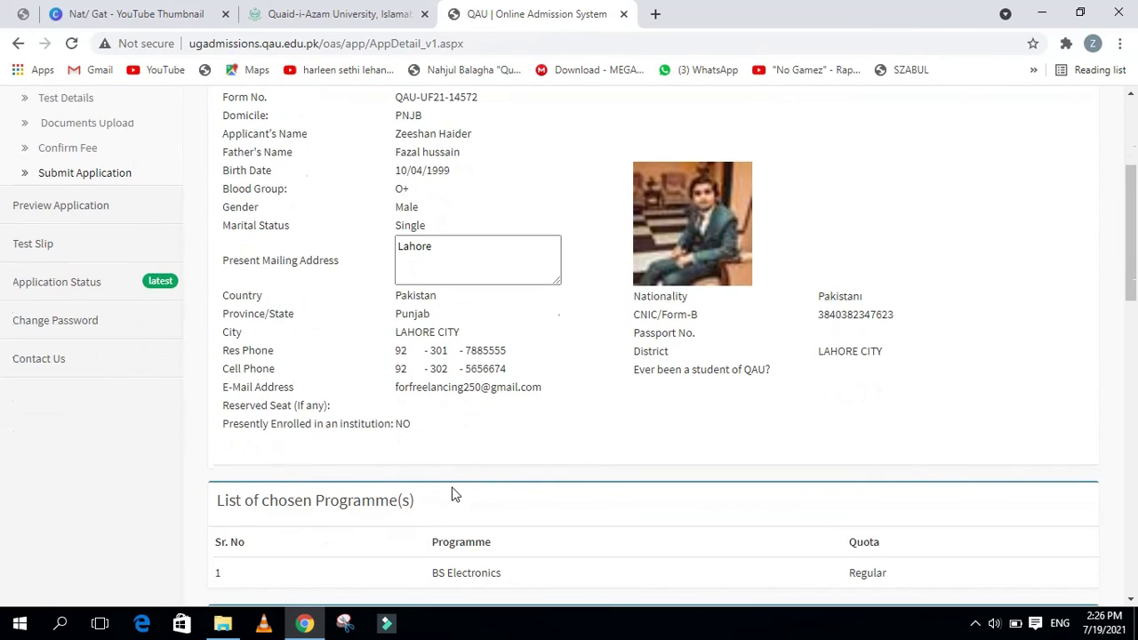
{"action": "scroll", "coordinate": [452, 495], "scroll_direction": "down", "scroll_amount": 3}
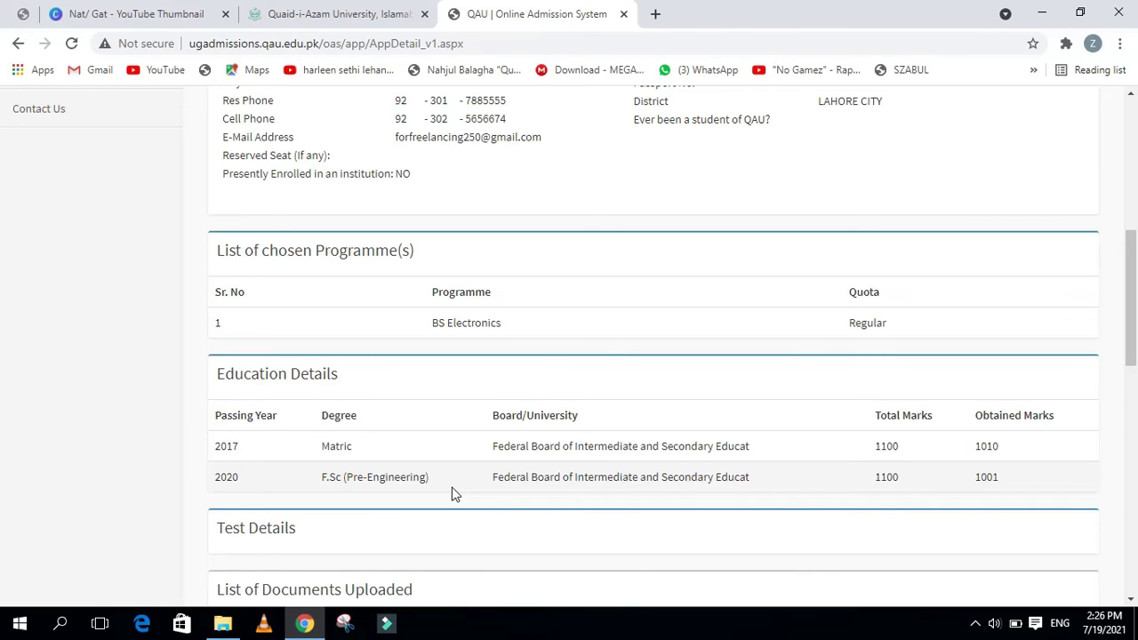
{"action": "scroll", "coordinate": [452, 494], "scroll_direction": "up", "scroll_amount": 4}
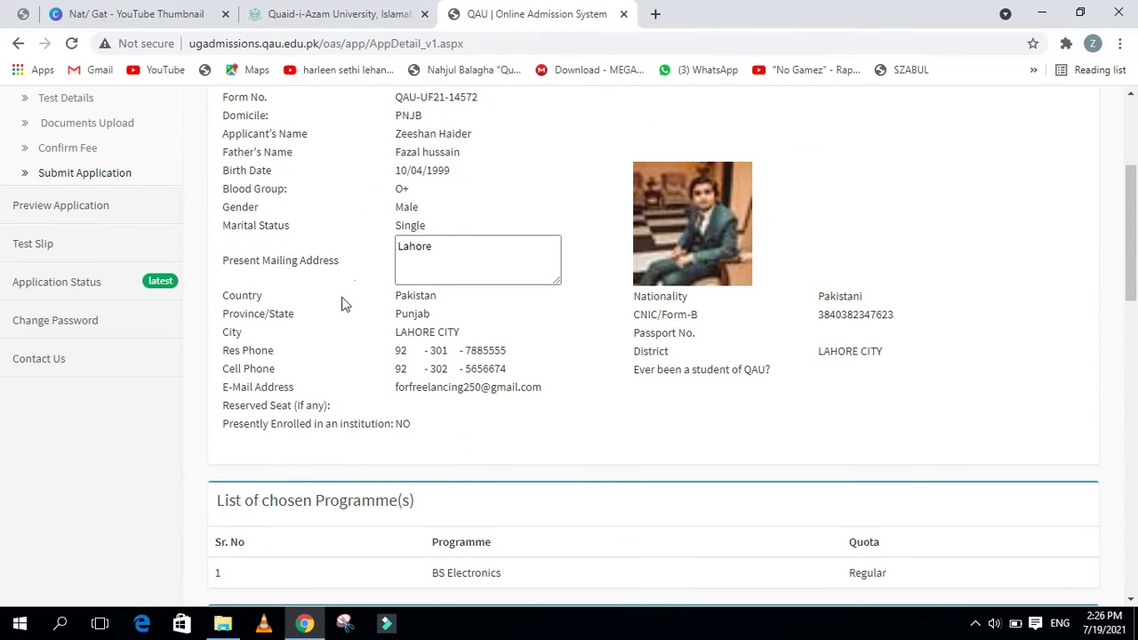
{"action": "scroll", "coordinate": [388, 354], "scroll_direction": "up", "scroll_amount": 2}
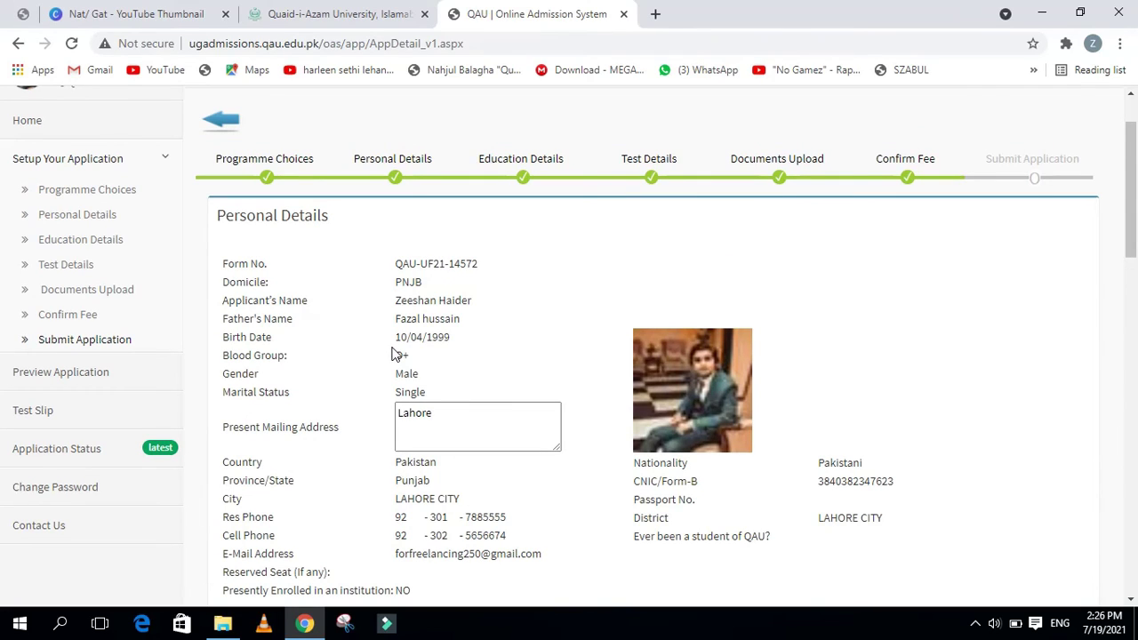
{"action": "scroll", "coordinate": [396, 348], "scroll_direction": "down", "scroll_amount": 9}
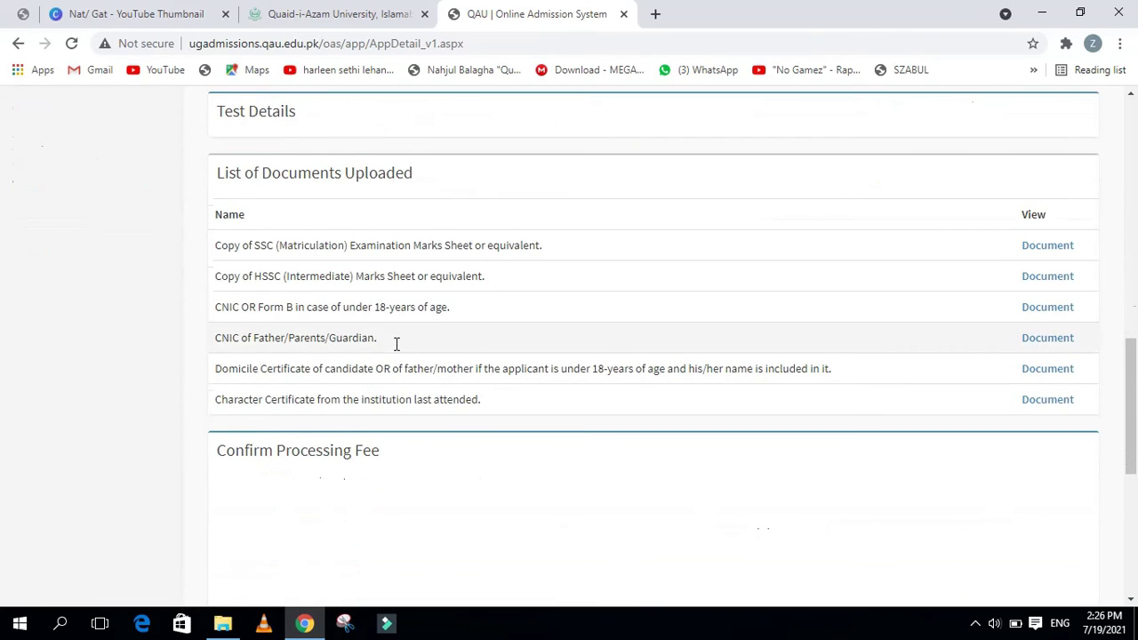
{"action": "scroll", "coordinate": [396, 347], "scroll_direction": "down", "scroll_amount": 5}
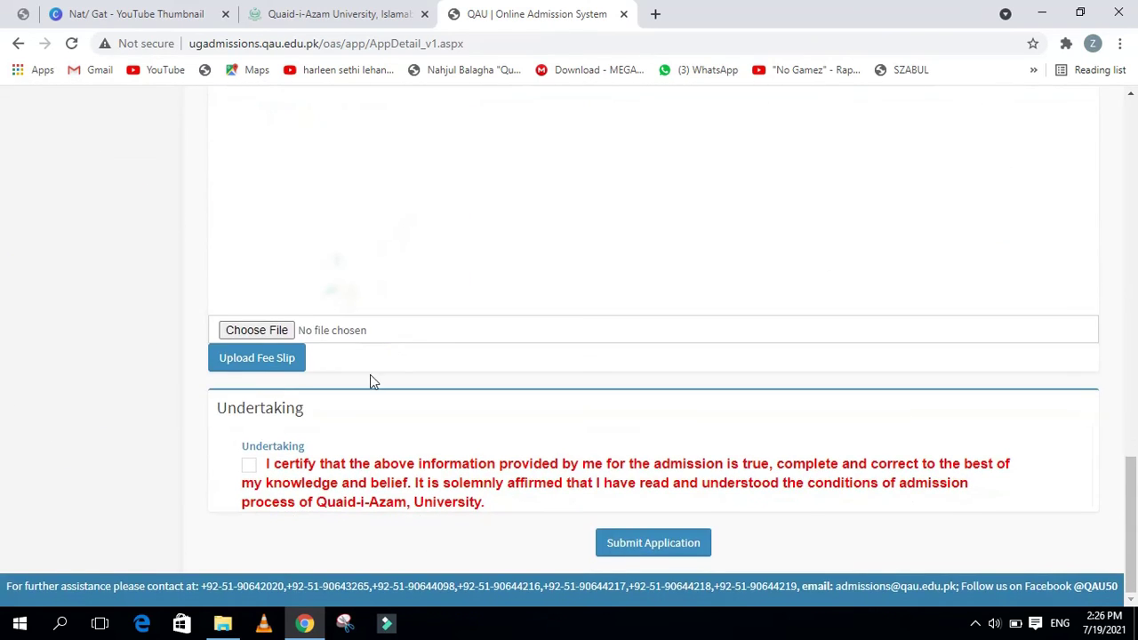
{"action": "left_click", "coordinate": [265, 465]}
Submit the application and accept the final-submission warning with OK
{"action": "left_click", "coordinate": [658, 539]}
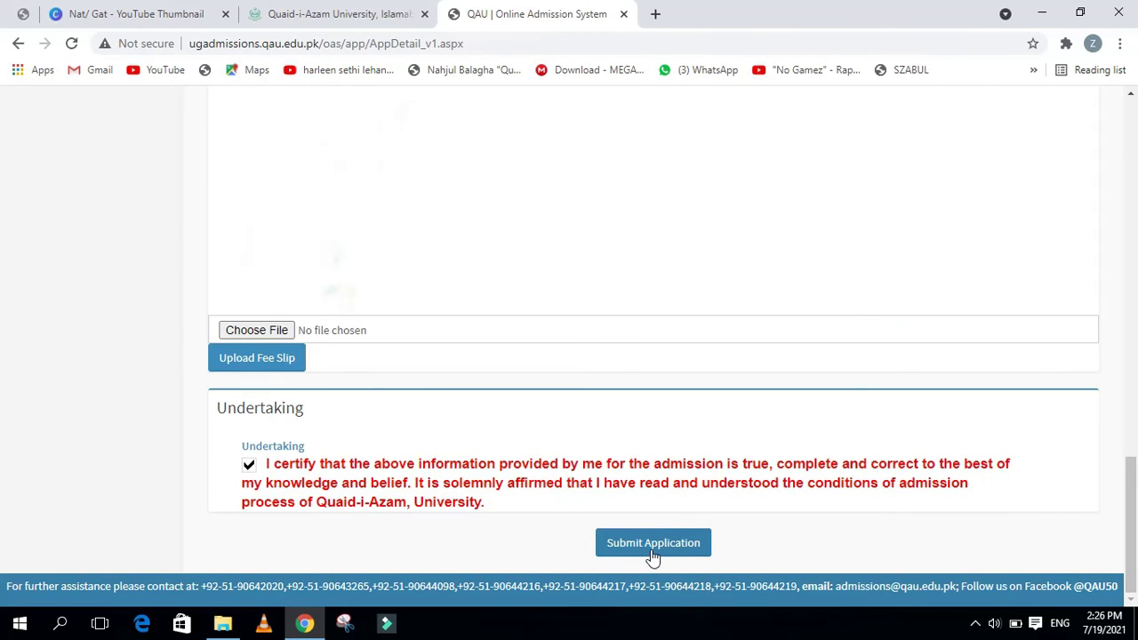
{"action": "left_click", "coordinate": [654, 551]}
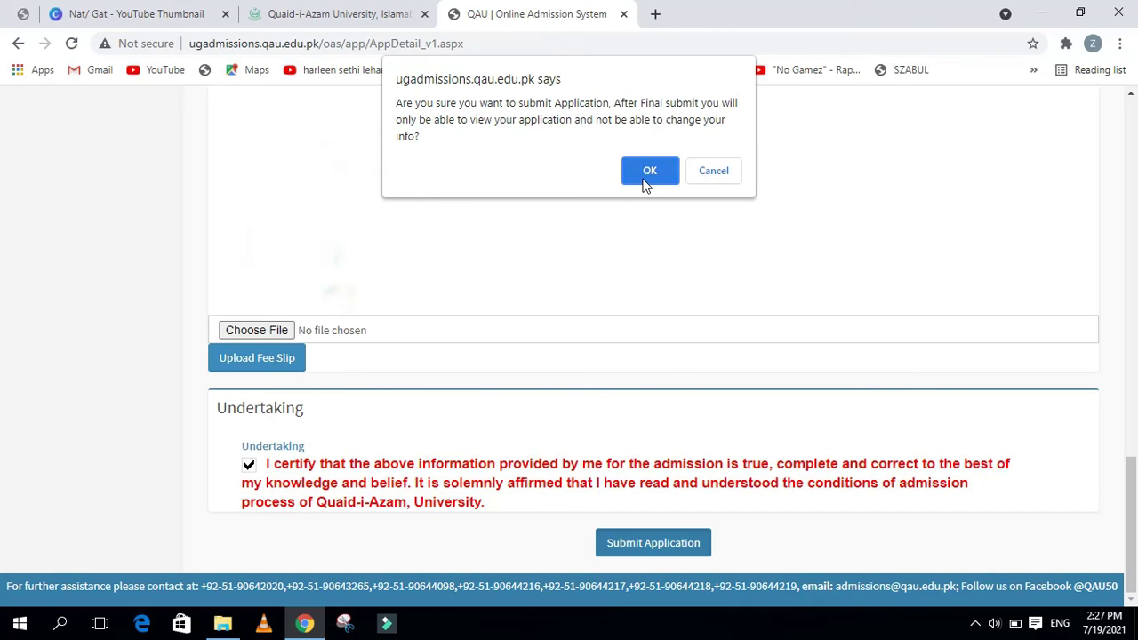
{"action": "left_click", "coordinate": [647, 182]}
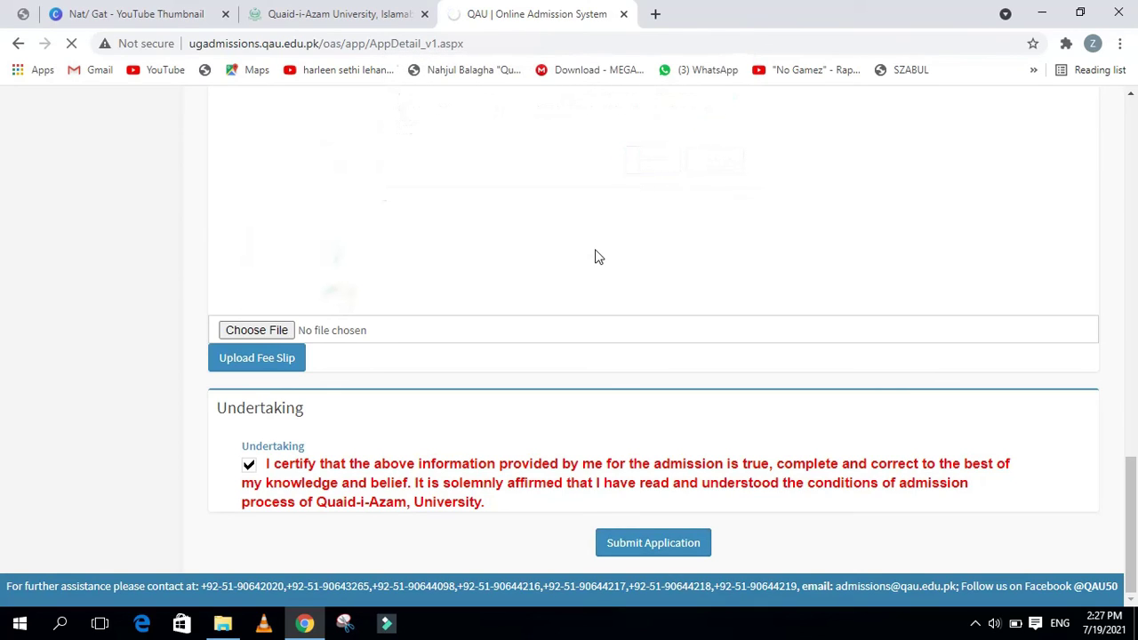